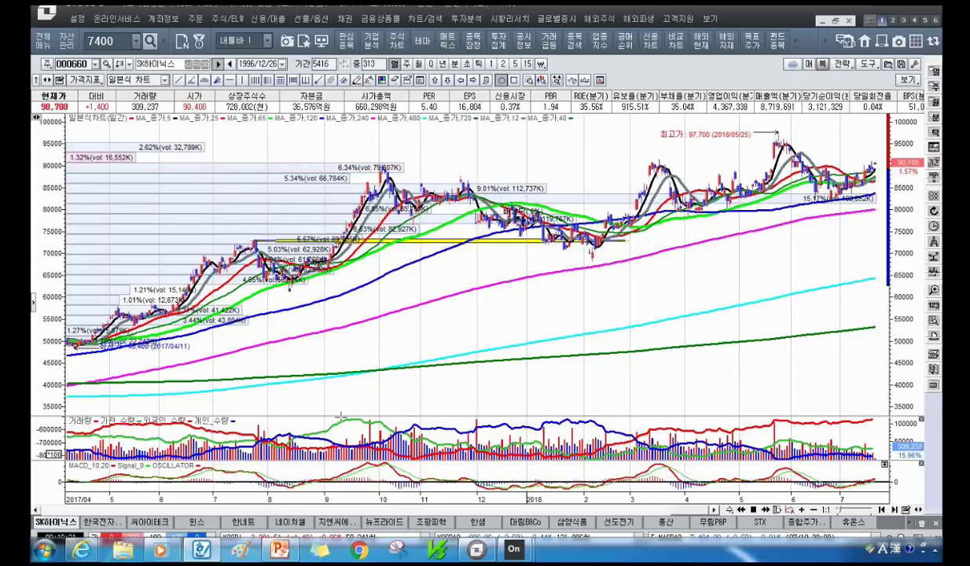
# Load the composite index chart (001) and highlight the early June 2018 moving-average cluster and the July 2018 lows with yellow ellipses.
pyautogui.click(70, 64)
pyautogui.write('0001')
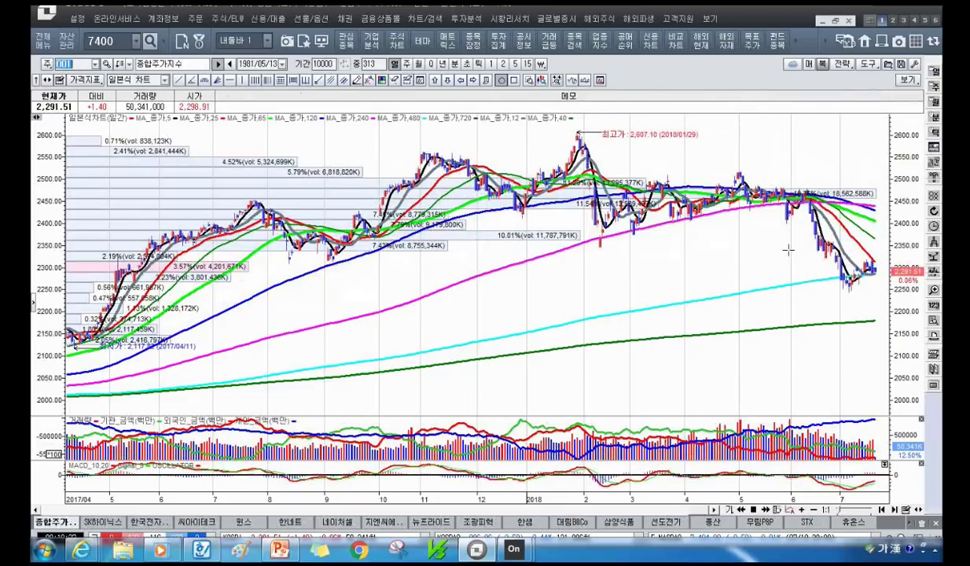
pyautogui.click(782, 182)
pyautogui.moveTo(823, 208); pyautogui.dragTo(825, 211)
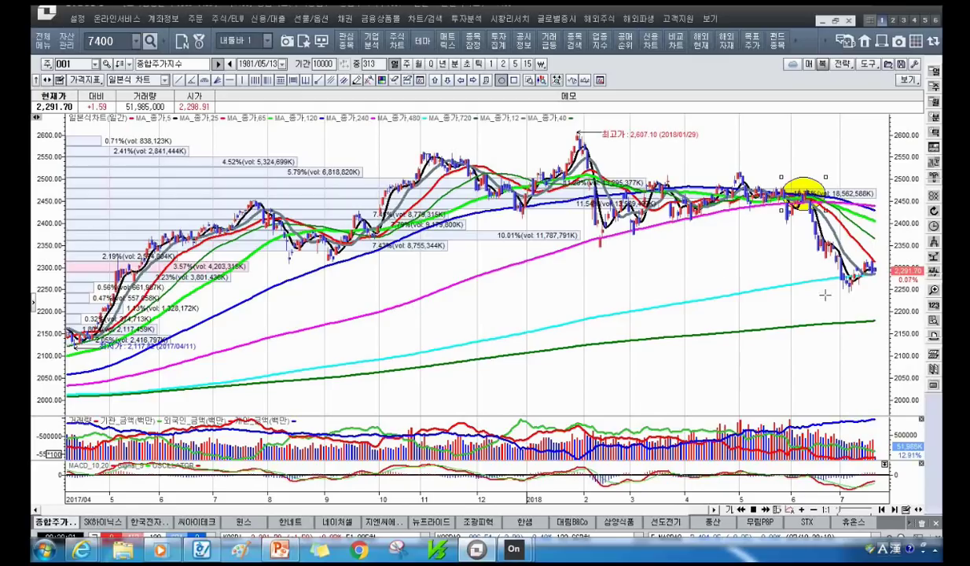
pyautogui.moveTo(831, 283); pyautogui.dragTo(875, 274)
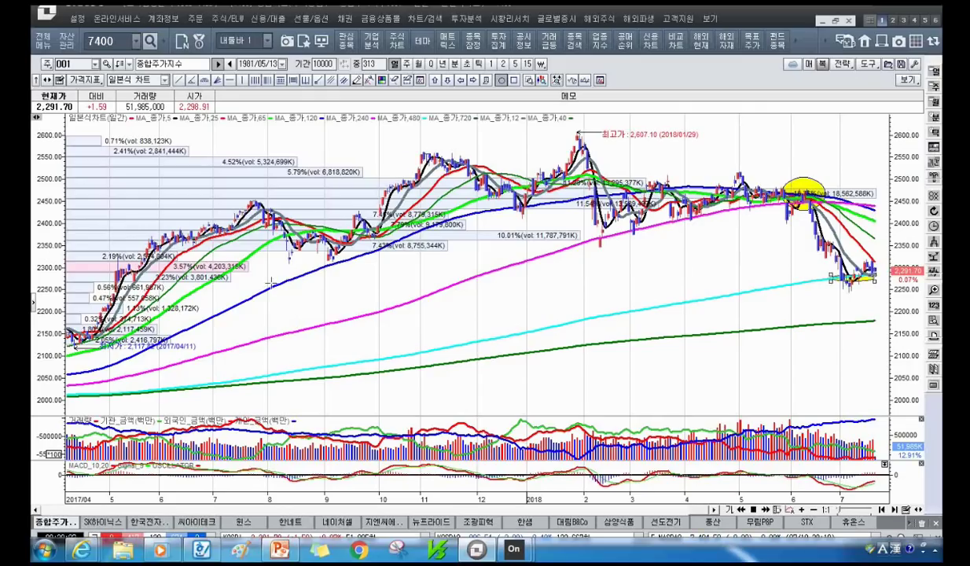
# Widen the Excel simulation workbook window to show more columns and move it up to the screen's upper edge.
pyautogui.moveTo(272, 286)
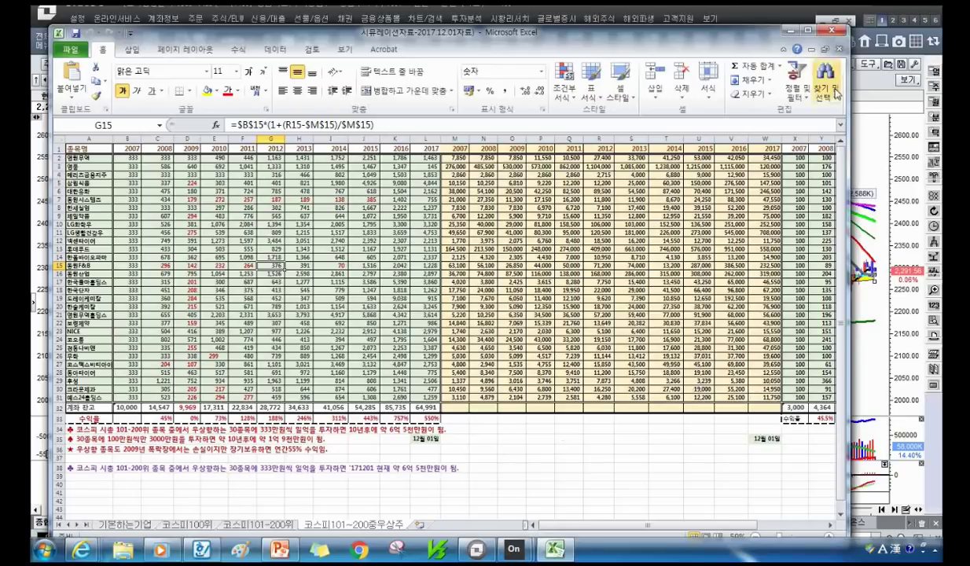
pyautogui.moveTo(847, 169); pyautogui.dragTo(931, 169)
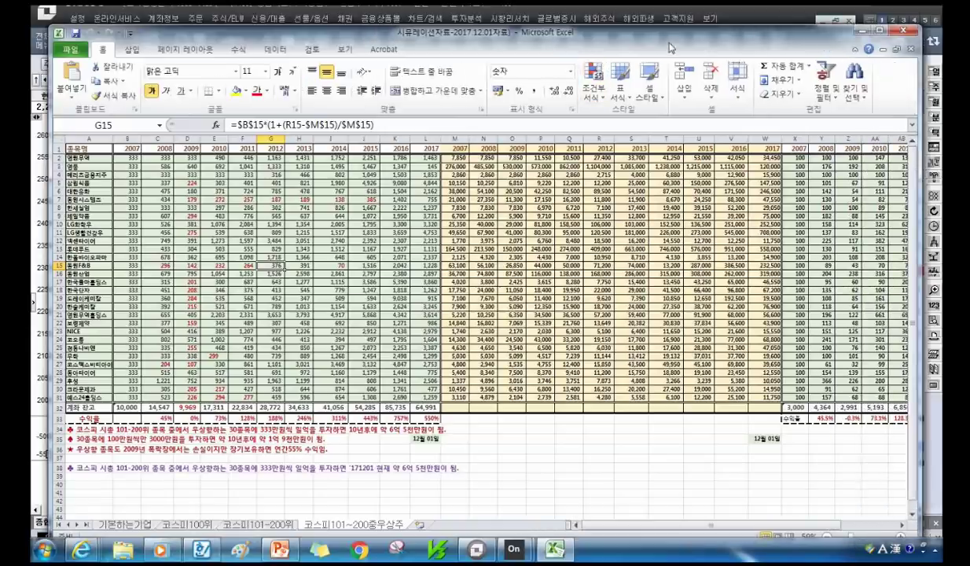
pyautogui.moveTo(669, 47); pyautogui.dragTo(666, 34)
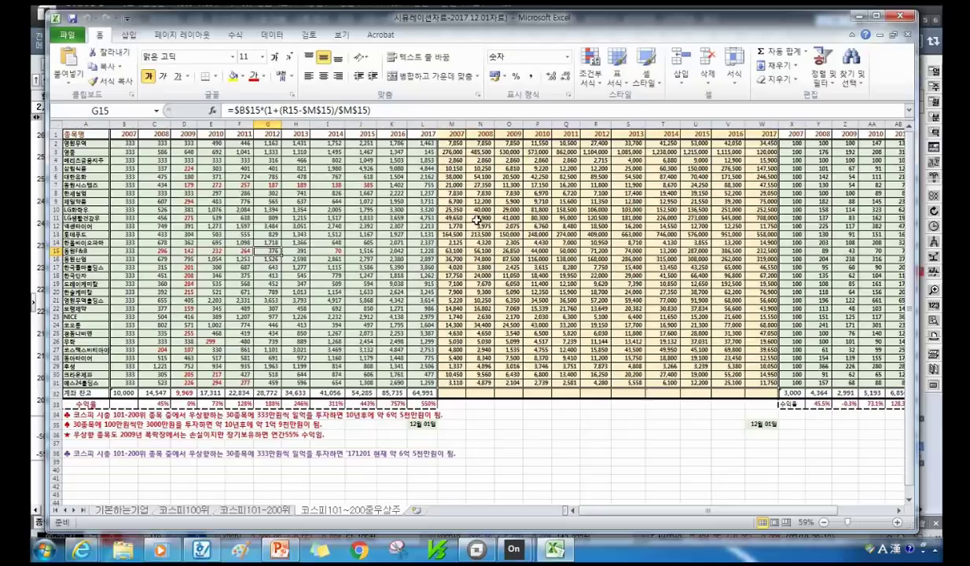
# Look through the 기본하는기업 sheet from its first rows to the totals, and close the workbook with its changes saved.
pyautogui.click(122, 510)
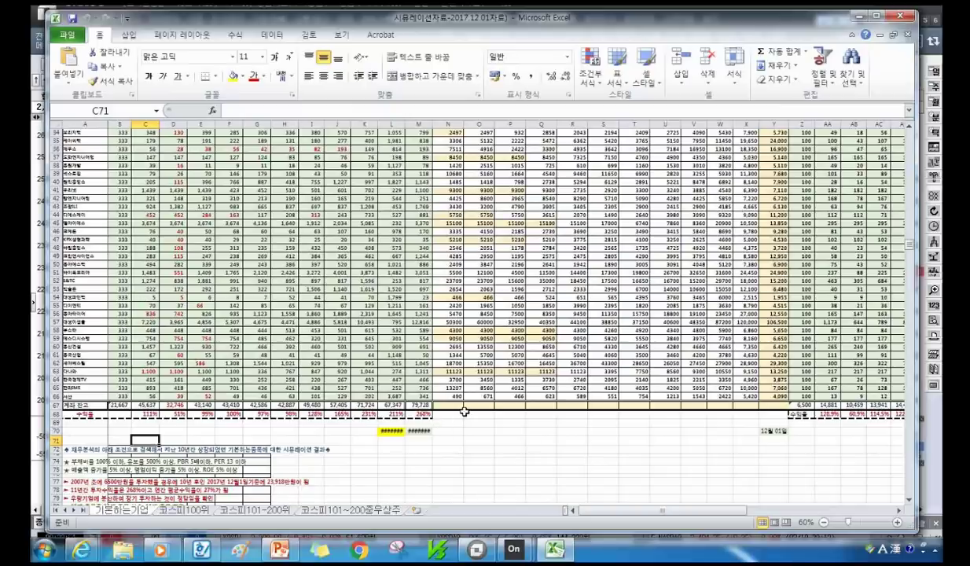
pyautogui.scroll(11, 219, 279)
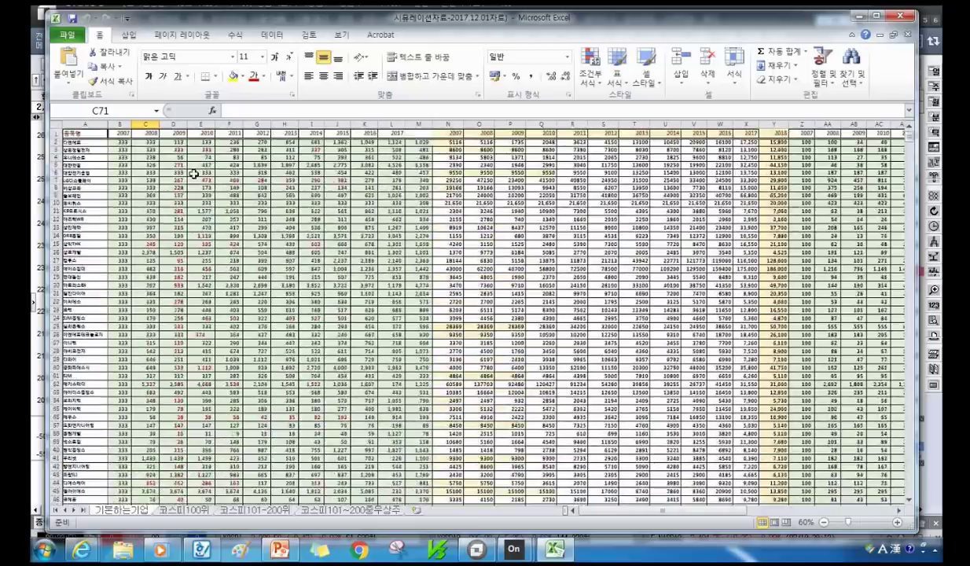
pyautogui.scroll(-8, 162, 428)
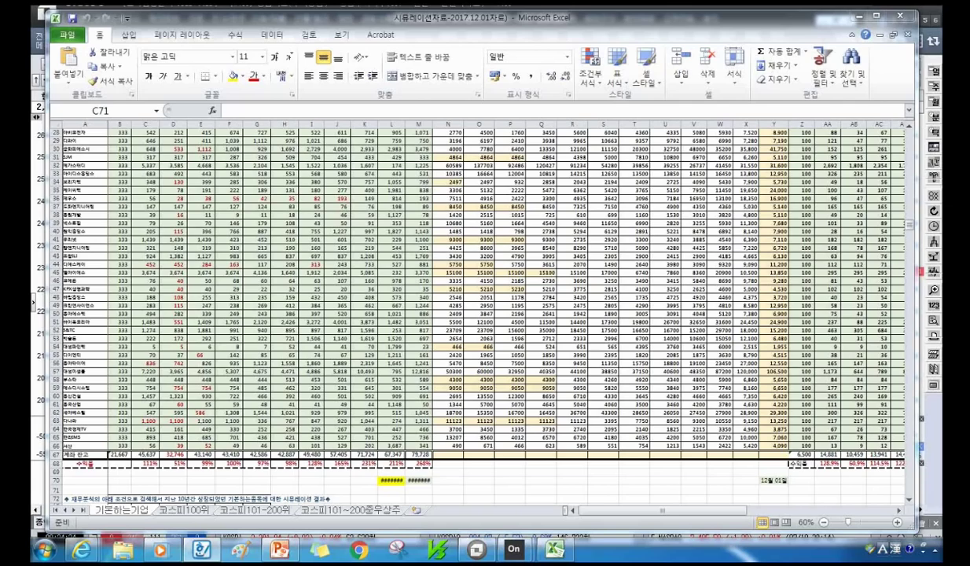
pyautogui.click(904, 17)
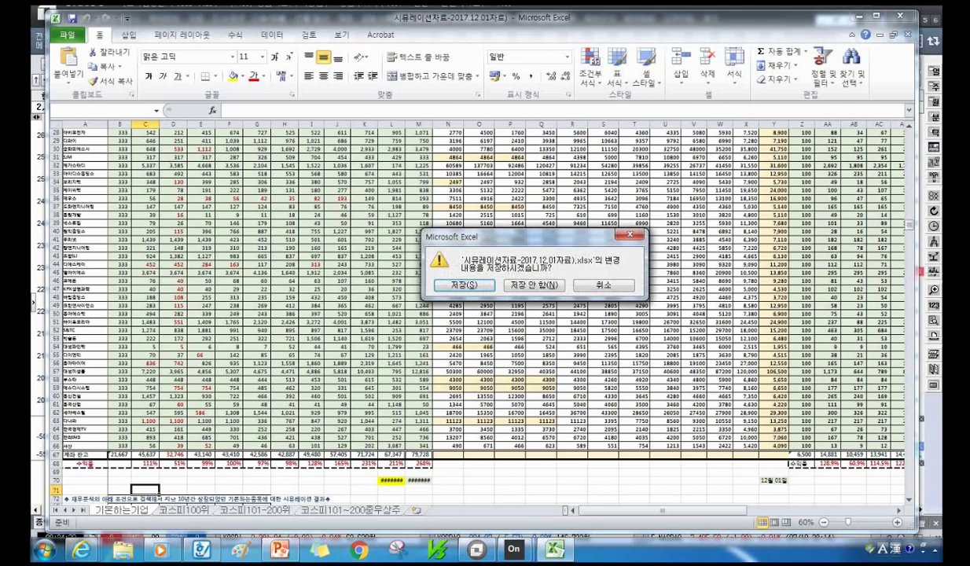
pyautogui.click(466, 284)
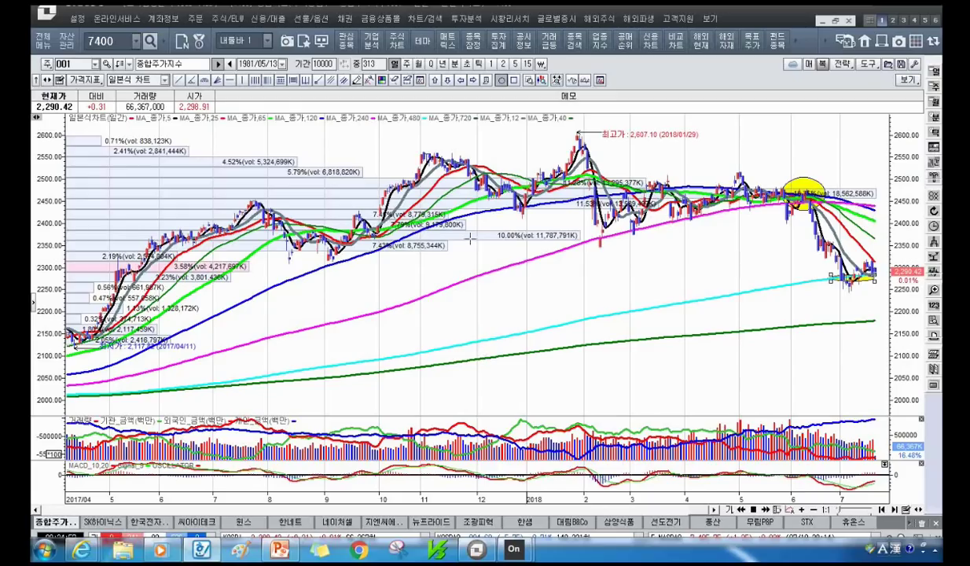
# Load the 한샘 daily chart and examine its long-term price history back to 2012.
pyautogui.click(82, 66)
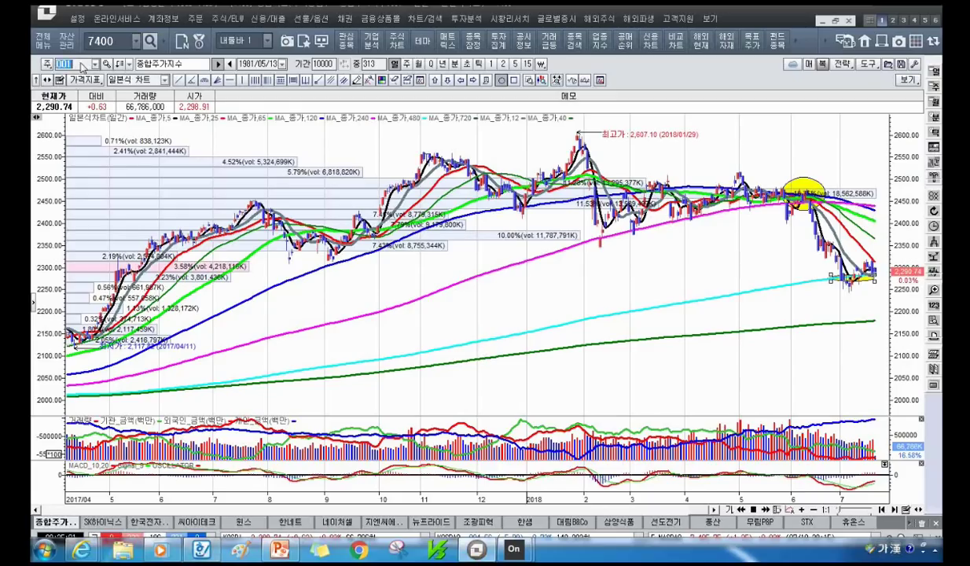
pyautogui.write('한세')
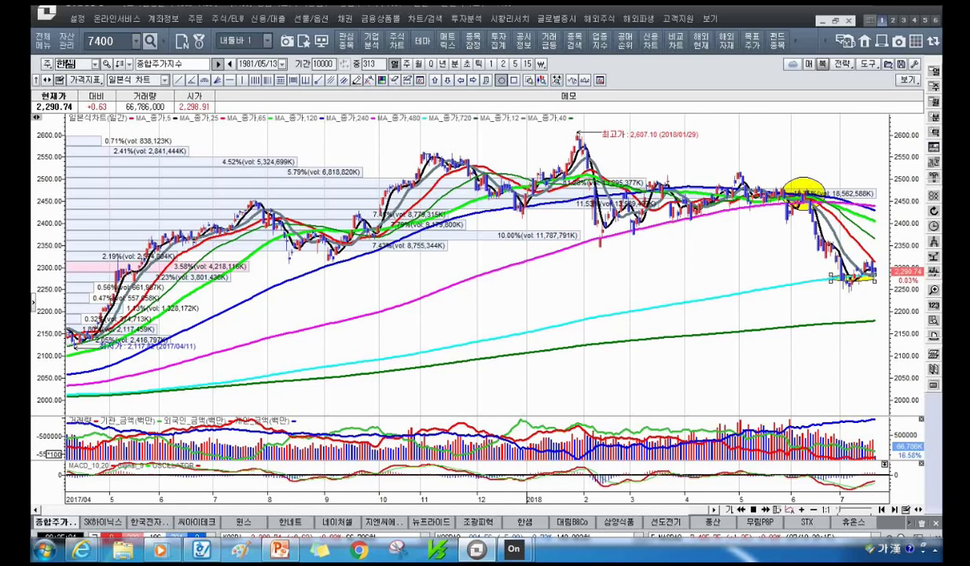
pyautogui.press('Return')
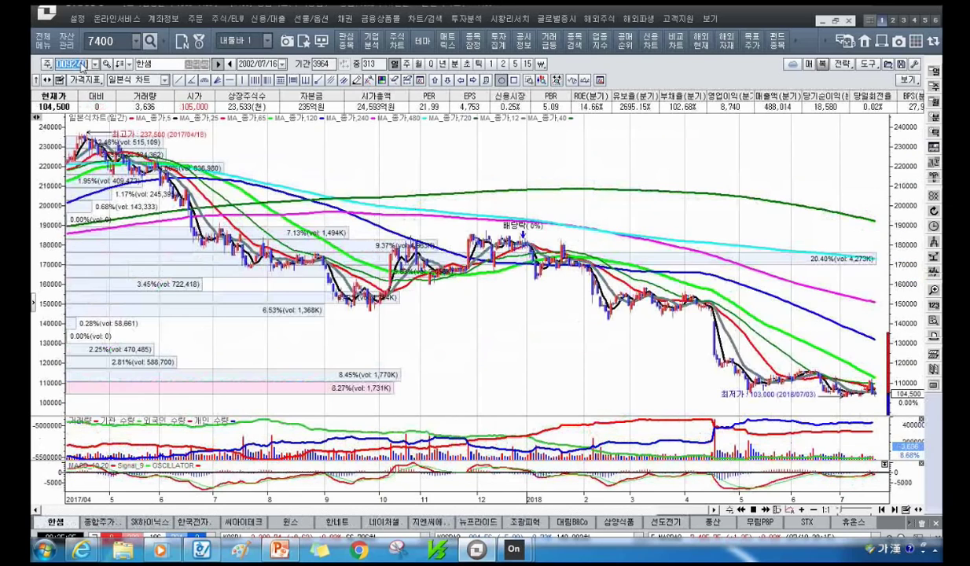
pyautogui.scroll(-3, 392, 374)
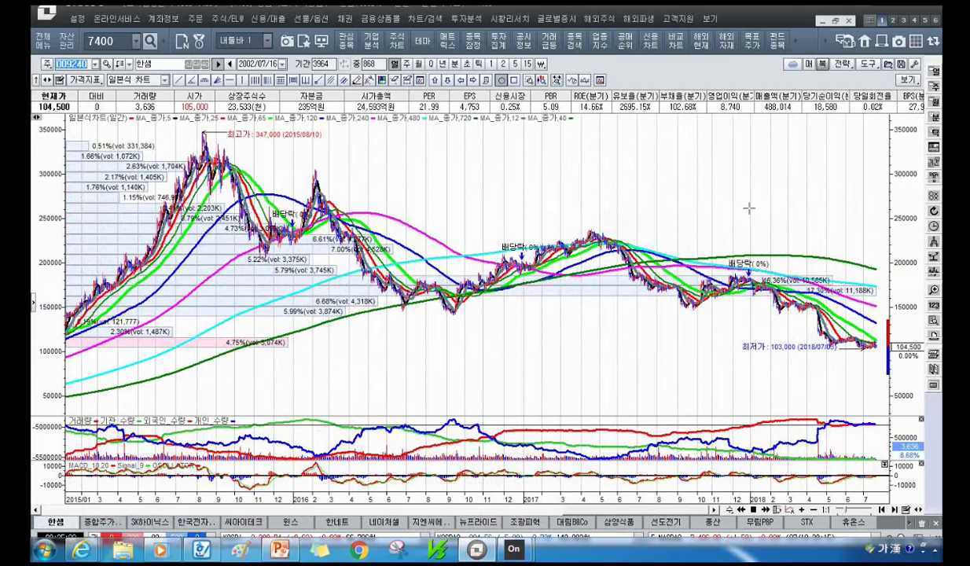
pyautogui.scroll(-2, 723, 200)
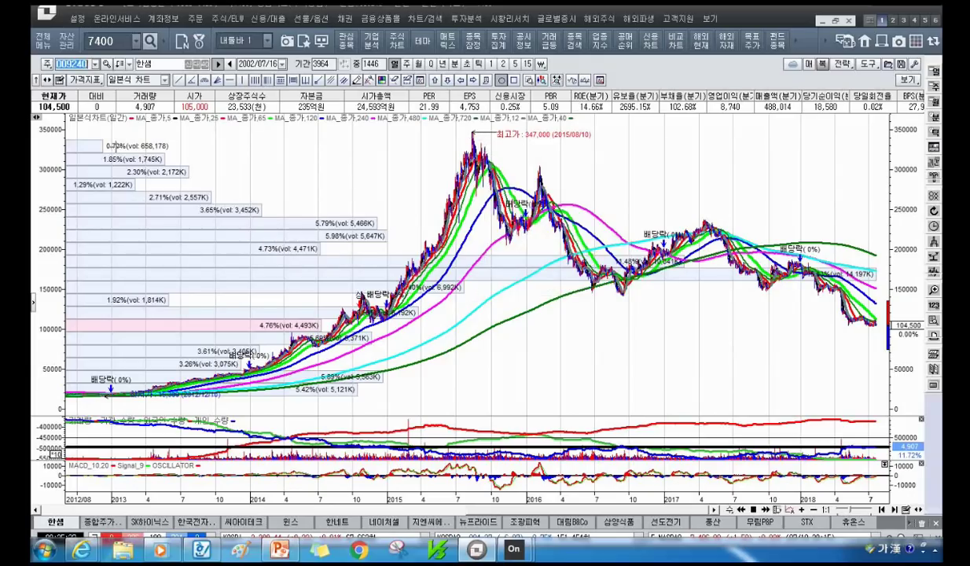
# Find 아이에스동서 among the stocks and load its daily chart.
pyautogui.click(74, 68)
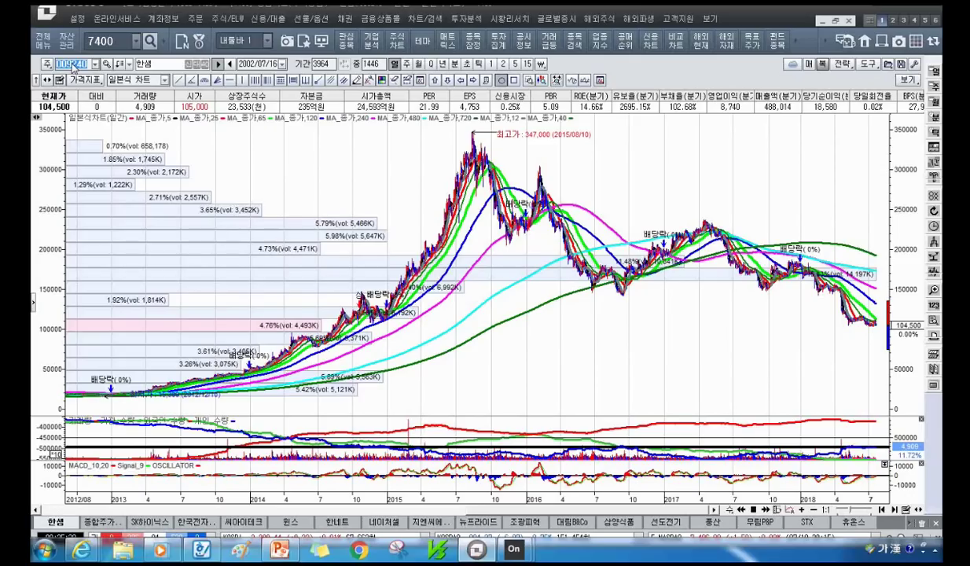
pyautogui.write('옴')
pyautogui.write('이에스')
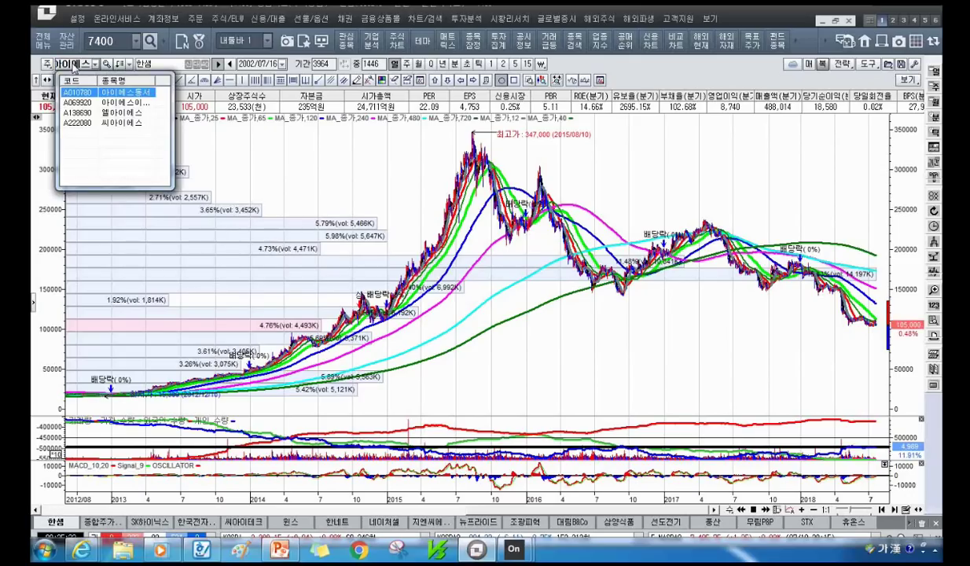
pyautogui.click(112, 92)
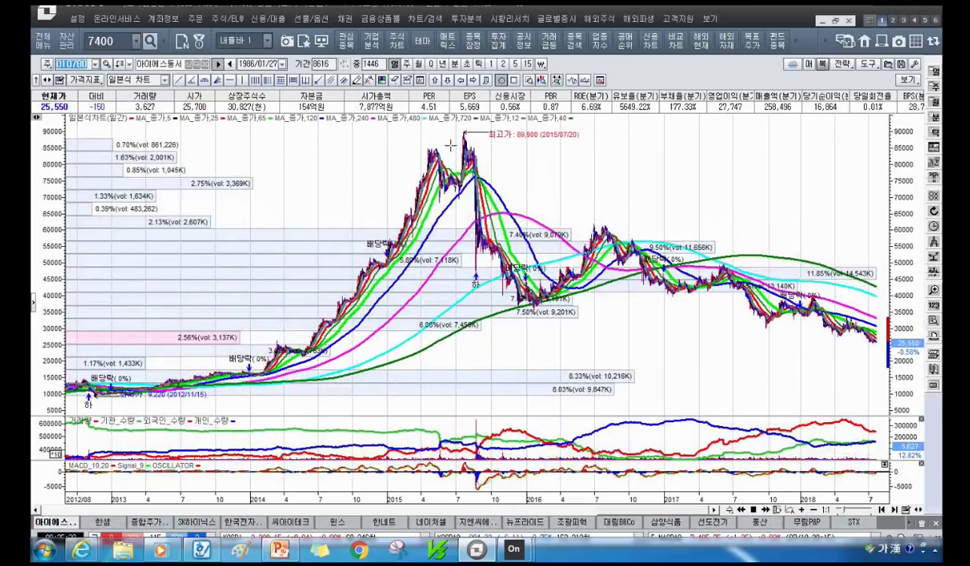
# Bring up the LG하우시스 chart, followed by the 한솔홈데코 chart, to compare their long-term trends.
pyautogui.write('lg해')
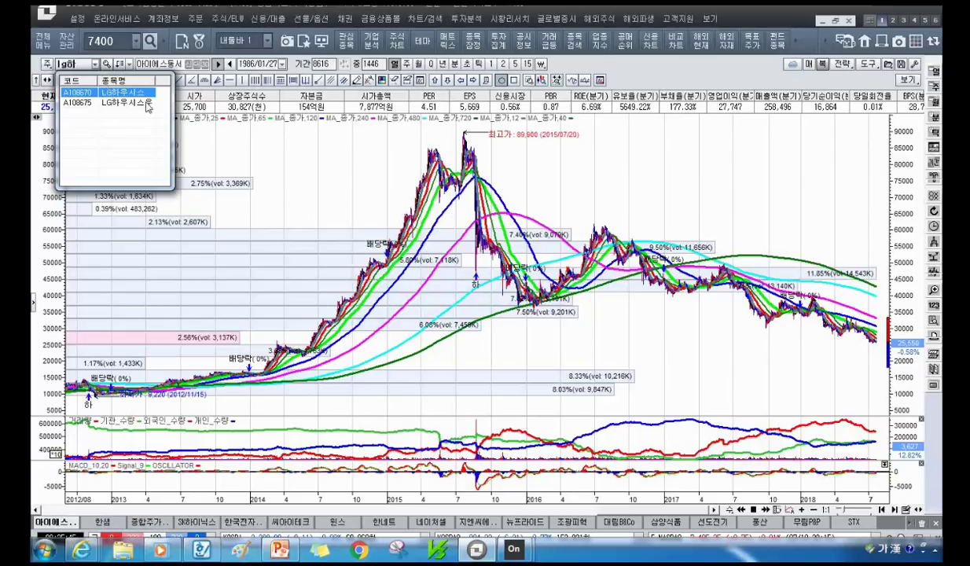
pyautogui.click(121, 93)
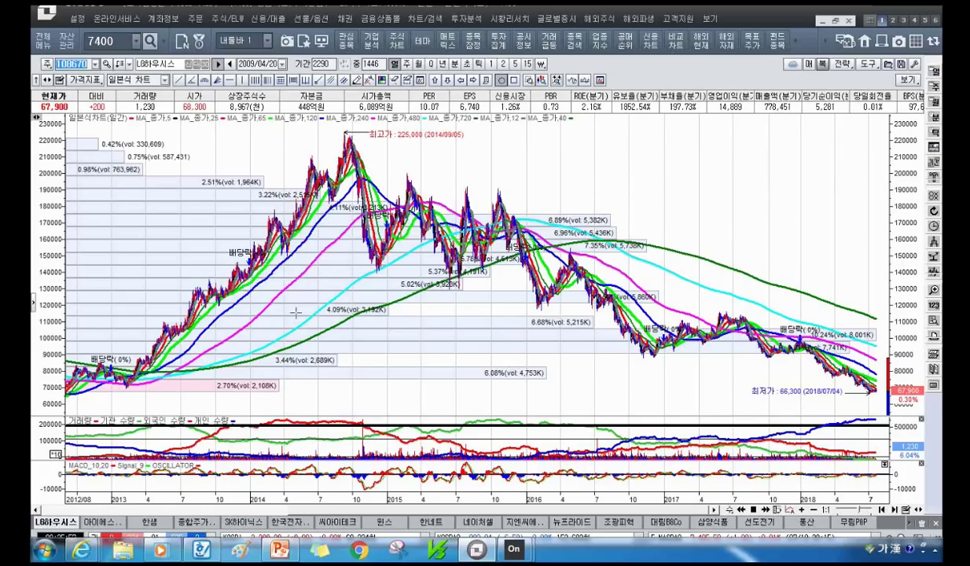
pyautogui.write('한샘')
pyautogui.press('Return')
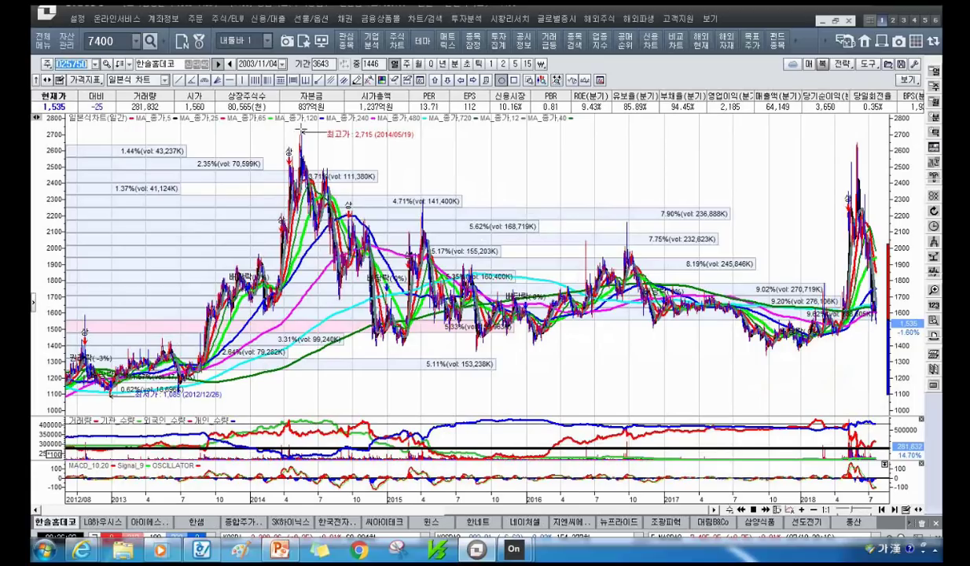
# Load the 대림B&Co chart and highlight the early 2016 rebound peak with a yellow ellipse.
pyautogui.write('대림')
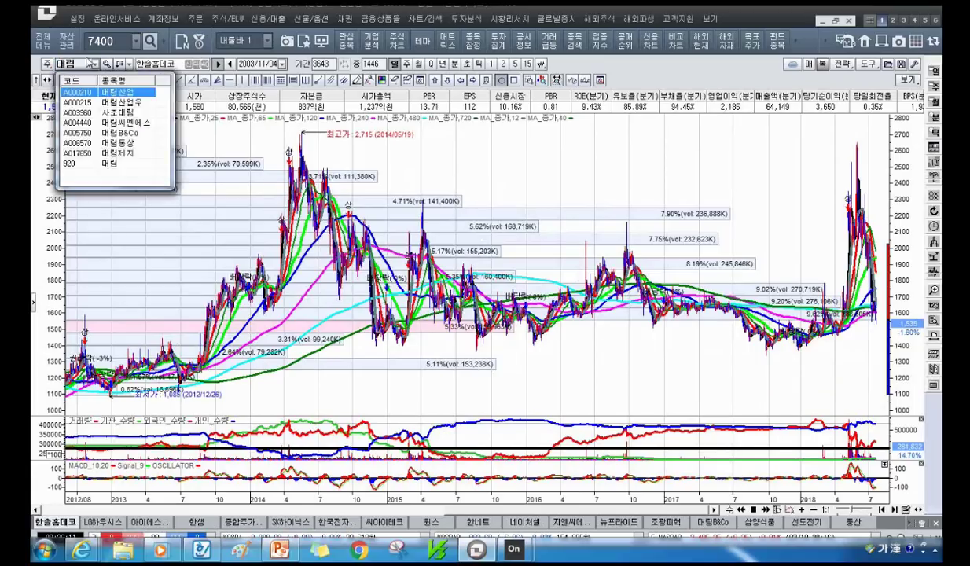
pyautogui.click(118, 133)
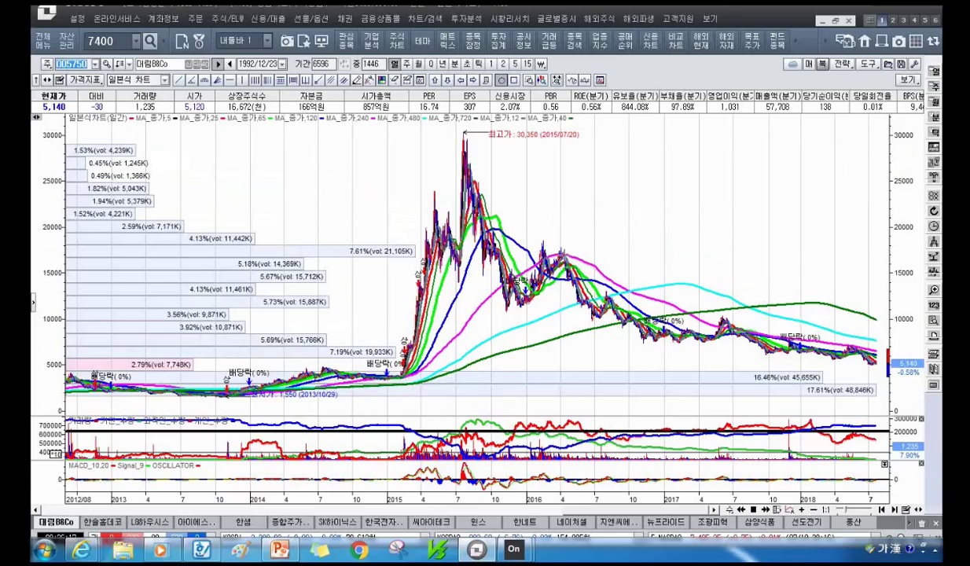
pyautogui.moveTo(533, 228); pyautogui.dragTo(604, 292)
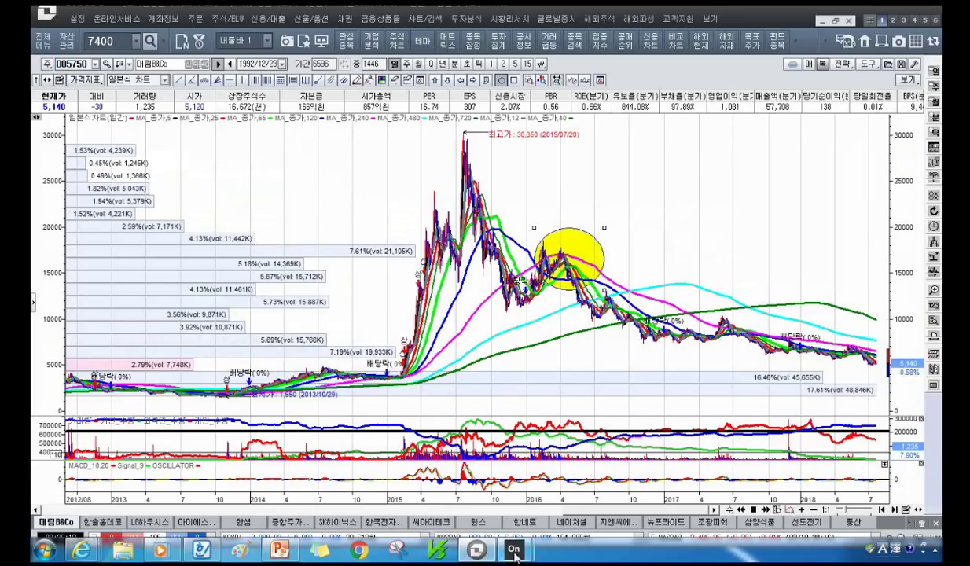
# Circle the moving-average crossing around September 2017 on the 대림B&Co chart with a blue freehand stroke.
pyautogui.moveTo(742, 449)
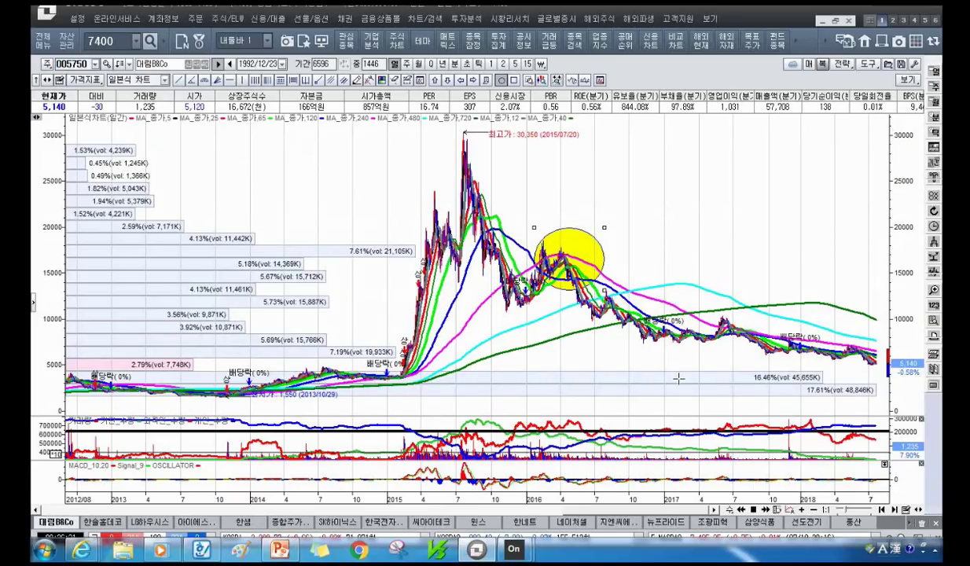
pyautogui.scroll(3, 686, 363)
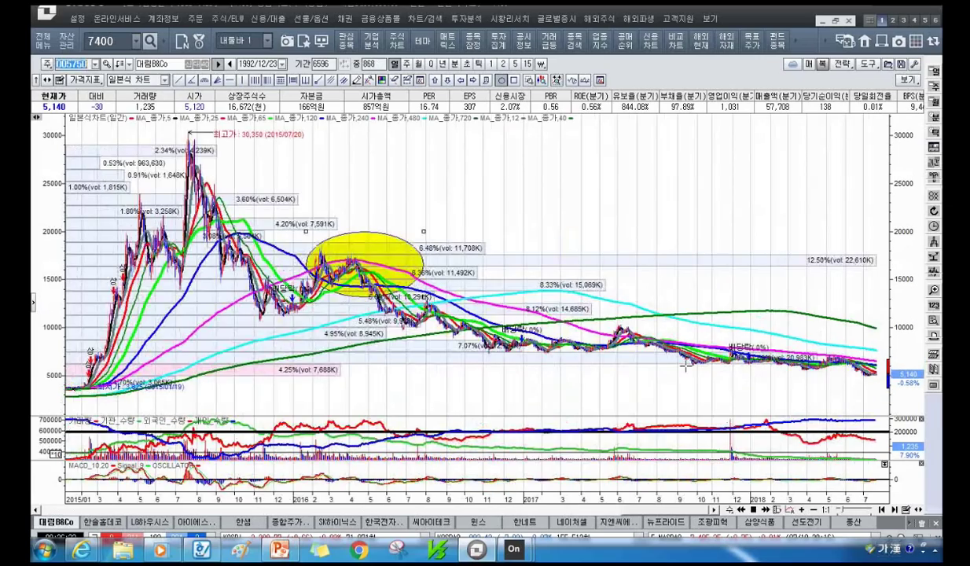
pyautogui.scroll(2, 686, 363)
pyautogui.scroll(-2, 268, 266)
pyautogui.click(357, 80)
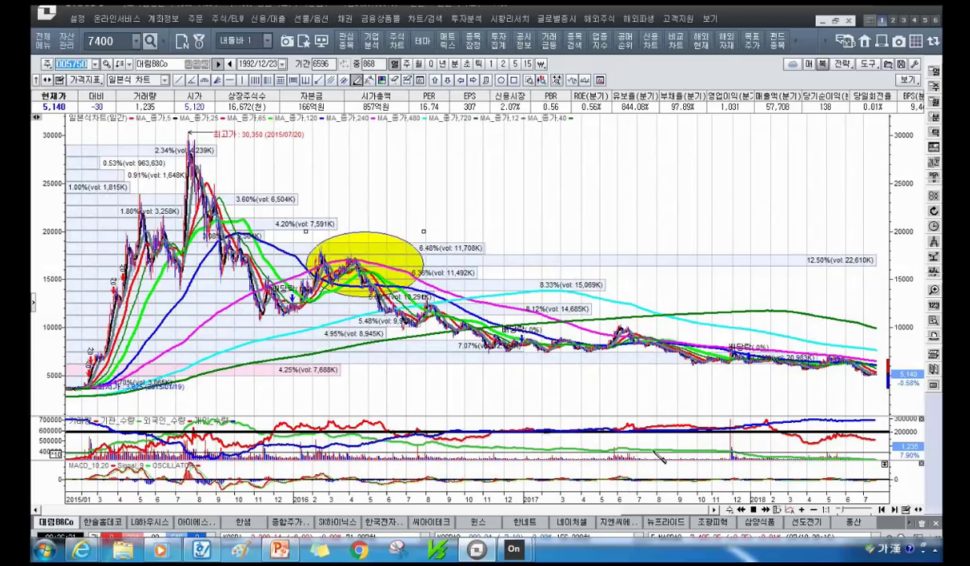
pyautogui.moveTo(680, 363)
pyautogui.mouseDown()
pyautogui.moveTo(661, 337)
pyautogui.moveTo(668, 358)
pyautogui.mouseUp()
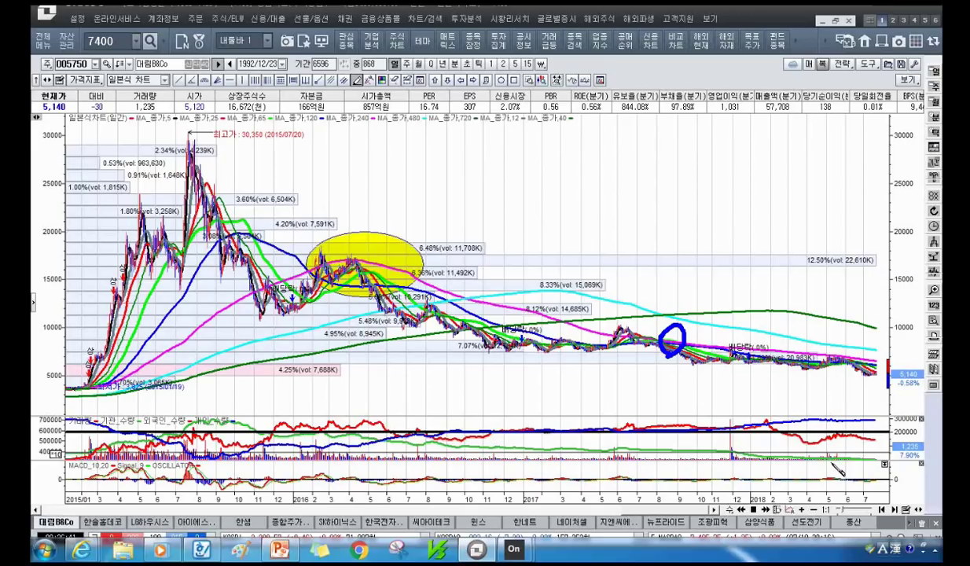
# Handwrite a note with a percent sign in blue in the empty area above the 2017–2018 prices of 대림B&Co.
pyautogui.moveTo(584, 203)
pyautogui.mouseDown()
pyautogui.moveTo(581, 250)
pyautogui.moveTo(556, 249)
pyautogui.mouseUp()
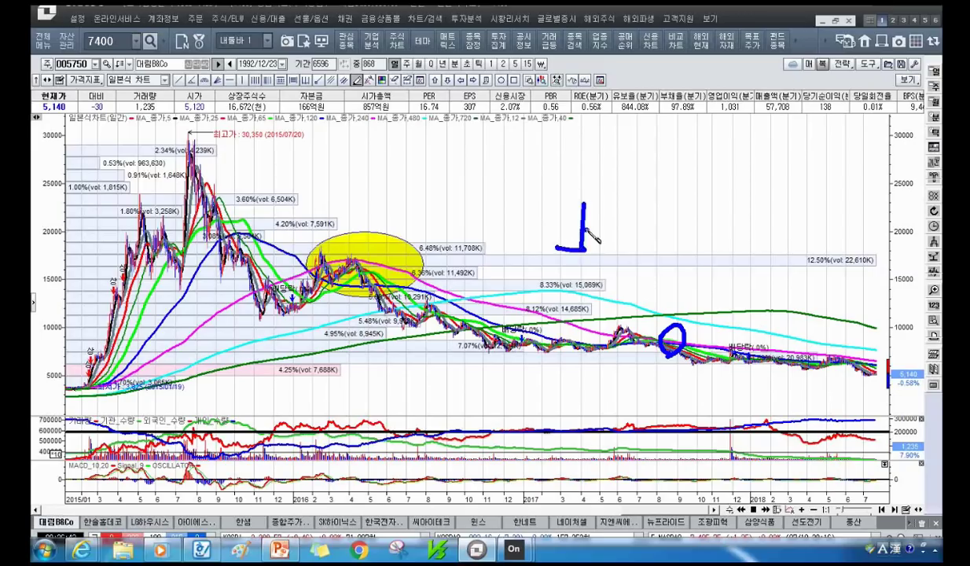
pyautogui.moveTo(615, 195); pyautogui.dragTo(615, 245)
pyautogui.moveTo(600, 247); pyautogui.dragTo(693, 234)
pyautogui.moveTo(724, 198); pyautogui.dragTo(735, 262)
pyautogui.moveTo(758, 240); pyautogui.dragTo(765, 255)
pyautogui.moveTo(791, 210); pyautogui.dragTo(795, 222)
pyautogui.moveTo(817, 186)
pyautogui.mouseDown()
pyautogui.moveTo(753, 300)
pyautogui.moveTo(787, 292)
pyautogui.mouseUp()
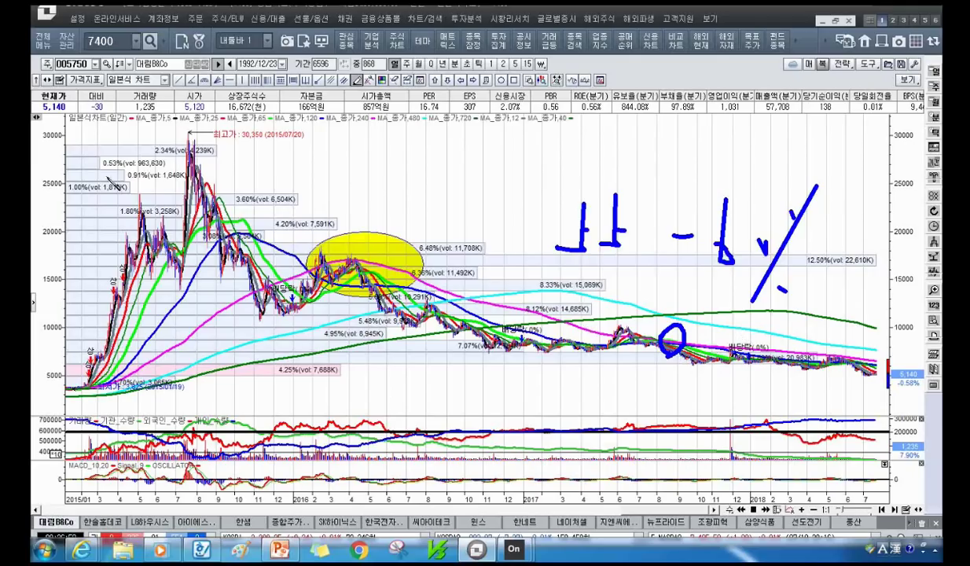
# Load the 삼양식품 chart and circle the moving-average crossing around August 2017 with a blue freehand stroke.
pyautogui.click(78, 64)
pyautogui.write('삼양사')
pyautogui.write('식품')
pyautogui.press('Return')
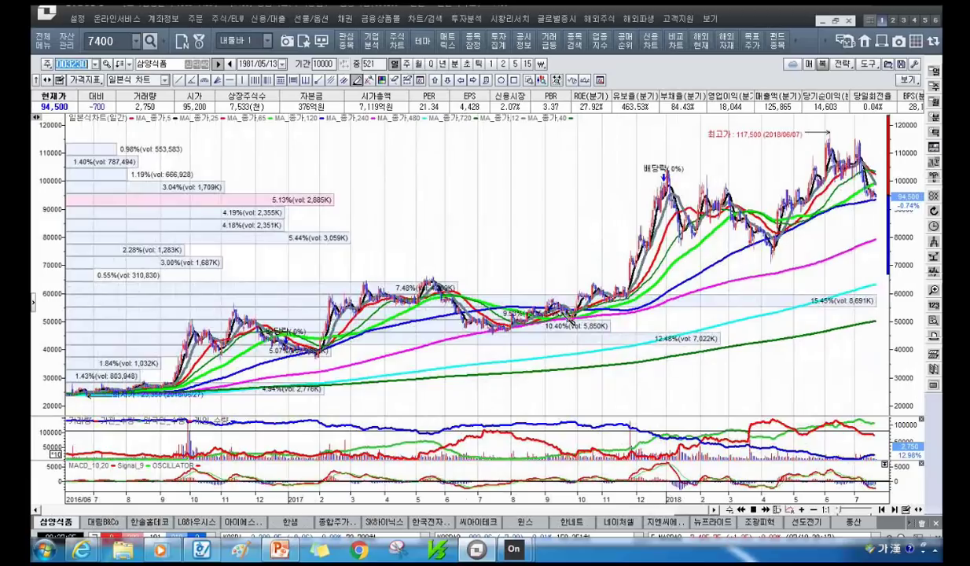
pyautogui.moveTo(528, 307); pyautogui.dragTo(522, 324)
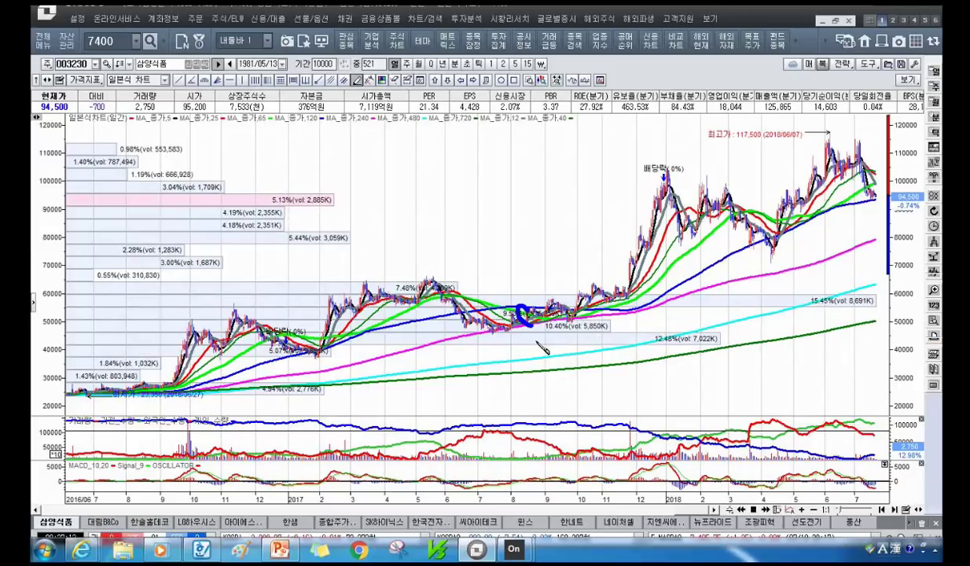
# Load the 조광피혁 chart and trace its rise from early 2012 to the end of 2014 with a blue freehand stroke.
pyautogui.moveTo(647, 300)
pyautogui.click(71, 64)
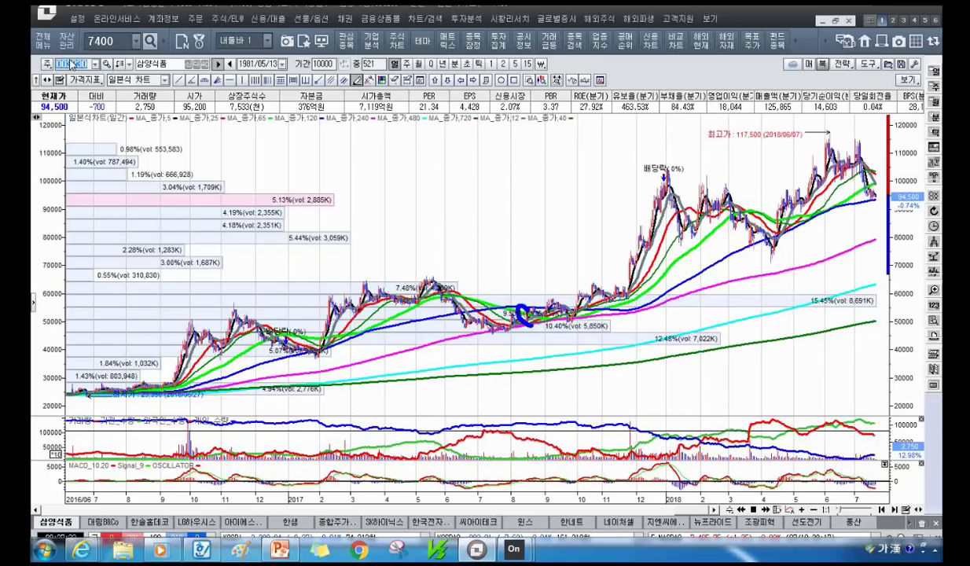
pyautogui.write('조광')
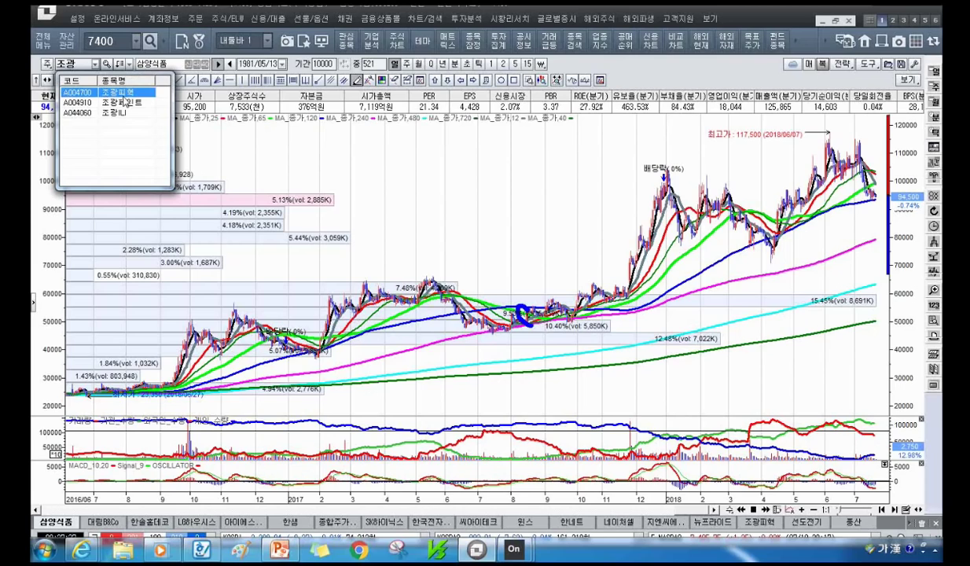
pyautogui.click(119, 93)
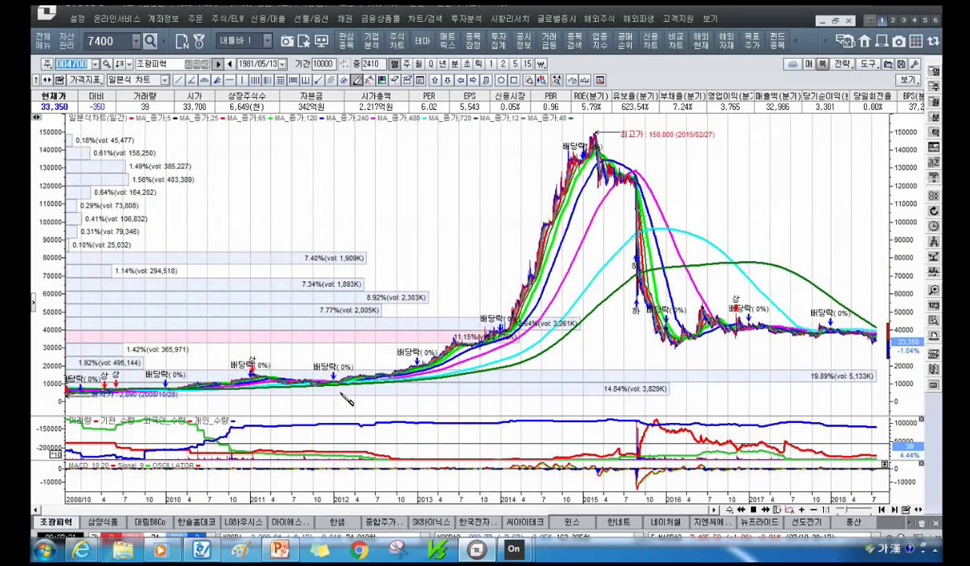
pyautogui.moveTo(343, 383)
pyautogui.mouseDown()
pyautogui.moveTo(514, 202)
pyautogui.moveTo(554, 134)
pyautogui.moveTo(572, 134)
pyautogui.mouseUp()
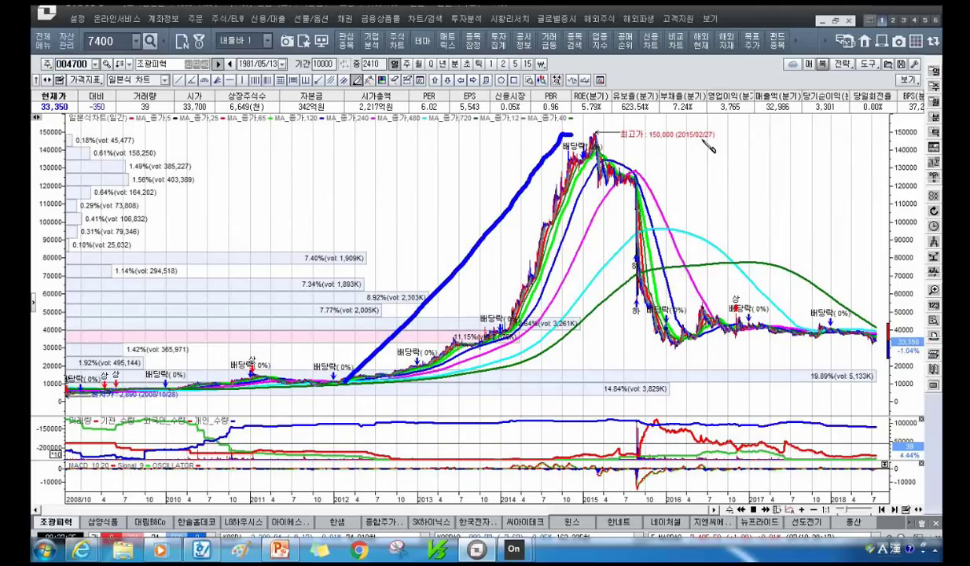
# Load the 삼양통상 chart and trace its climb from early 2013 to the 2015 peak with a blue freehand stroke.
pyautogui.click(70, 66)
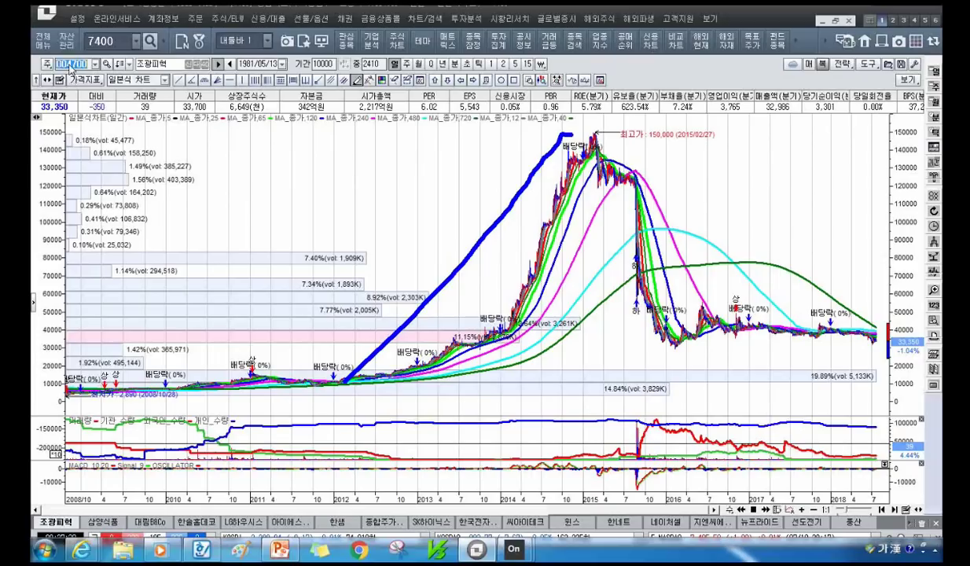
pyautogui.write('삼일')
pyautogui.press('Return')
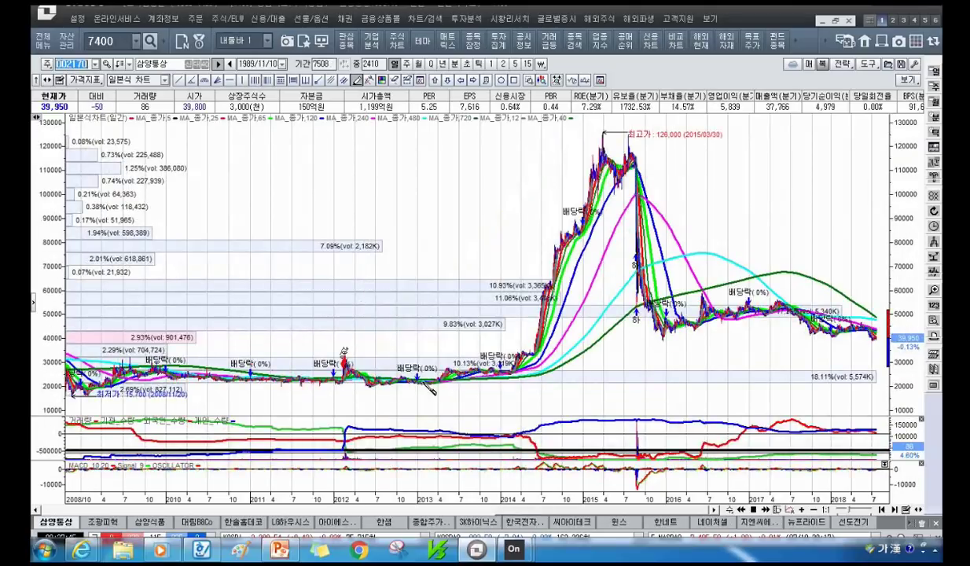
pyautogui.moveTo(421, 383); pyautogui.dragTo(635, 120)
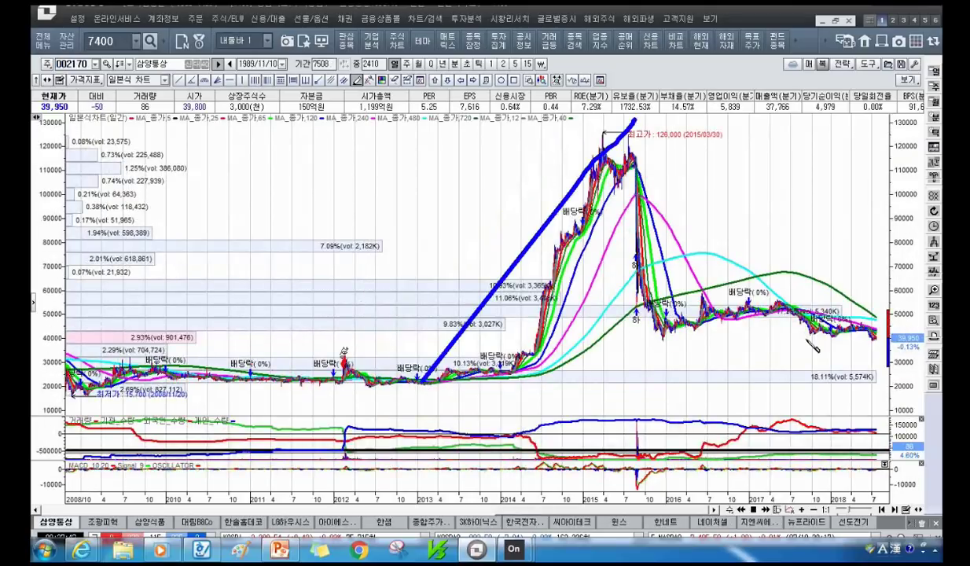
# Sketch the steep 2014–2015 rise, the fall after the 2015 peak and the 2016–2017 rebound of 삼양통상 with blue freehand strokes.
pyautogui.scroll(5, 809, 370)
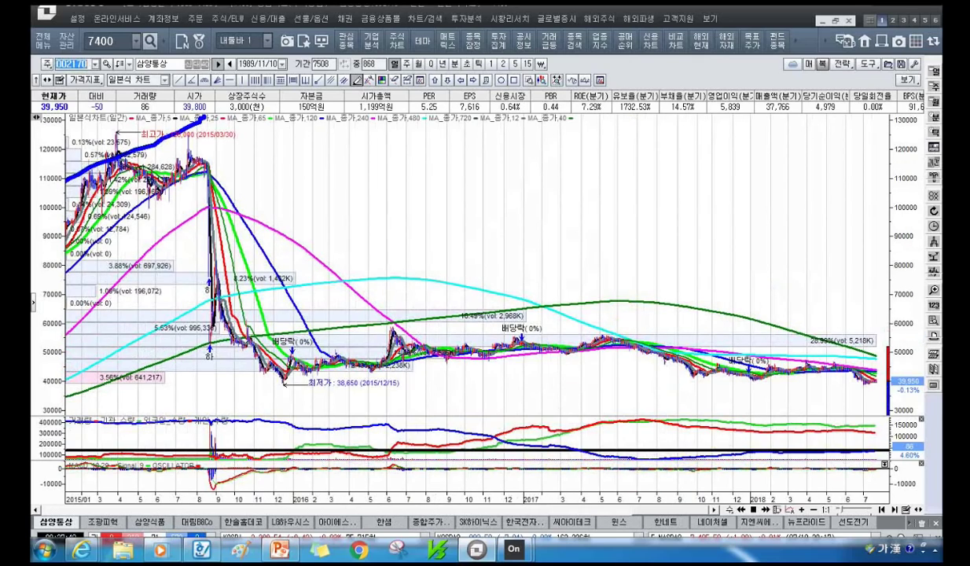
pyautogui.scroll(-5, 471, 331)
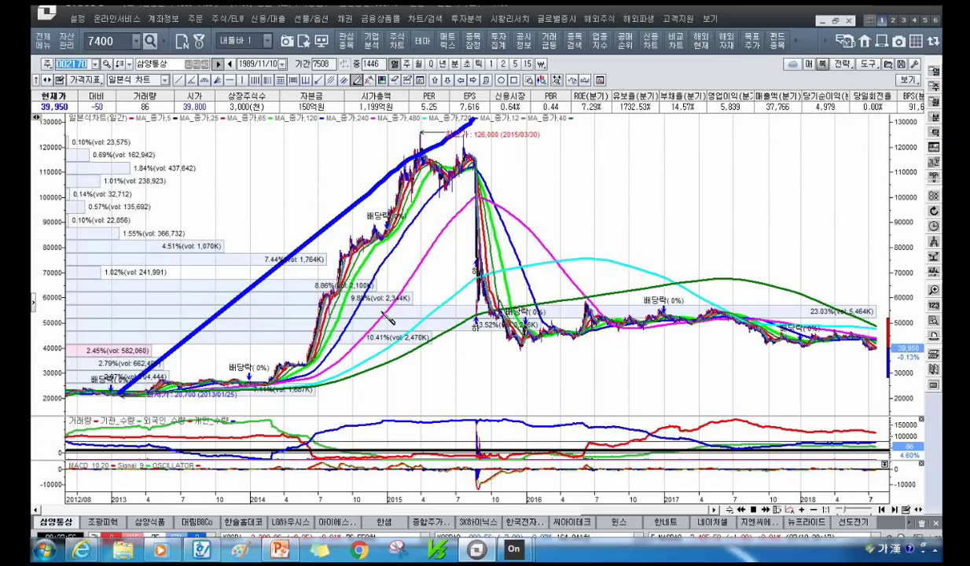
pyautogui.moveTo(287, 366); pyautogui.dragTo(400, 138)
pyautogui.moveTo(460, 148)
pyautogui.mouseDown()
pyautogui.moveTo(528, 313)
pyautogui.moveTo(704, 290)
pyautogui.mouseUp()
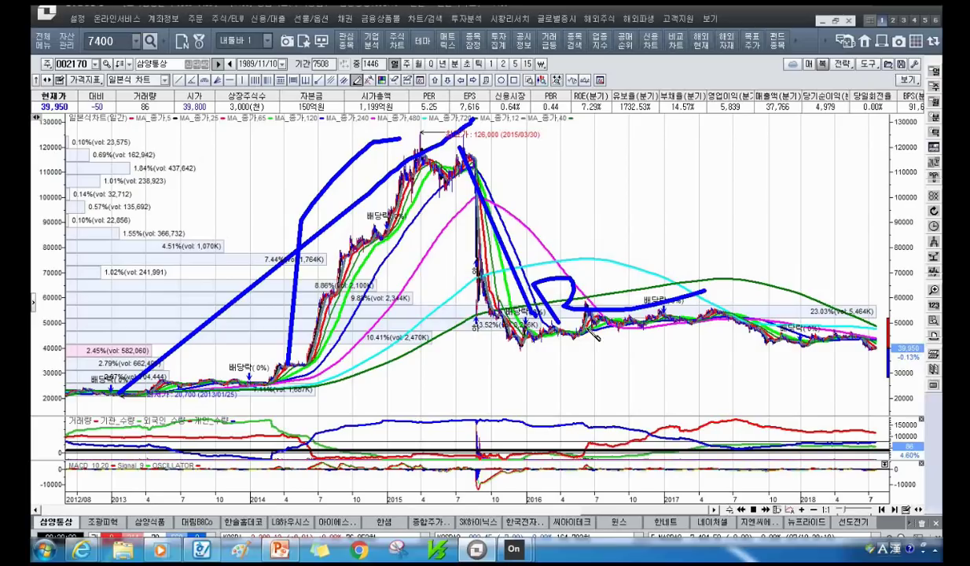
pyautogui.moveTo(502, 295); pyautogui.dragTo(709, 266)
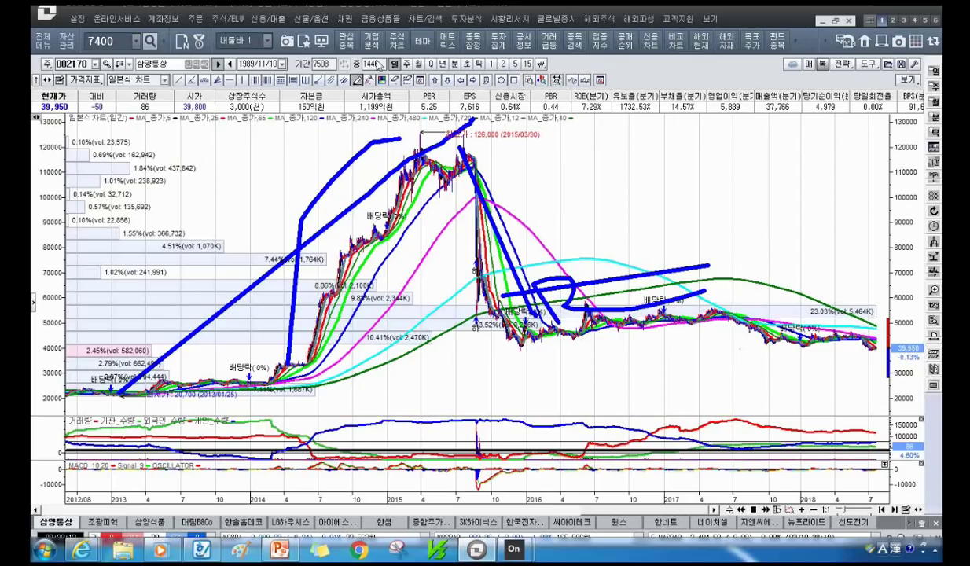
# Handwrite blue loop and cross marks beside the 2013–2014 rise and above the 2016 prices of 삼양통상.
pyautogui.press('Escape')
pyautogui.click(358, 79)
pyautogui.moveTo(235, 255); pyautogui.dragTo(255, 292)
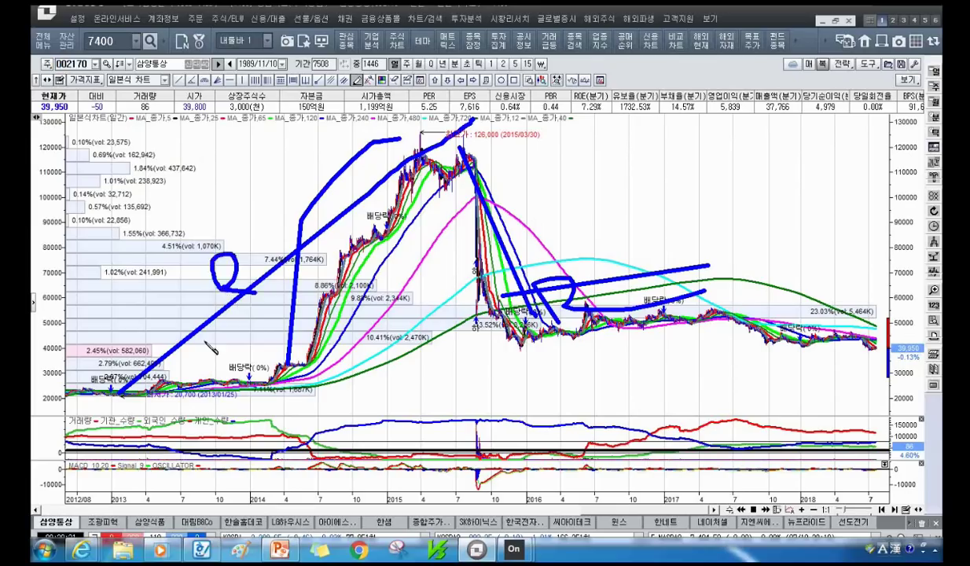
pyautogui.moveTo(541, 233); pyautogui.dragTo(582, 191)
pyautogui.moveTo(553, 183); pyautogui.dragTo(634, 233)
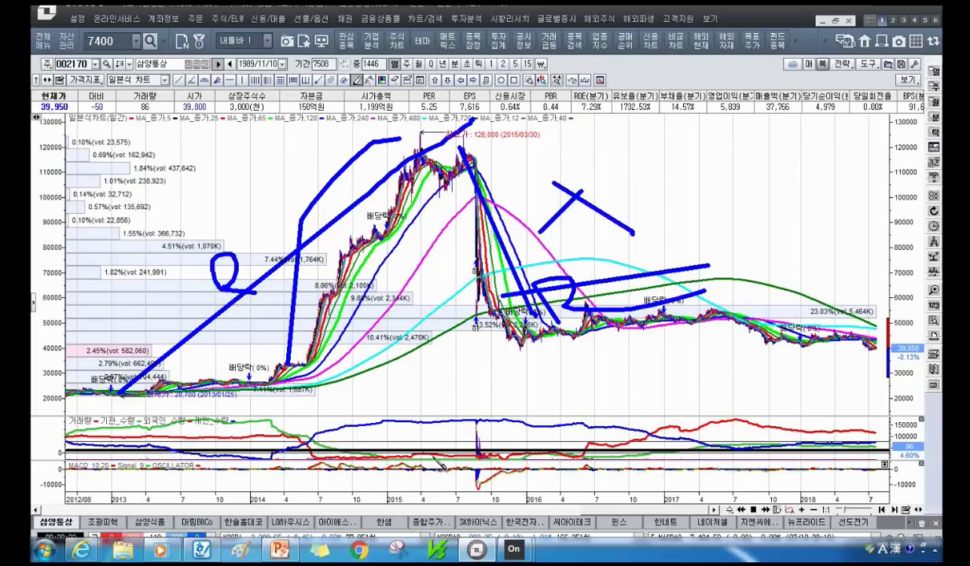
pyautogui.moveTo(173, 249); pyautogui.dragTo(249, 330)
pyautogui.moveTo(253, 271); pyautogui.dragTo(206, 311)
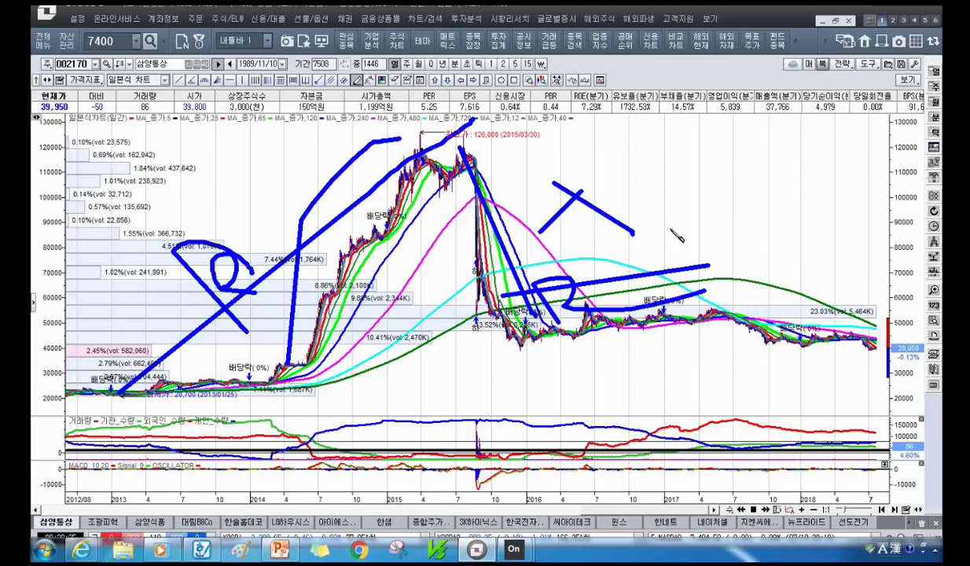
pyautogui.moveTo(539, 236); pyautogui.dragTo(583, 264)
pyautogui.moveTo(548, 257); pyautogui.dragTo(688, 219)
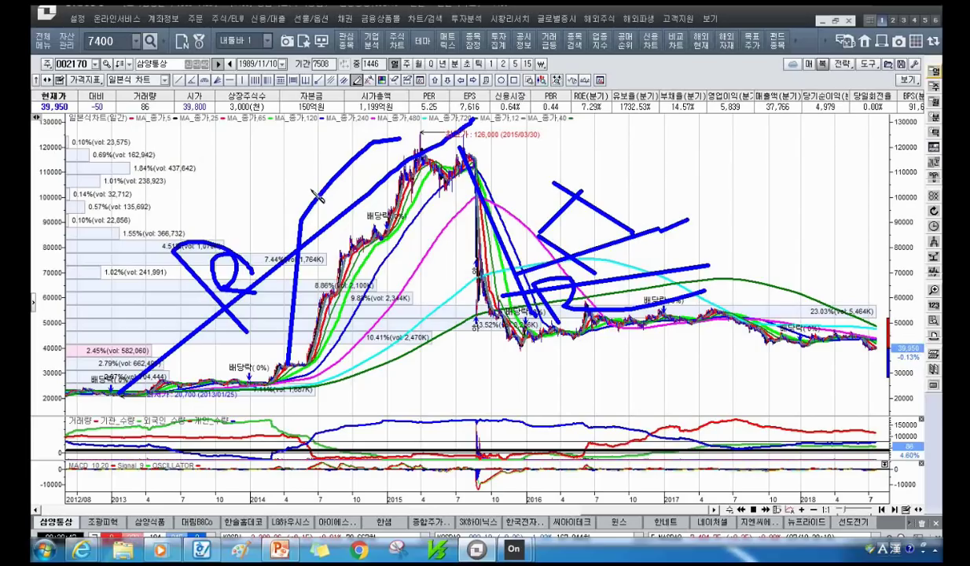
# Load the 로보스타 chart and examine the daily candles around the May 2018 high.
pyautogui.moveTo(524, 340)
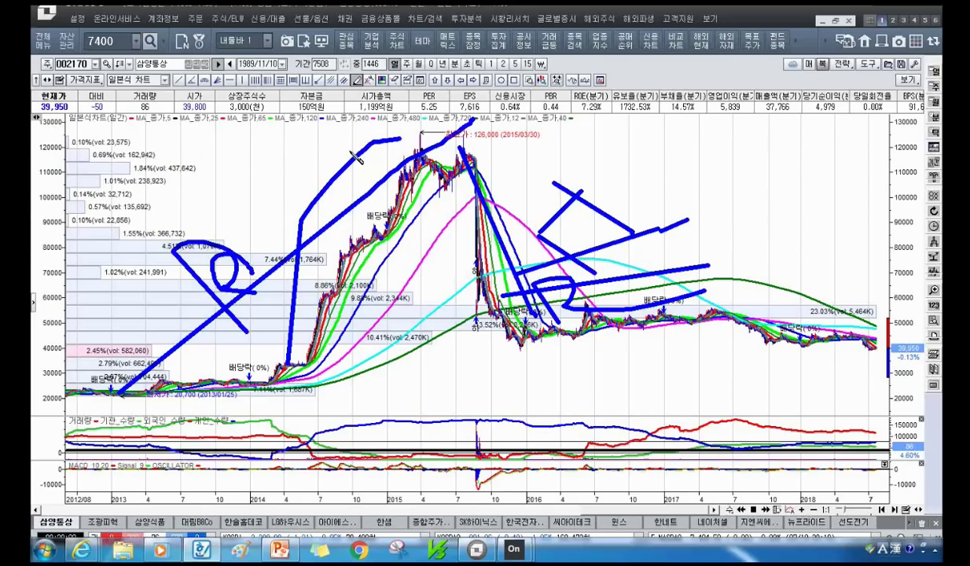
pyautogui.click(76, 66)
pyautogui.write('로보스타')
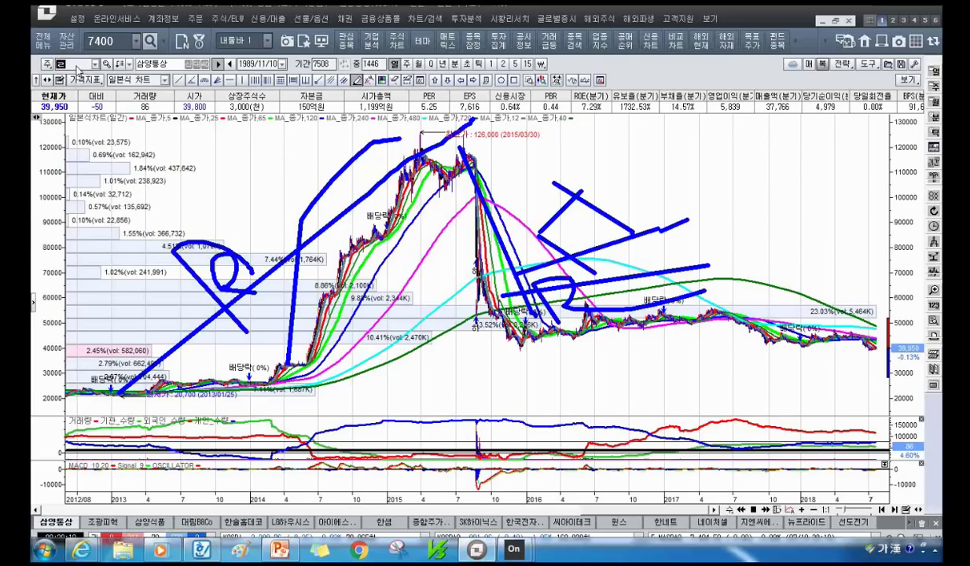
pyautogui.press('Return')
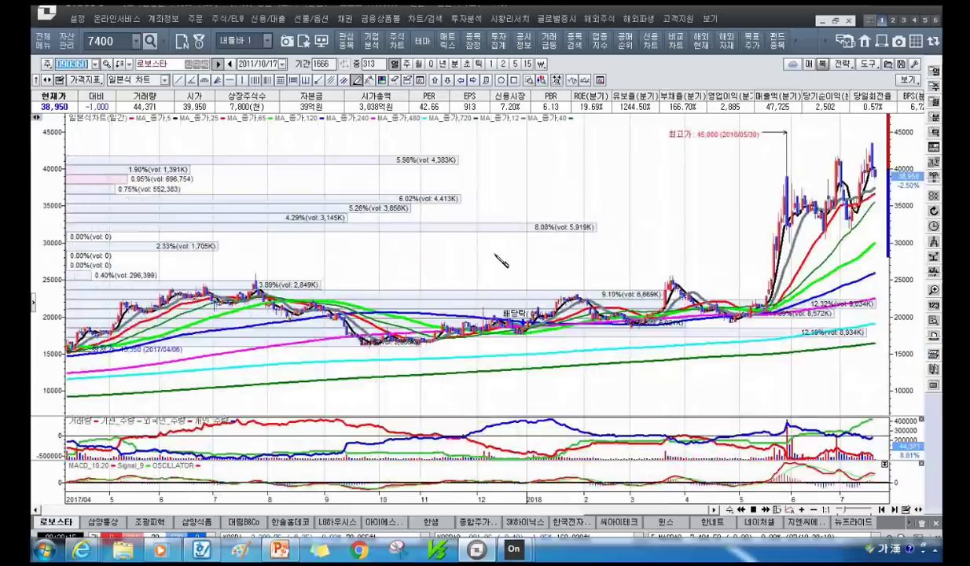
pyautogui.scroll(5, 503, 296)
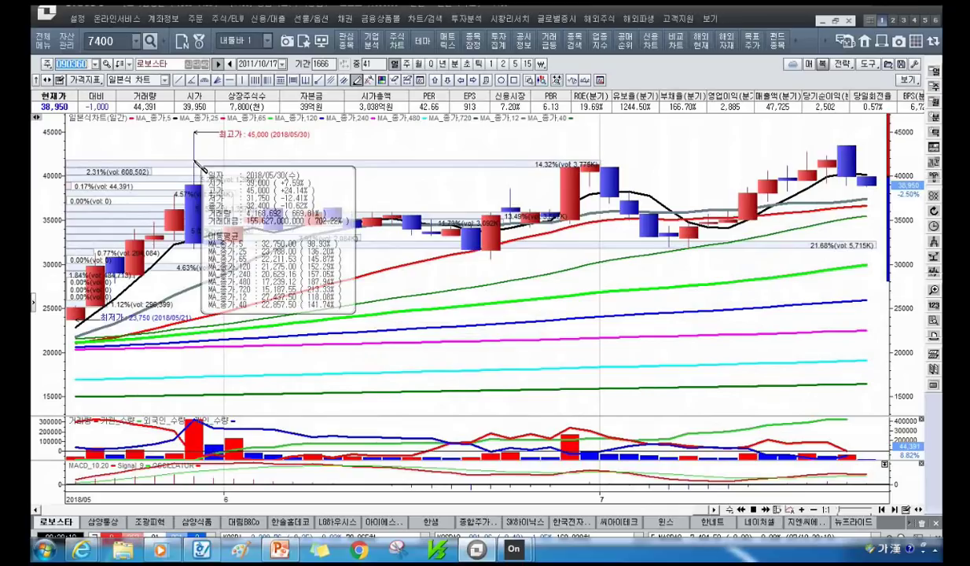
pyautogui.scroll(-2, 224, 174)
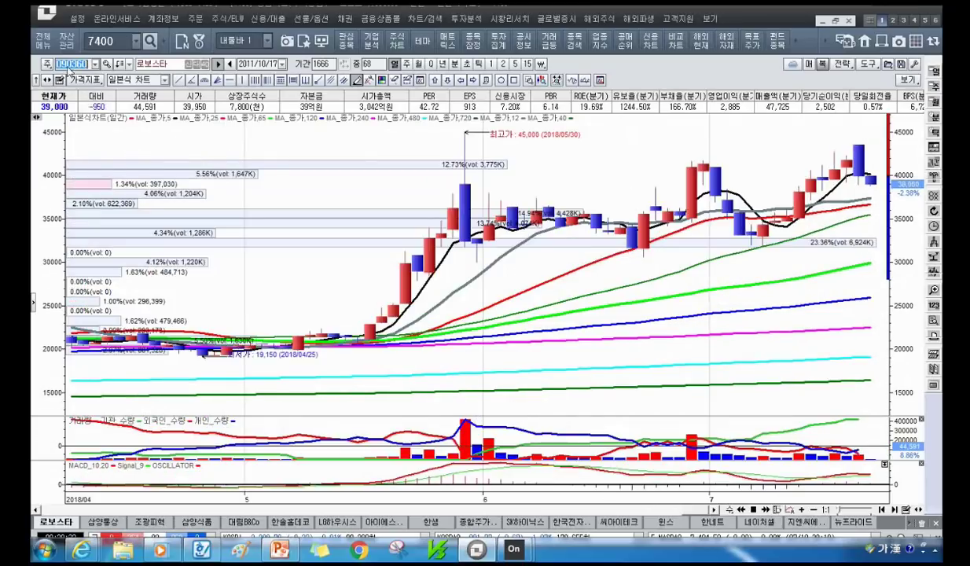
# Load the 삼화콘덴서 chart and highlight the November 2017 peak and its volume spike with yellow ellipses.
pyautogui.write('삼성')
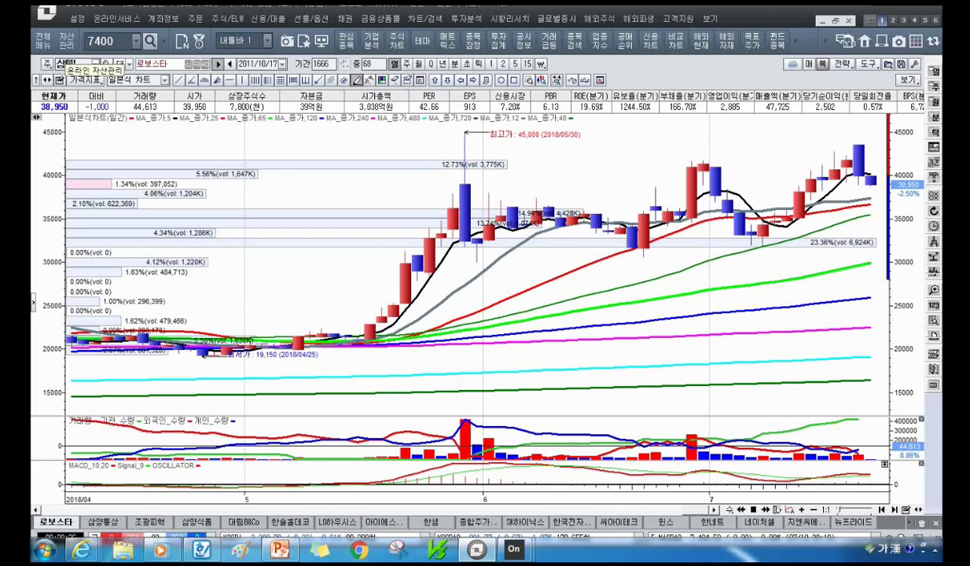
pyautogui.press('Return')
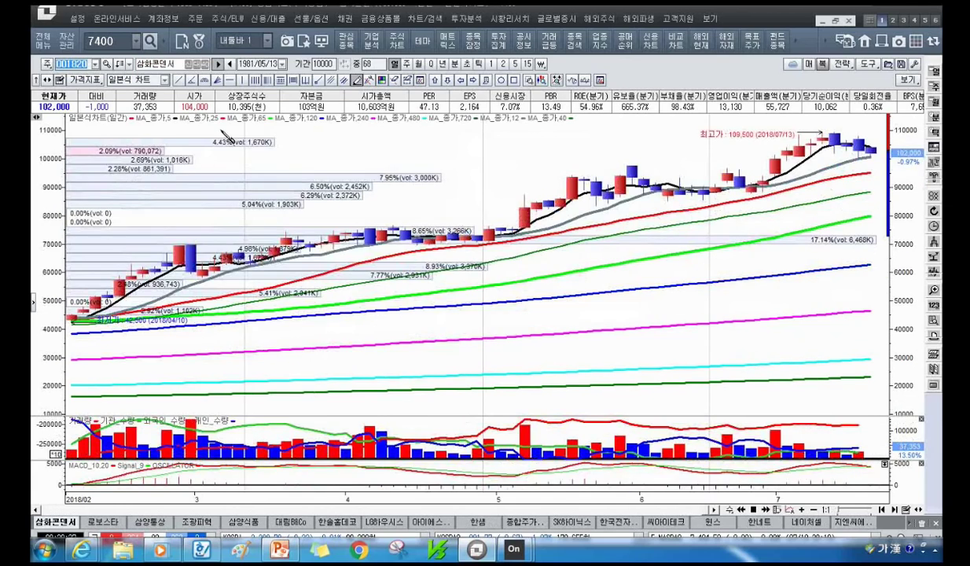
pyautogui.scroll(-5, 542, 180)
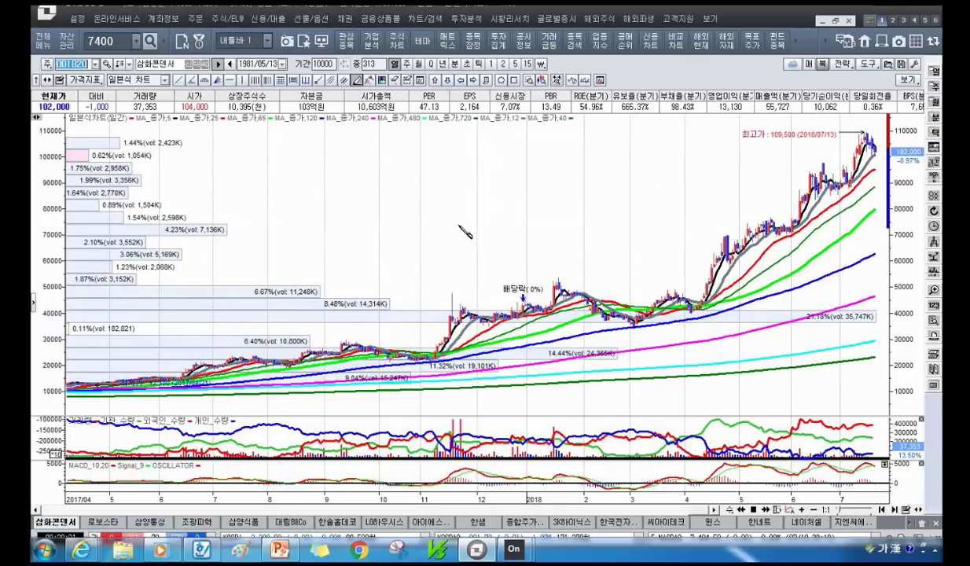
pyautogui.click(694, 512)
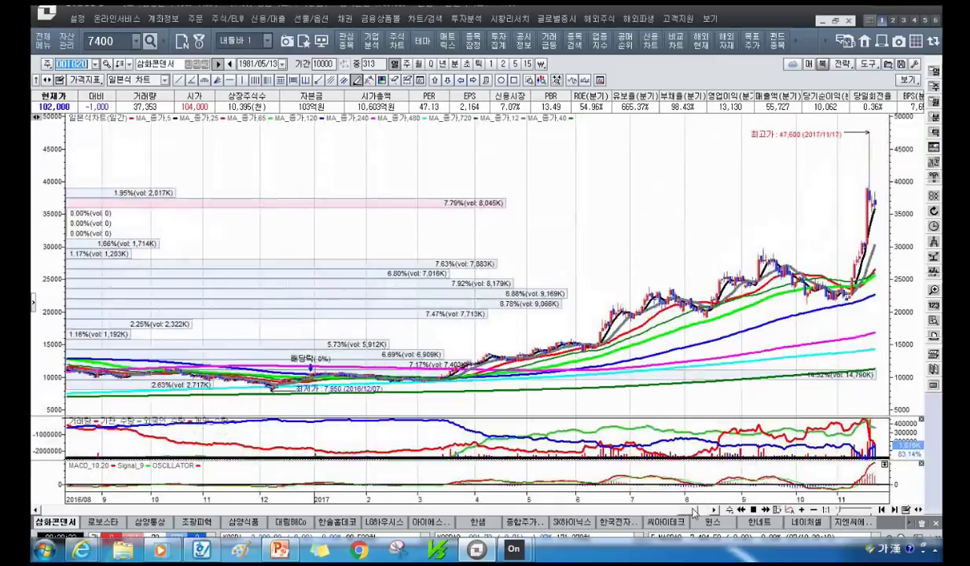
pyautogui.scroll(4, 862, 159)
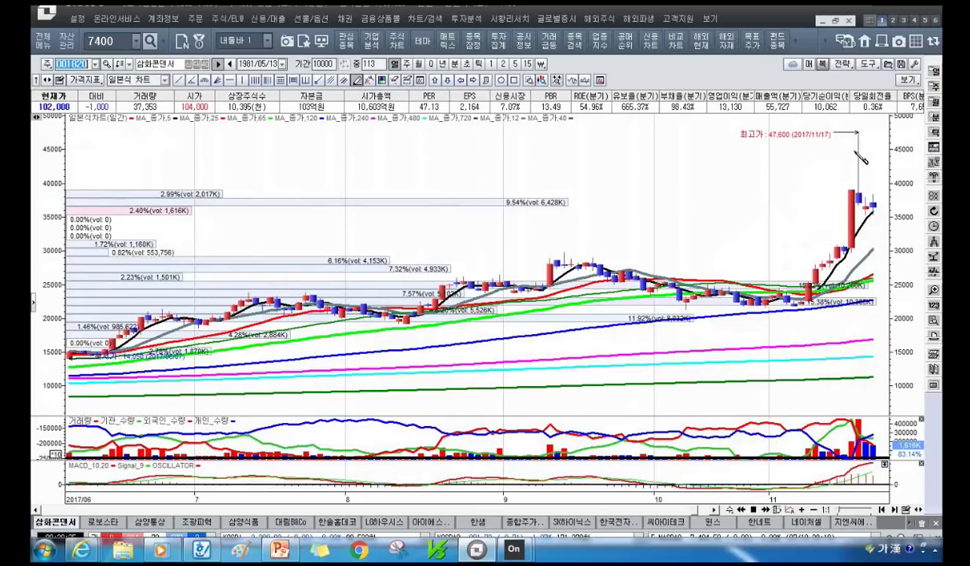
pyautogui.click(501, 79)
pyautogui.moveTo(823, 140); pyautogui.dragTo(873, 211)
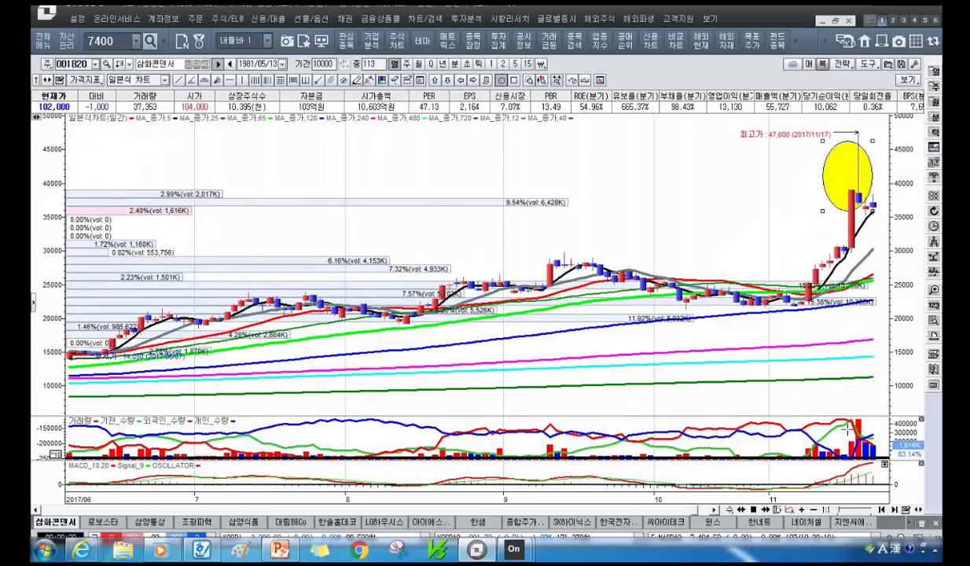
pyautogui.moveTo(882, 434); pyautogui.dragTo(880, 434)
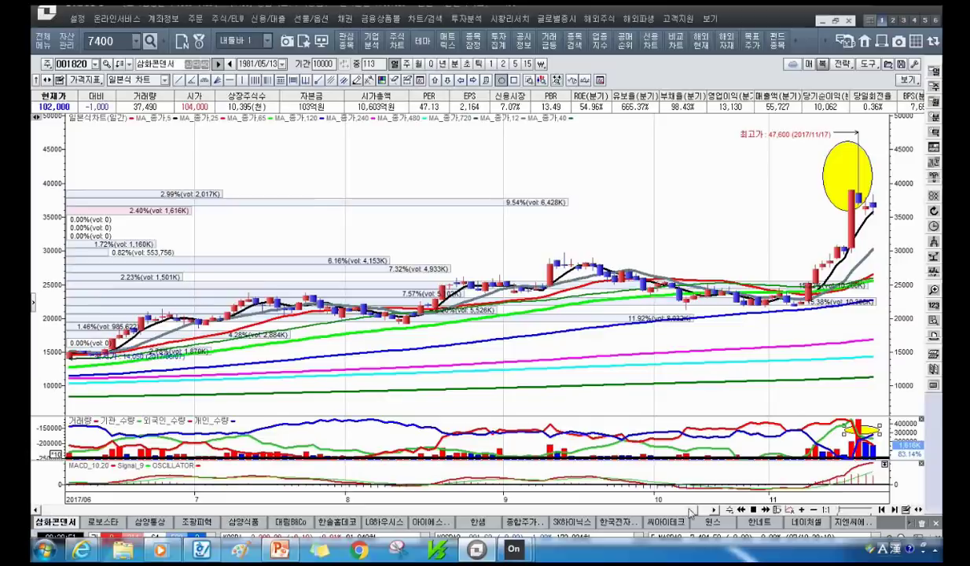
# Review the 삼화콘덴서 uptrend from April 2017 through July 2018 relative to the highlighted November 2017 peak.
pyautogui.click(687, 511)
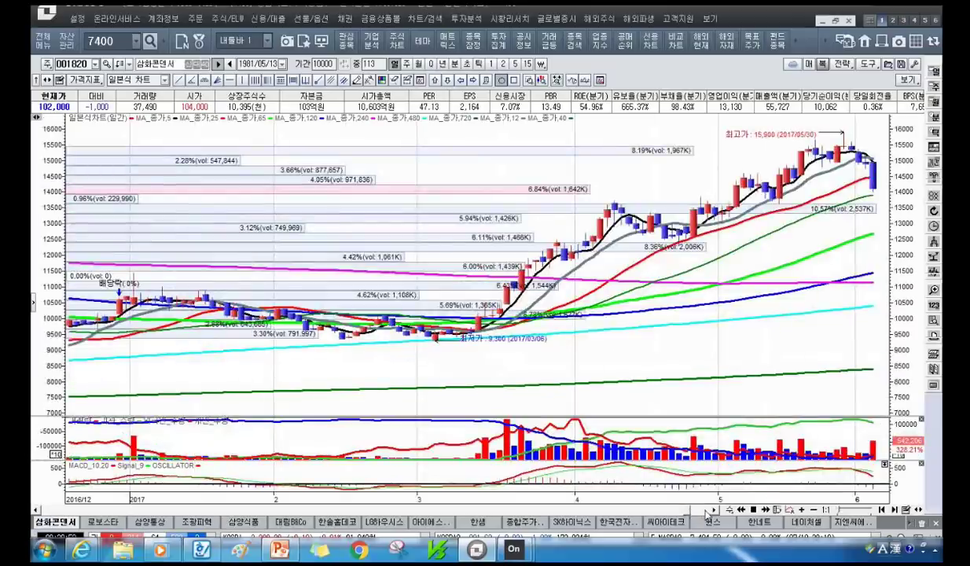
pyautogui.moveTo(699, 512); pyautogui.dragTo(710, 511)
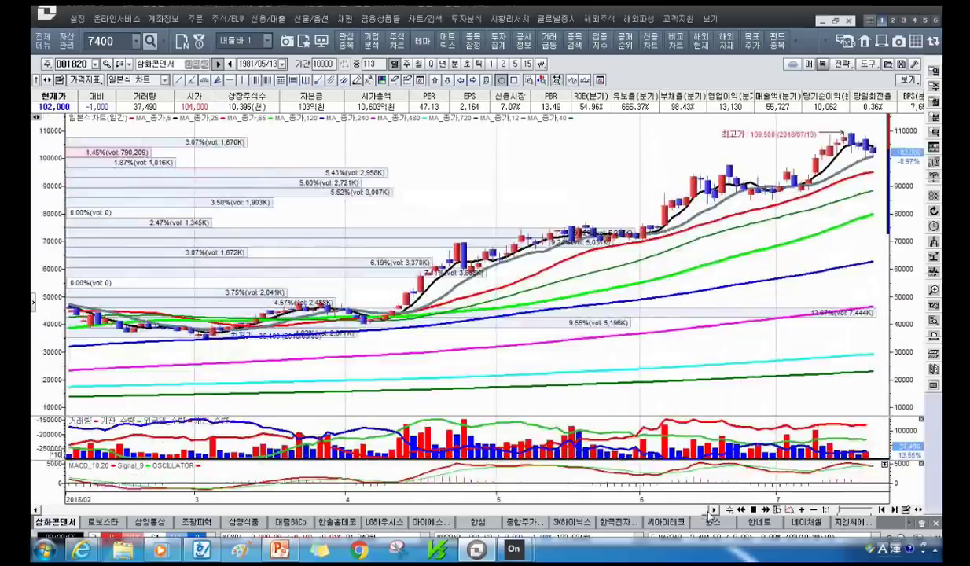
pyautogui.scroll(-5, 645, 392)
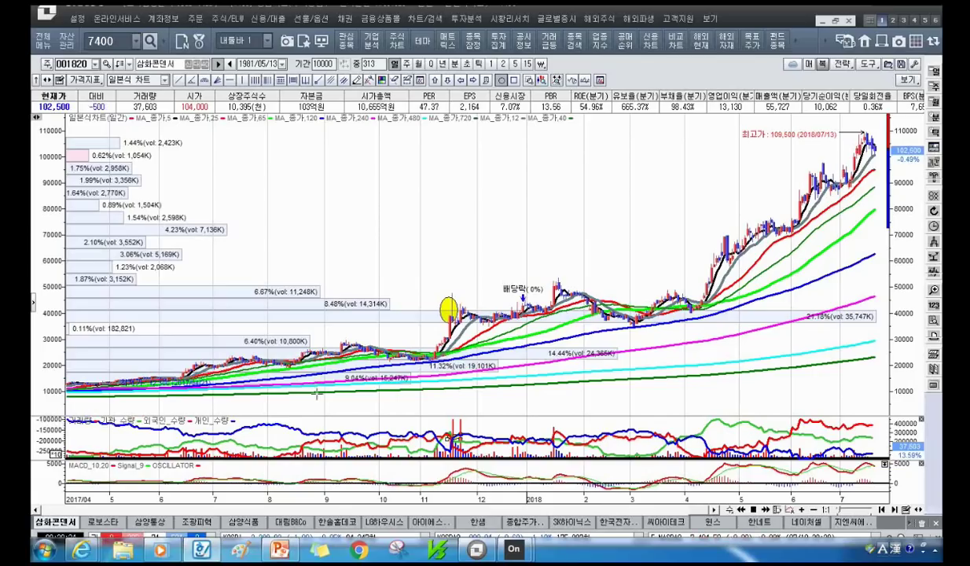
pyautogui.moveTo(430, 388)
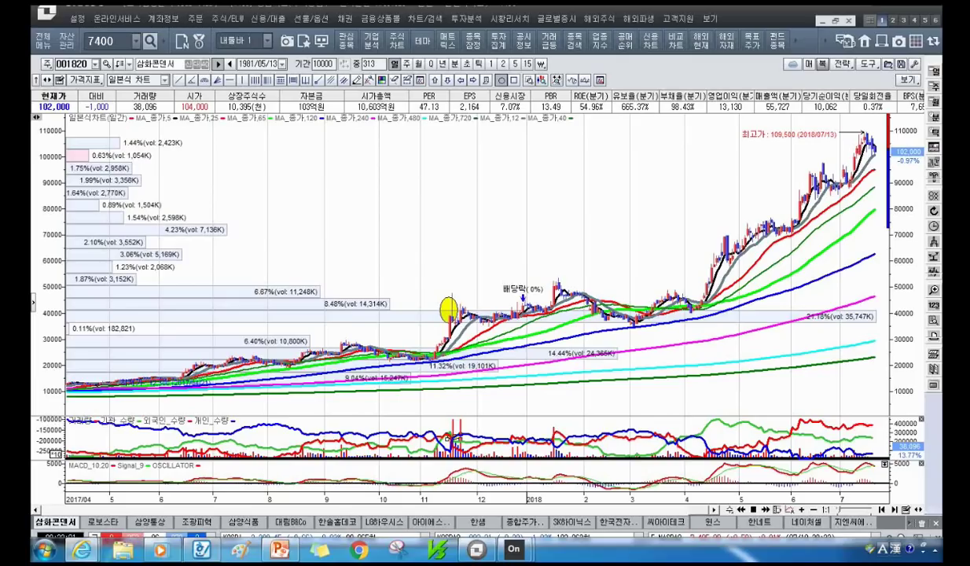
# Load the 피엔티 chart and mark the August 2017 pullback with a small yellow ellipse.
pyautogui.click(72, 65)
pyautogui.press('Hangul')
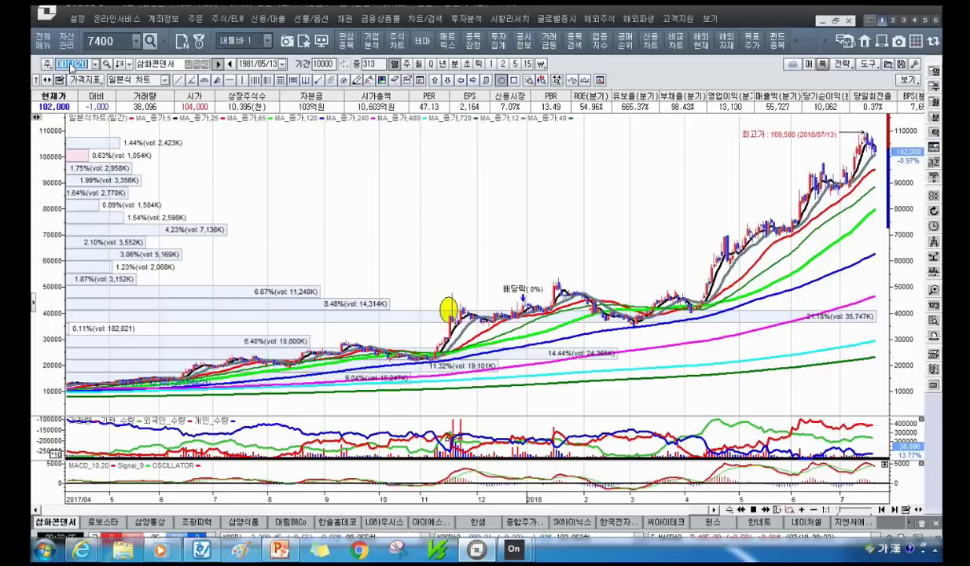
pyautogui.write('피엔엘')
pyautogui.press('Return')
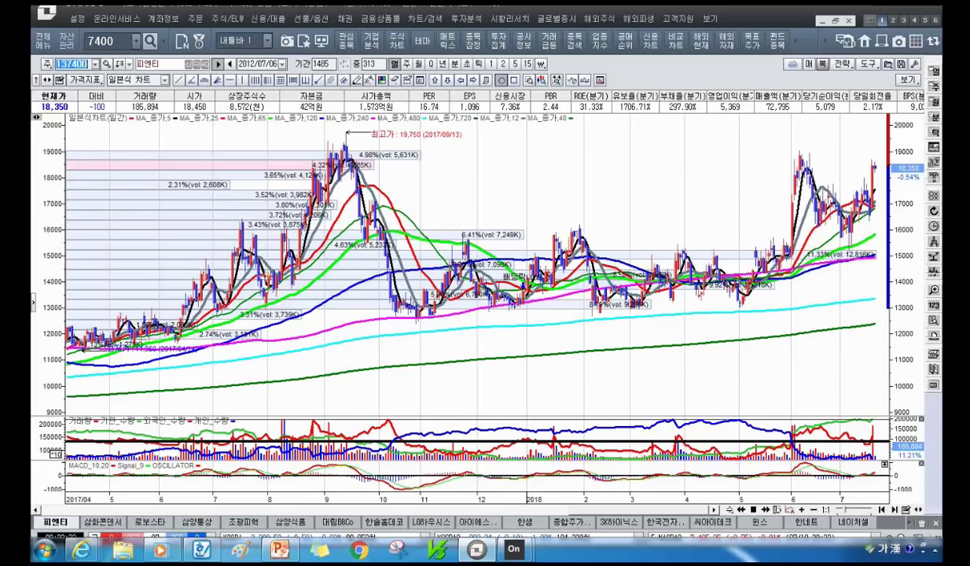
pyautogui.click(285, 288)
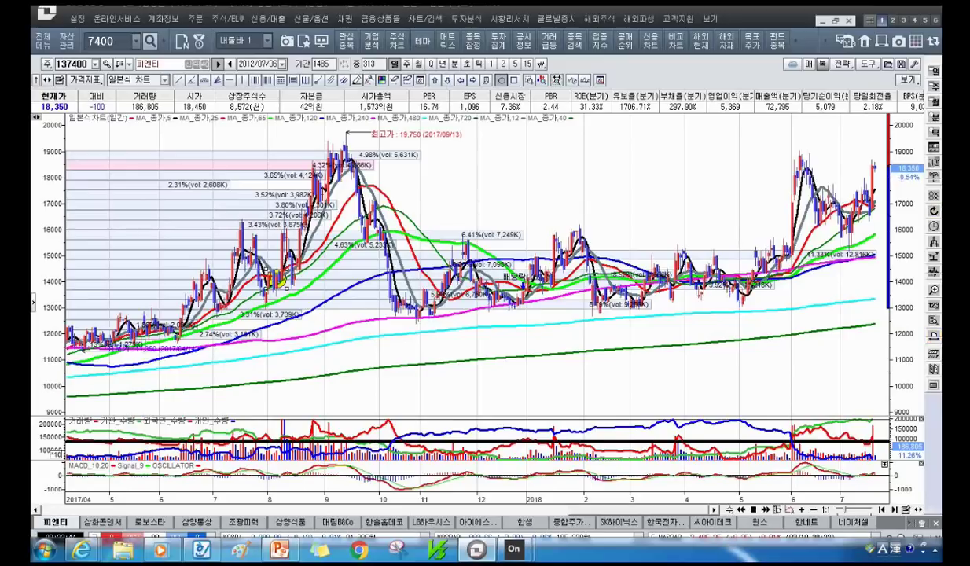
pyautogui.scroll(5, 862, 137)
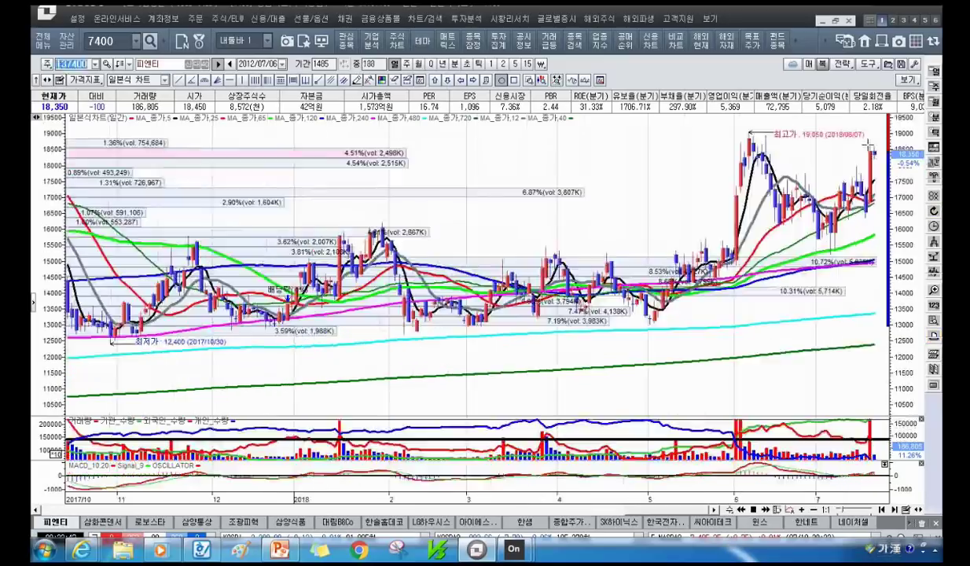
# Review the 피엔티 price trend since 2015 and switch to PowerPoint to show slide 4 on the electric-car theme stocks.
pyautogui.scroll(-10, 862, 137)
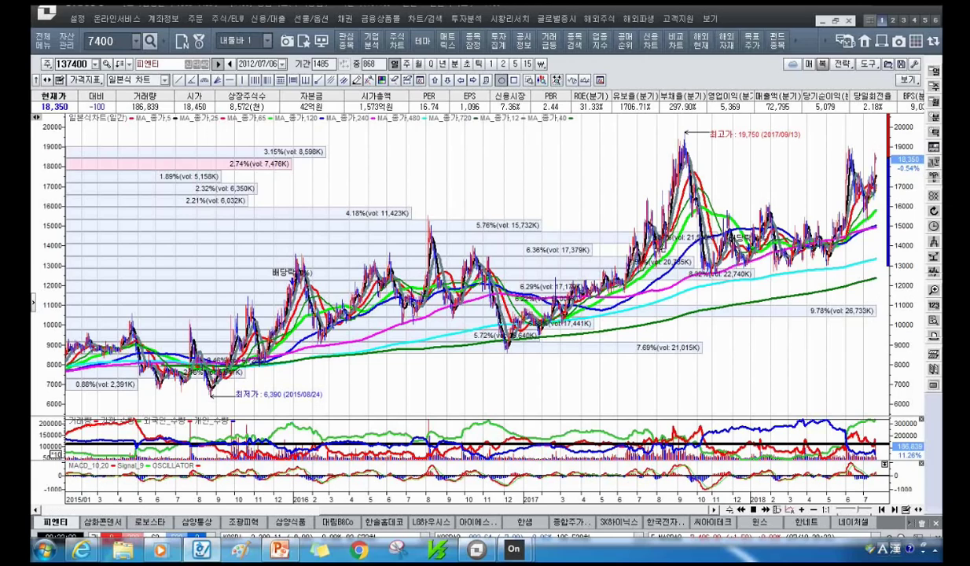
pyautogui.click(289, 553)
pyautogui.click(105, 429)
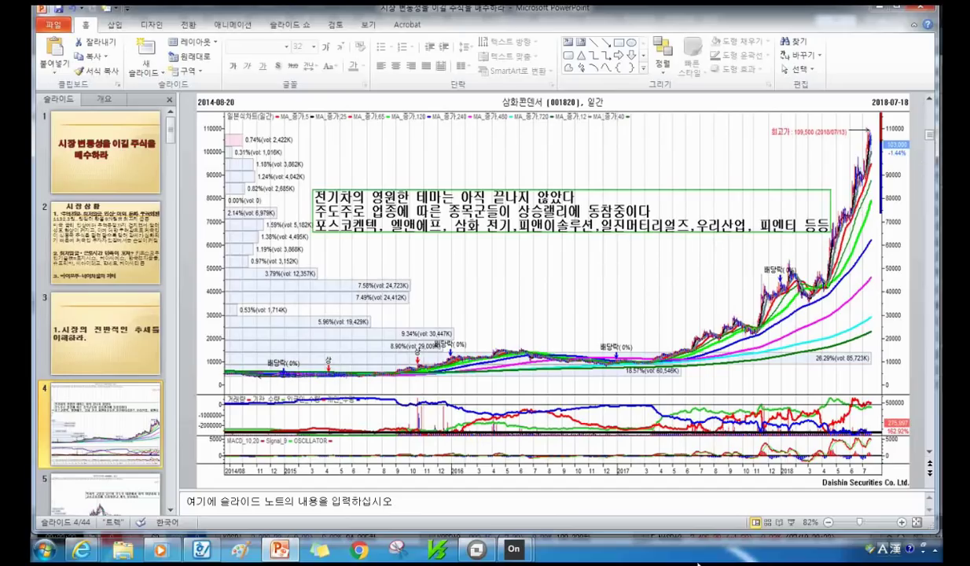
# Switch back to the trading program, load the 에코프로 chart, and mark the early-2017 moving-average crossing and subsequent rise with yellow ellipses.
pyautogui.moveTo(477, 549)
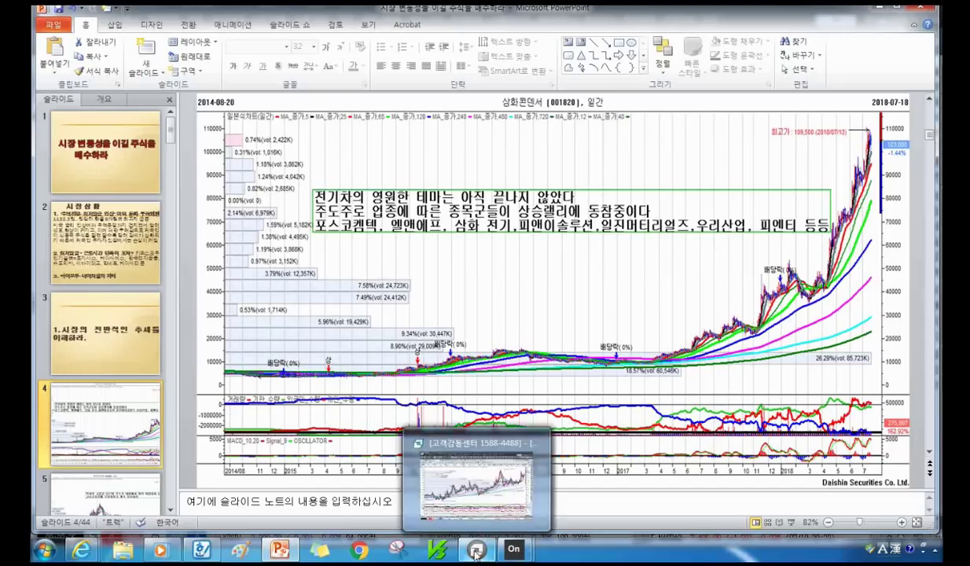
pyautogui.click(481, 500)
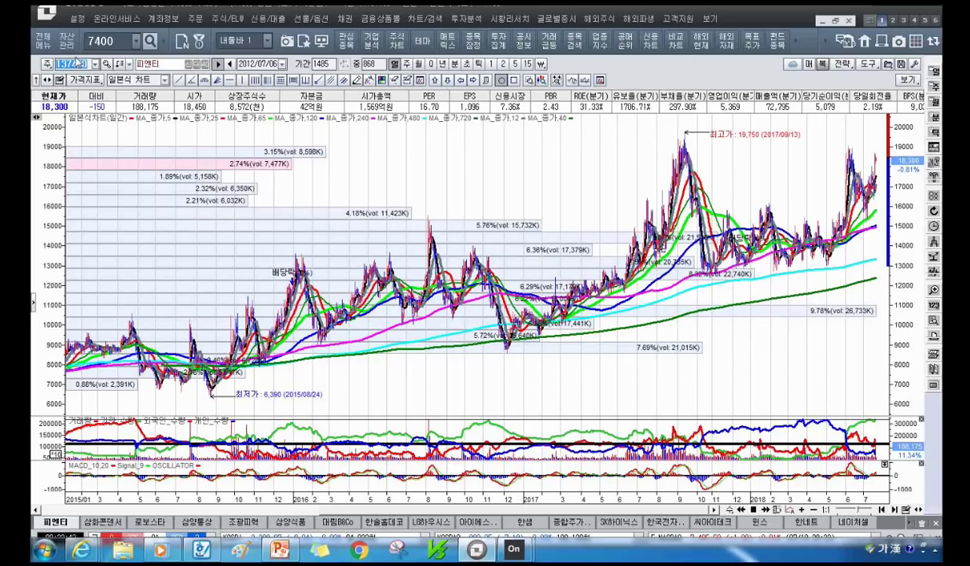
pyautogui.write('에코볼')
pyautogui.press('Return')
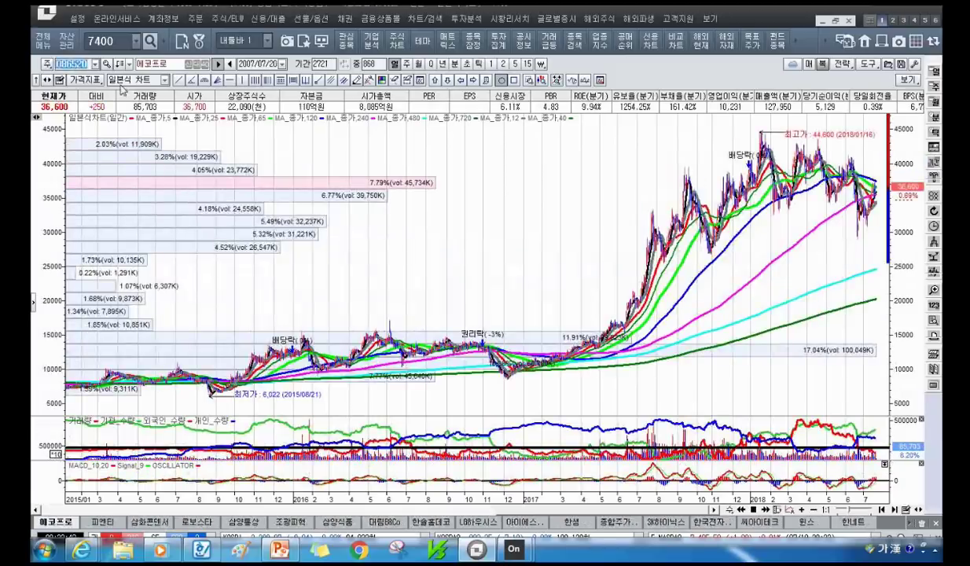
pyautogui.click(566, 340)
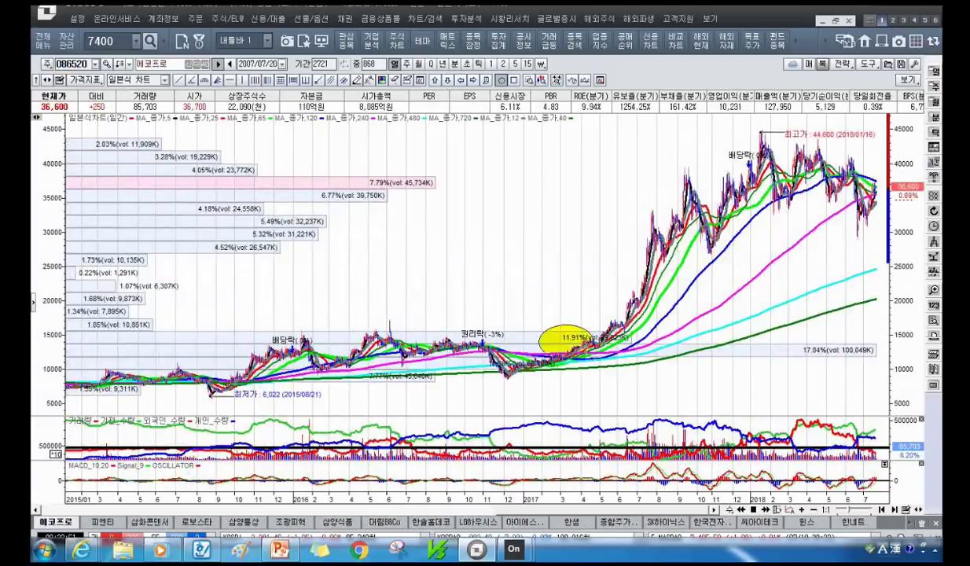
pyautogui.moveTo(585, 191); pyautogui.dragTo(792, 347)
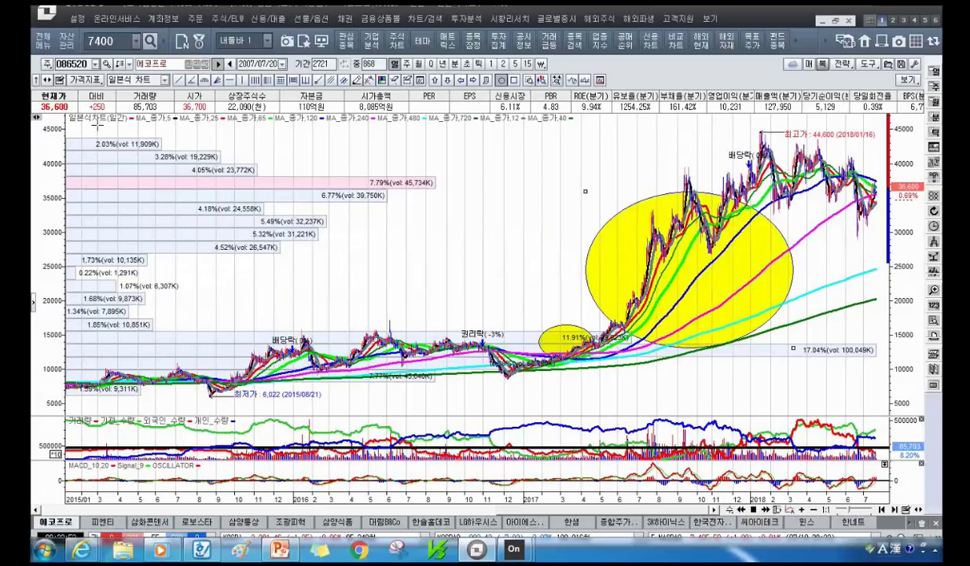
# Load the 일진머티리얼즈 chart (020150) and examine its July 2018 high against the trend since mid-2016.
pyautogui.click(73, 67)
pyautogui.write('020150')
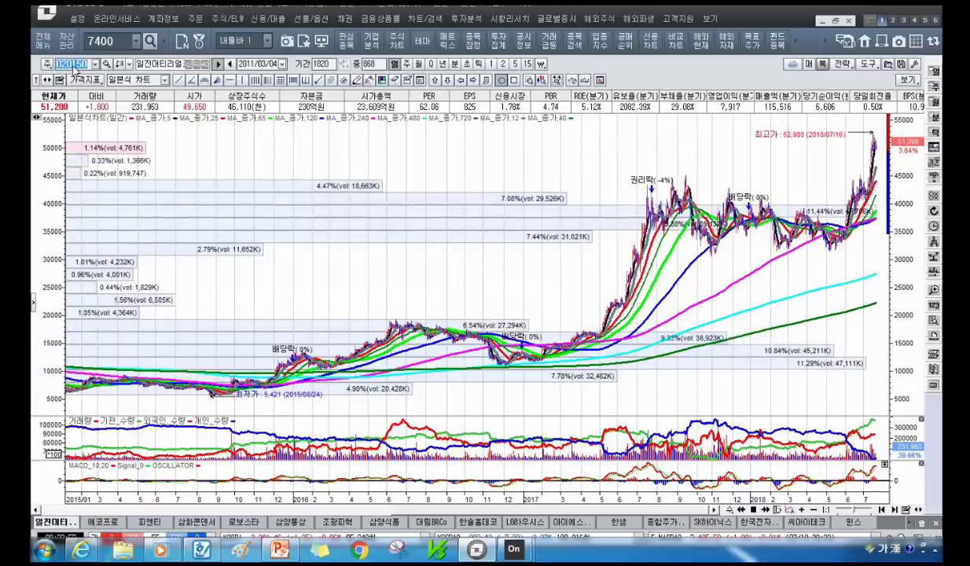
pyautogui.scroll(10, 433, 188)
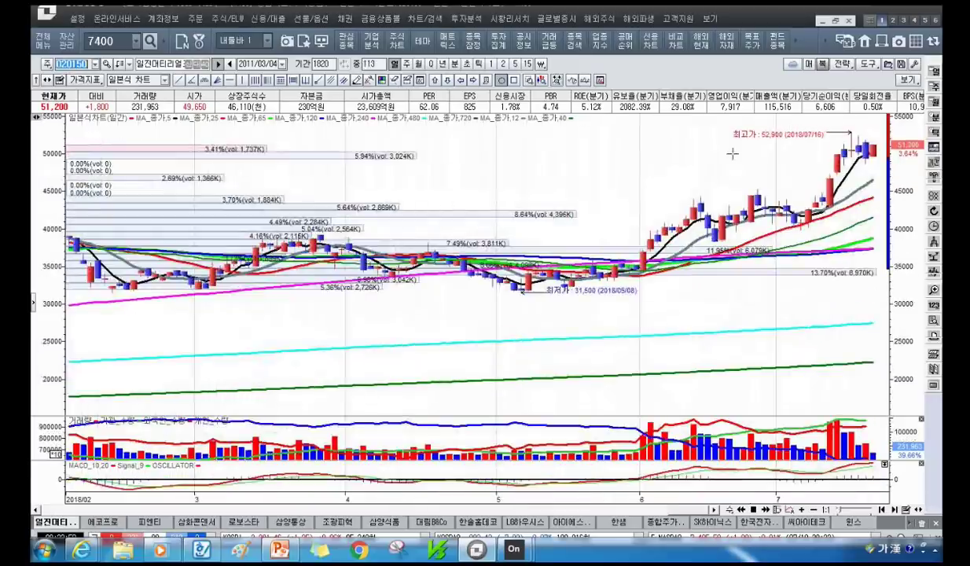
pyautogui.scroll(-5, 734, 155)
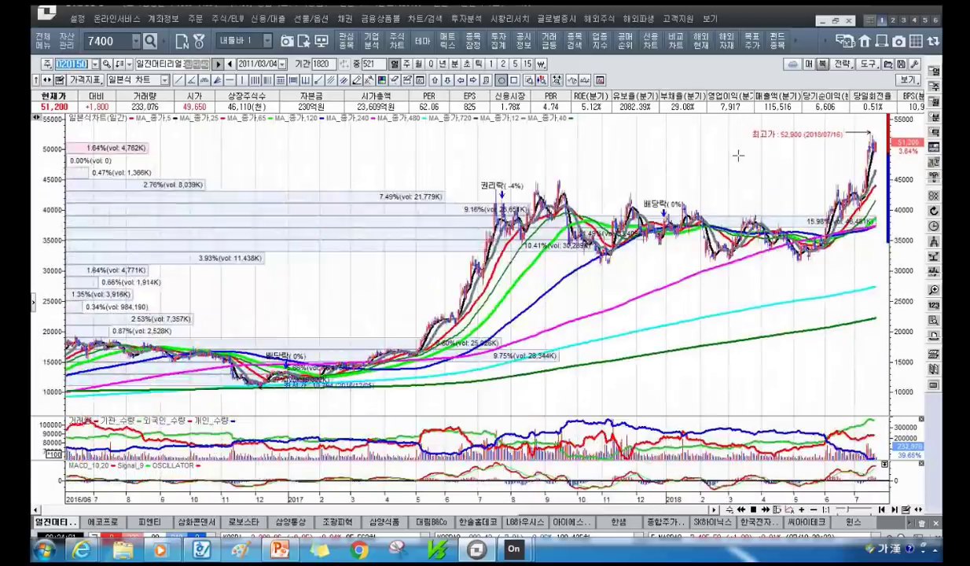
# Mark the 2018 sideways range and the July 2017 to July 2018 support level near 32,000 on 일진머티리얼즈 with flat yellow ellipses.
pyautogui.moveTo(686, 227); pyautogui.dragTo(810, 226)
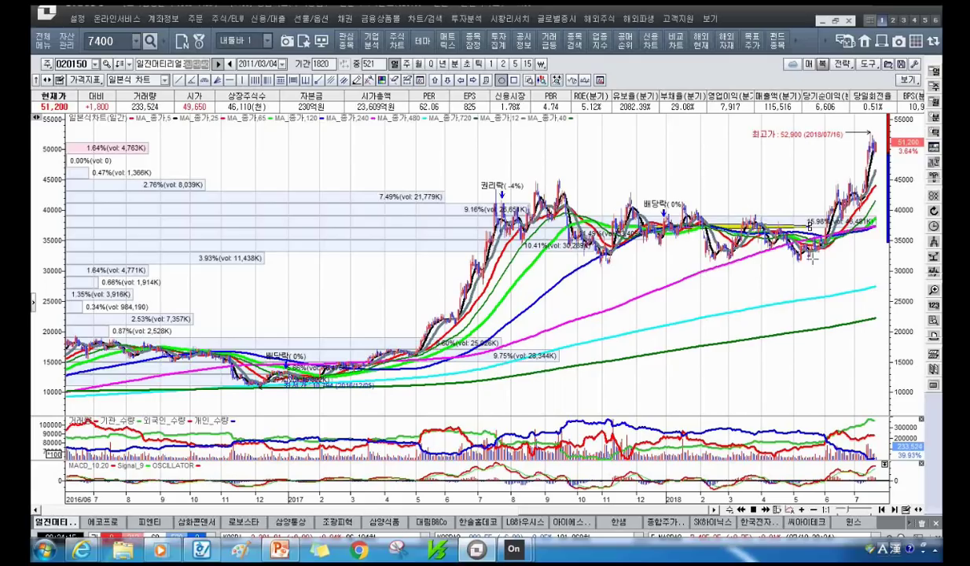
pyautogui.moveTo(810, 226); pyautogui.dragTo(805, 253)
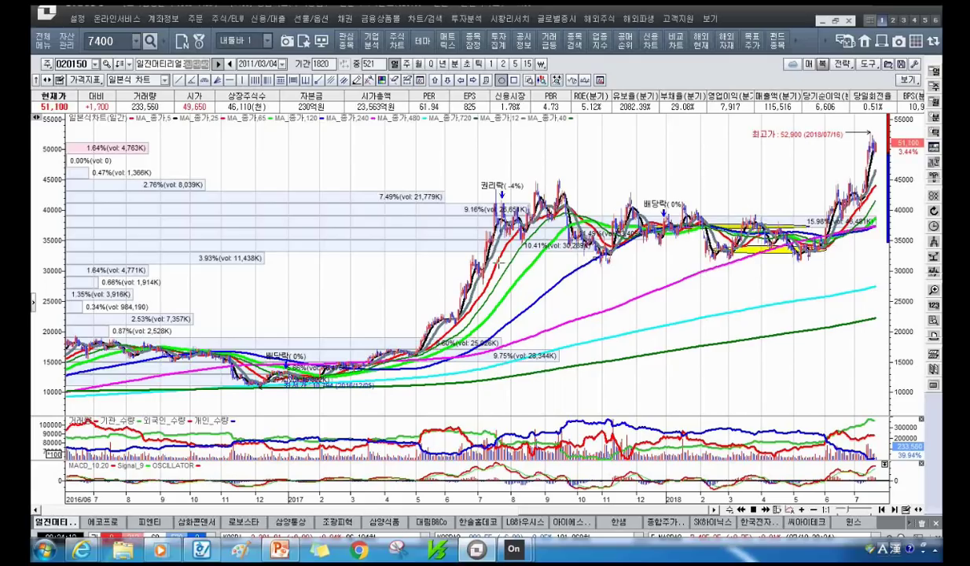
pyautogui.moveTo(480, 253); pyautogui.dragTo(876, 259)
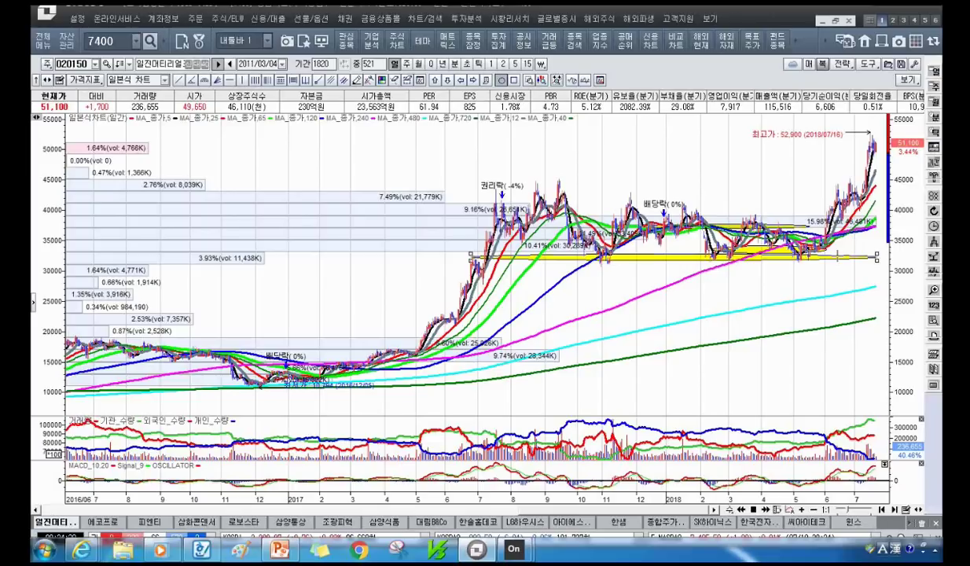
pyautogui.scroll(5, 769, 279)
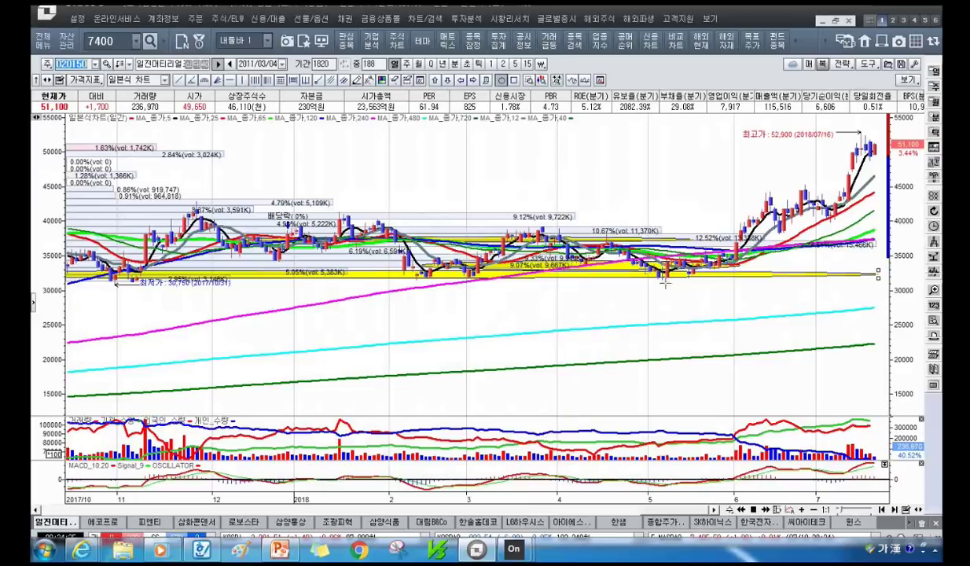
pyautogui.scroll(-3, 798, 266)
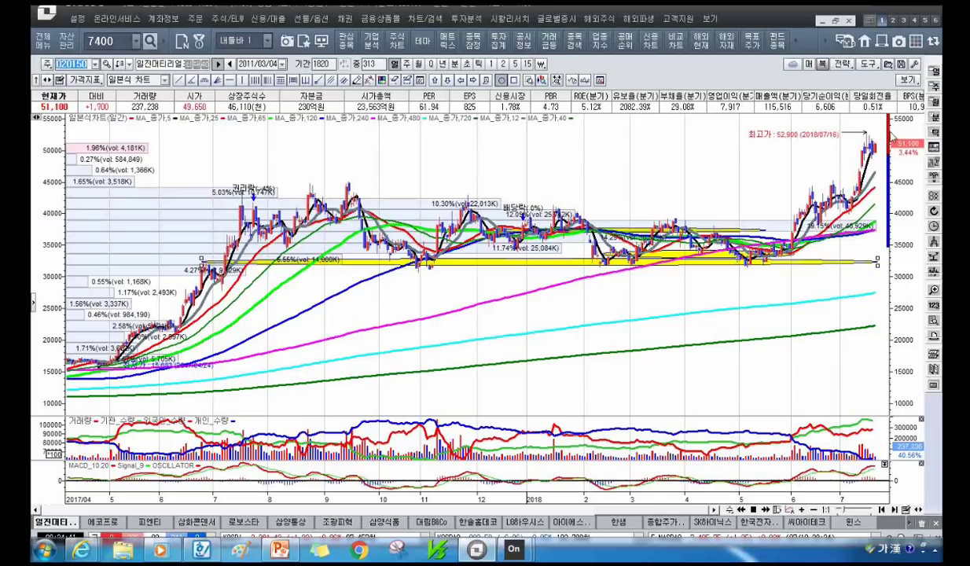
pyautogui.scroll(4, 891, 136)
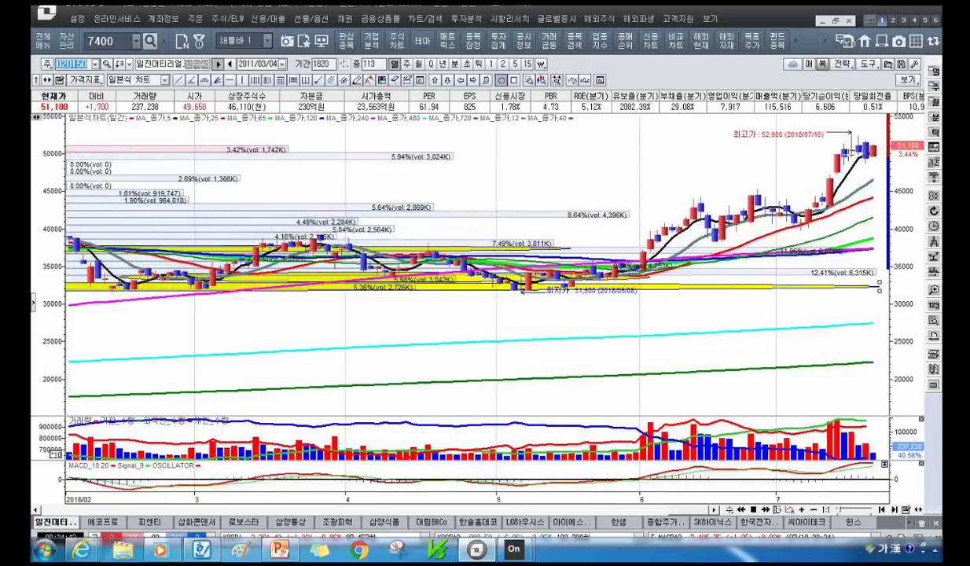
# Load the 엘앤에프, 포스코켐텍 and 삼화전기 charts one after another.
pyautogui.write('엘앤에프')
pyautogui.press('Return')
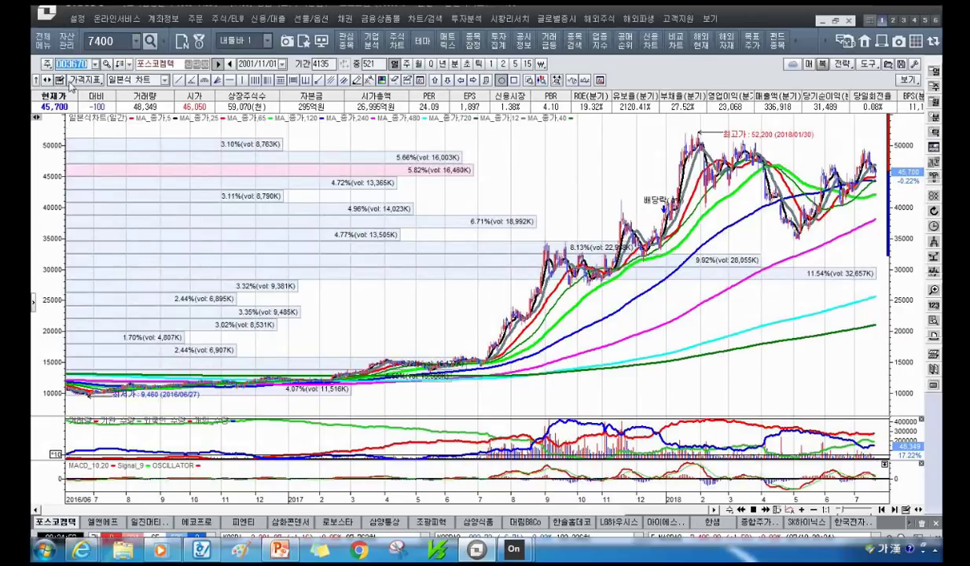
pyautogui.write('삼화전기')
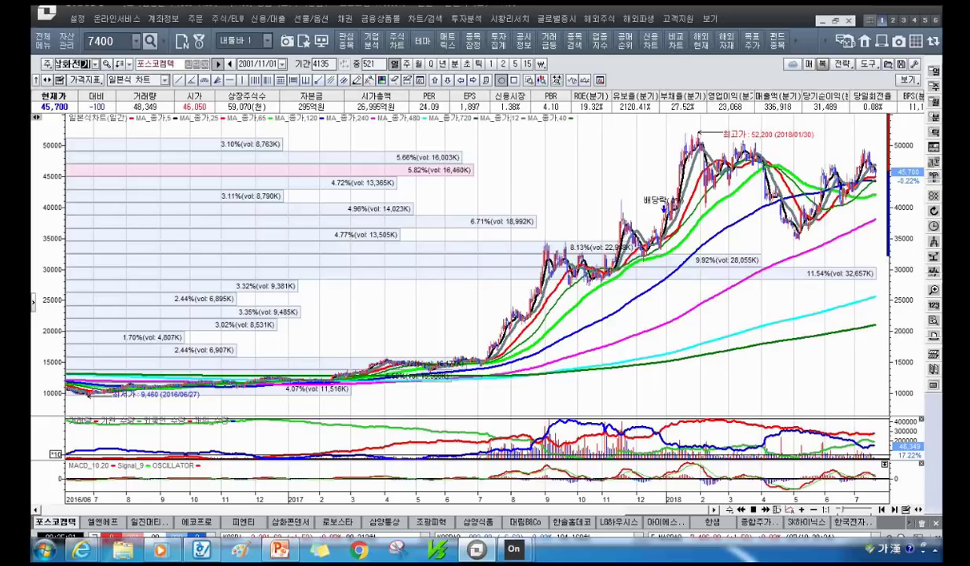
pyautogui.press('Return')
# Load the 삼화콘덴서 chart and review its long-term rise with the electric-car theme note across several time spans.
pyautogui.write('삼화콘')
pyautogui.press('Return')
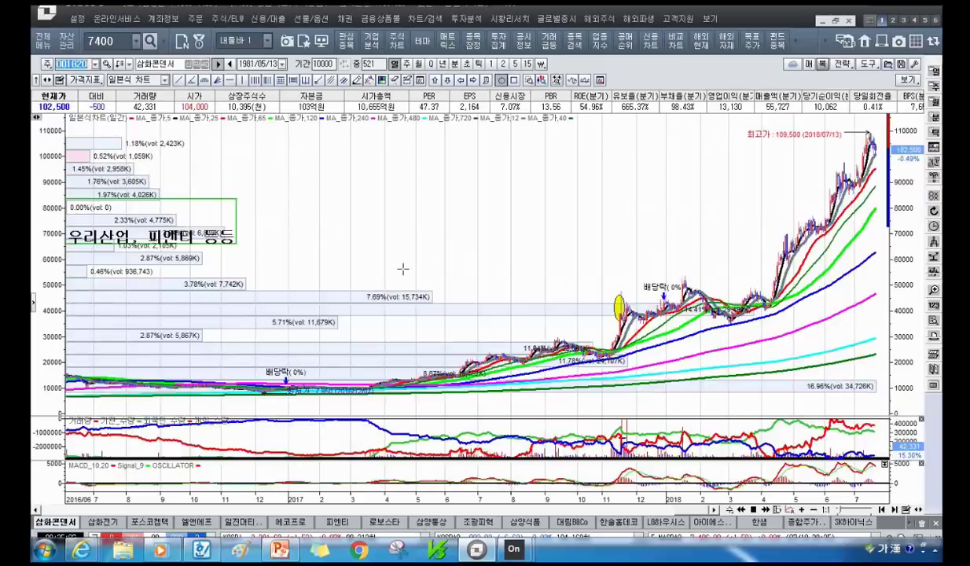
pyautogui.scroll(-5, 671, 160)
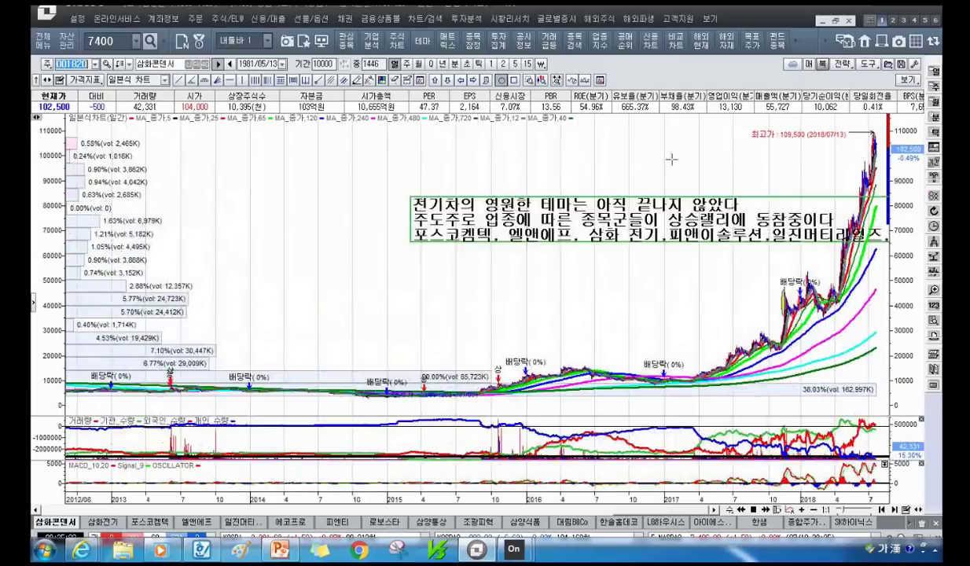
pyautogui.scroll(3, 671, 159)
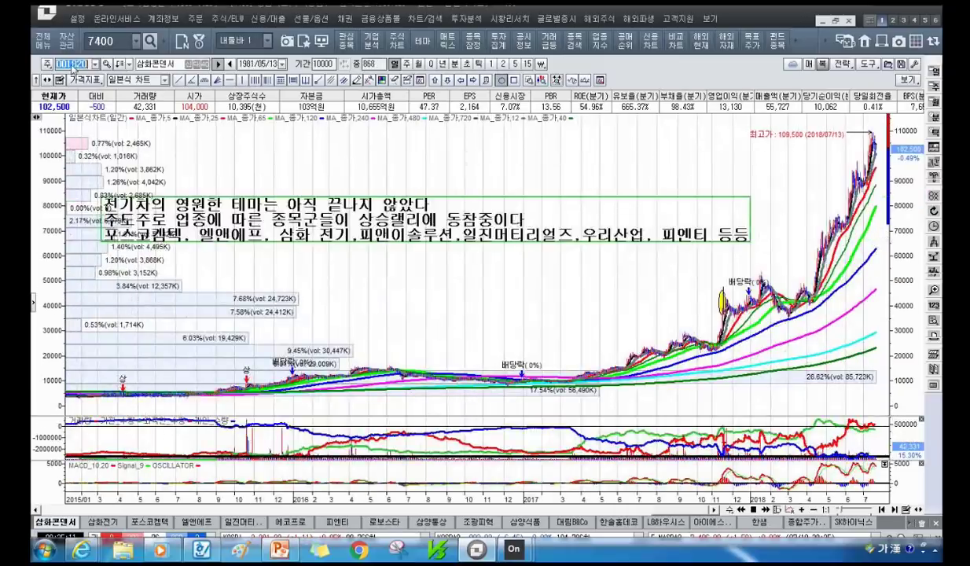
# Load the 상아프론테크 chart, followed by 삼성전기, and review the 삼성전기 long-term uptrend back to 2015.
pyautogui.write('삼이')
pyautogui.press('Return')
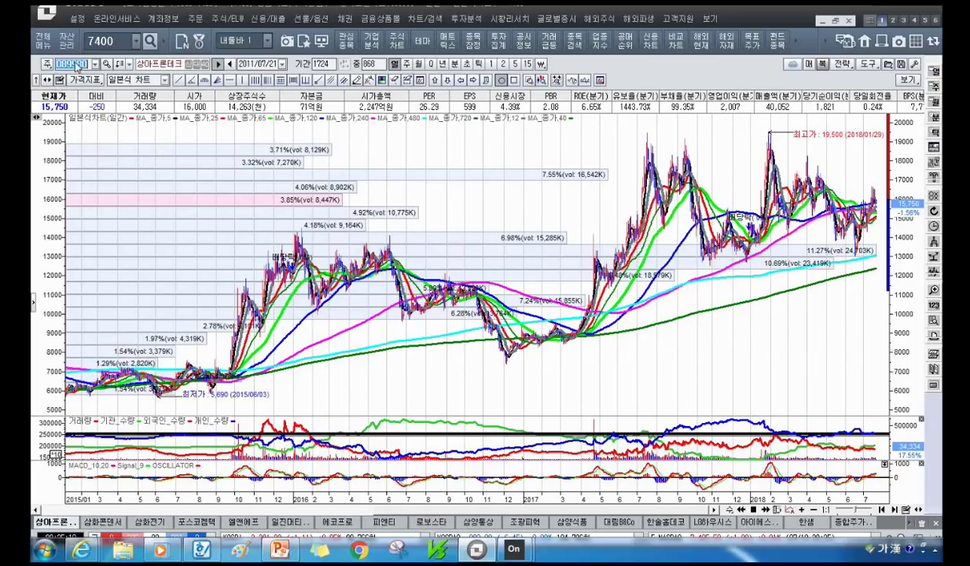
pyautogui.write('삼성전기')
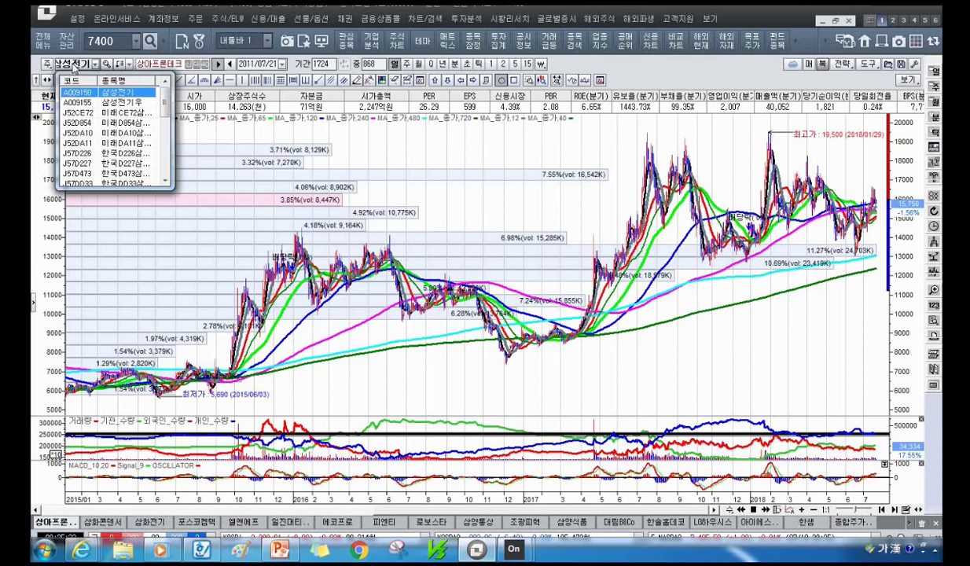
pyautogui.click(104, 93)
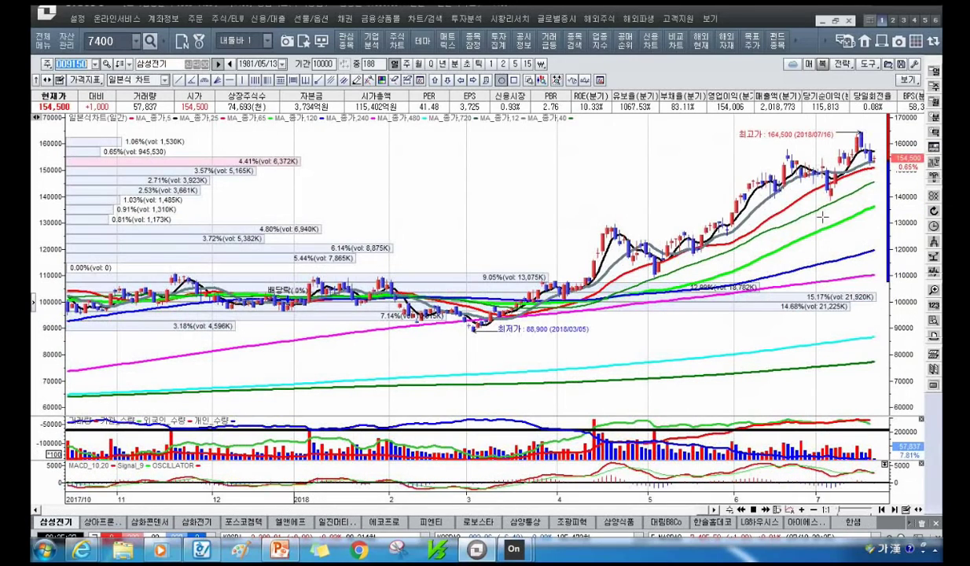
pyautogui.scroll(-3, 841, 196)
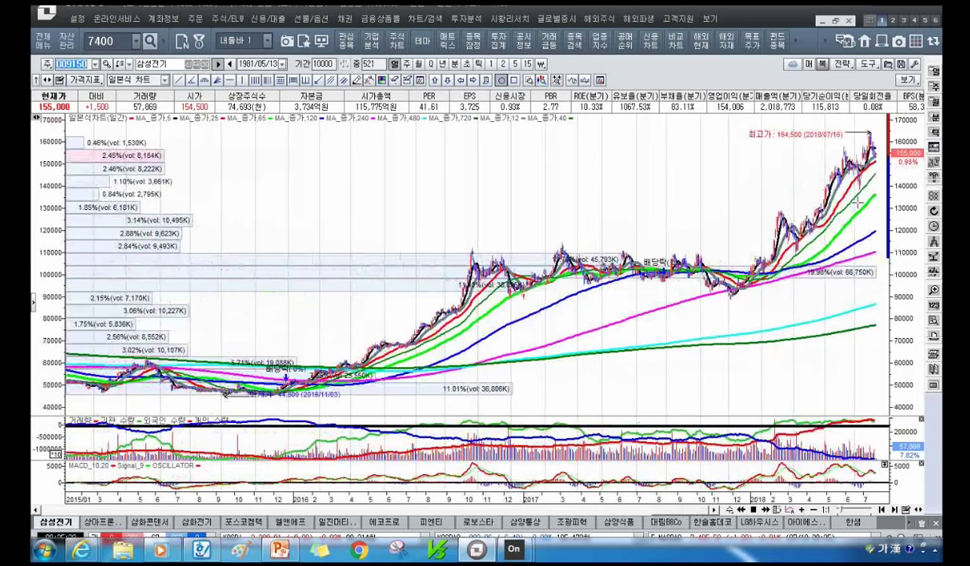
pyautogui.scroll(-3, 857, 203)
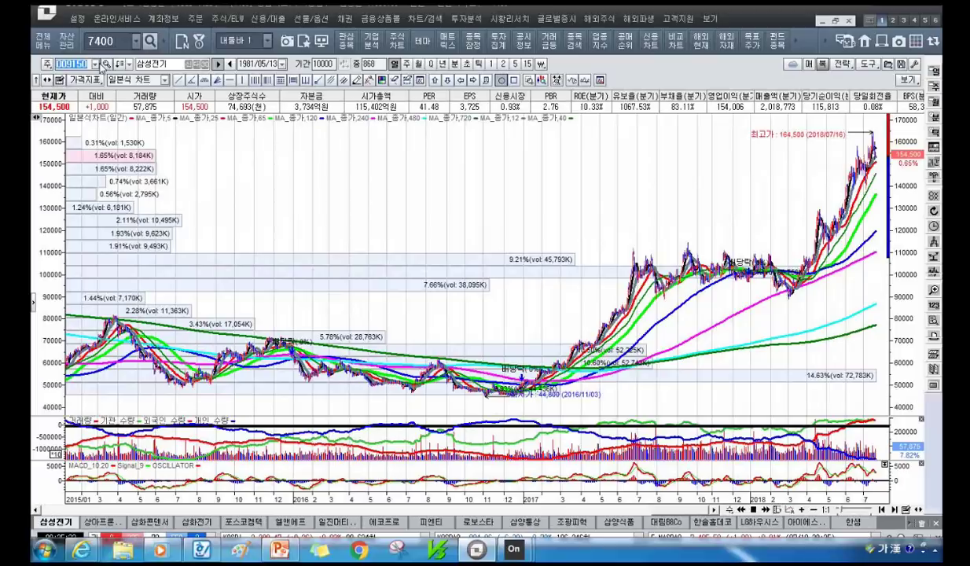
# Load the 삼성SDI chart and mark the November 2017 peak and the correction through spring 2018 with yellow ellipses.
pyautogui.click(73, 67)
pyautogui.write('삼성')
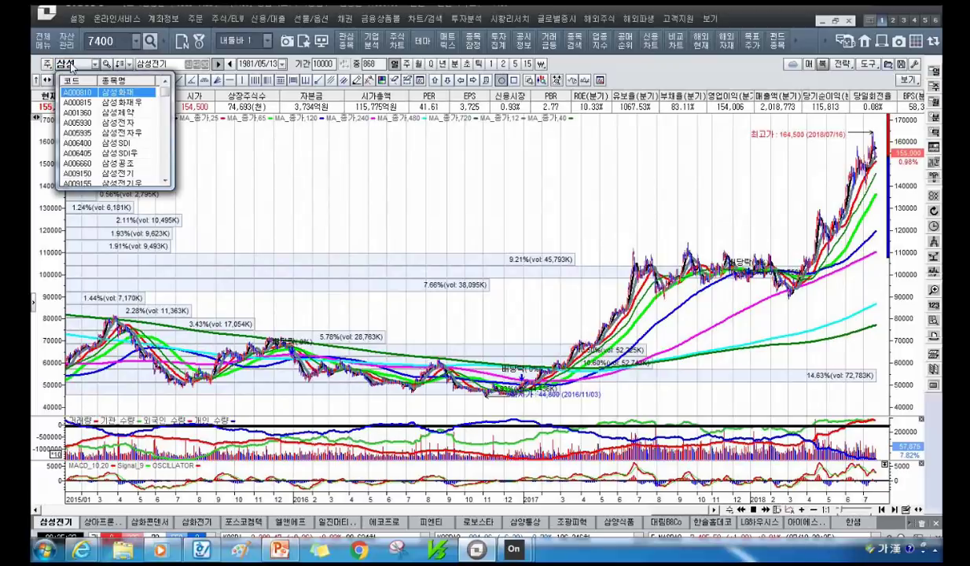
pyautogui.click(118, 143)
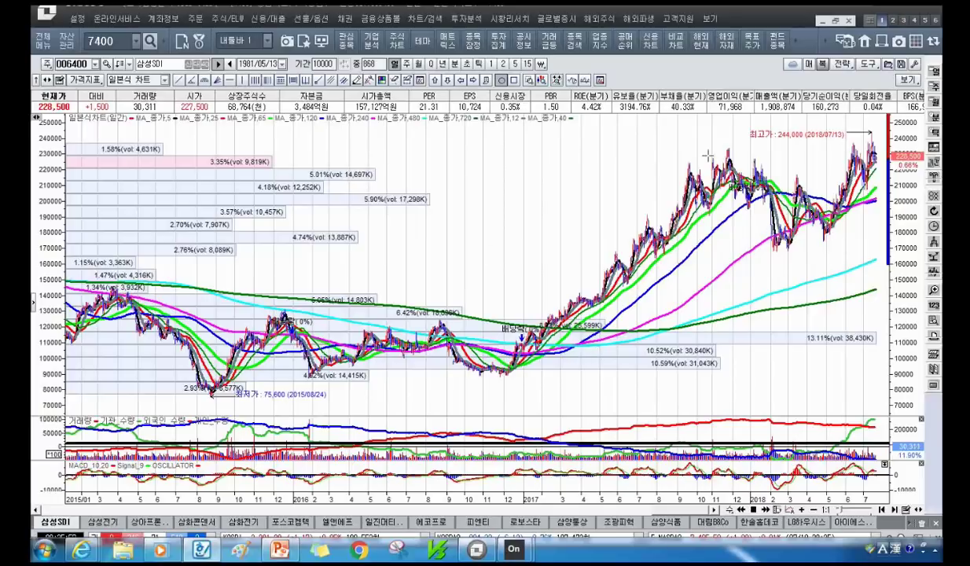
pyautogui.moveTo(683, 142); pyautogui.dragTo(853, 248)
pyautogui.scroll(3, 836, 261)
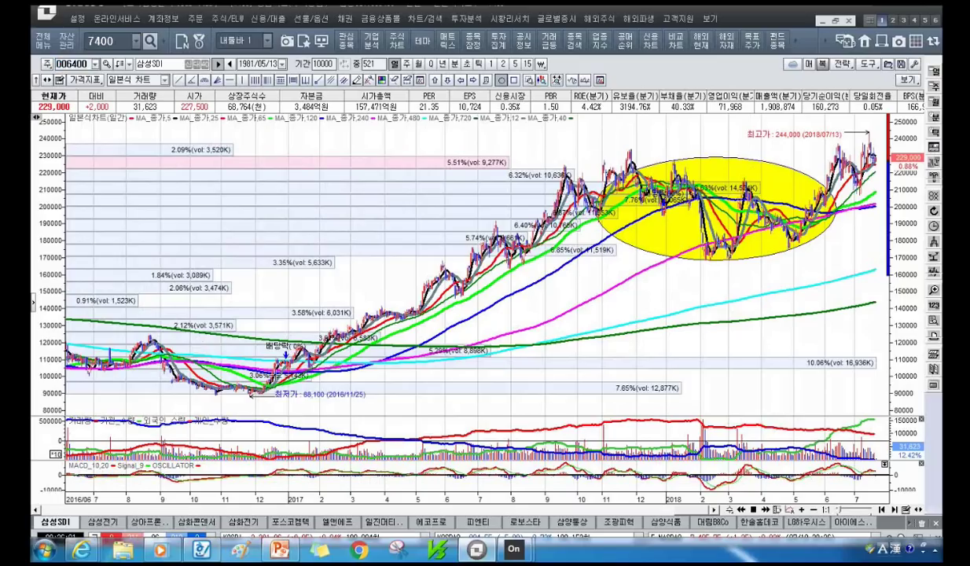
pyautogui.moveTo(604, 146); pyautogui.dragTo(629, 152)
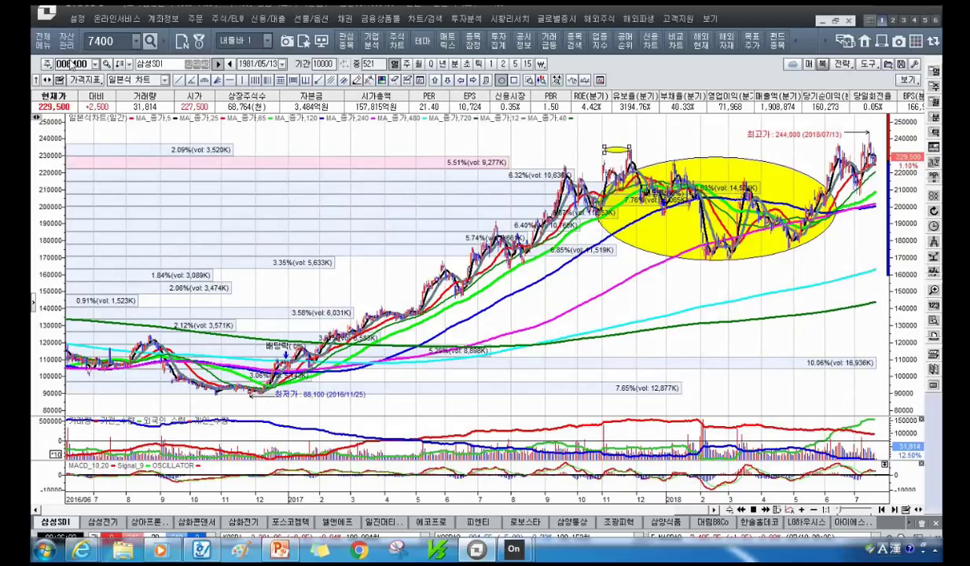
# Reload the 삼화콘덴서 chart from the recently viewed stocks and review its price trend since 2015.
pyautogui.click(95, 64)
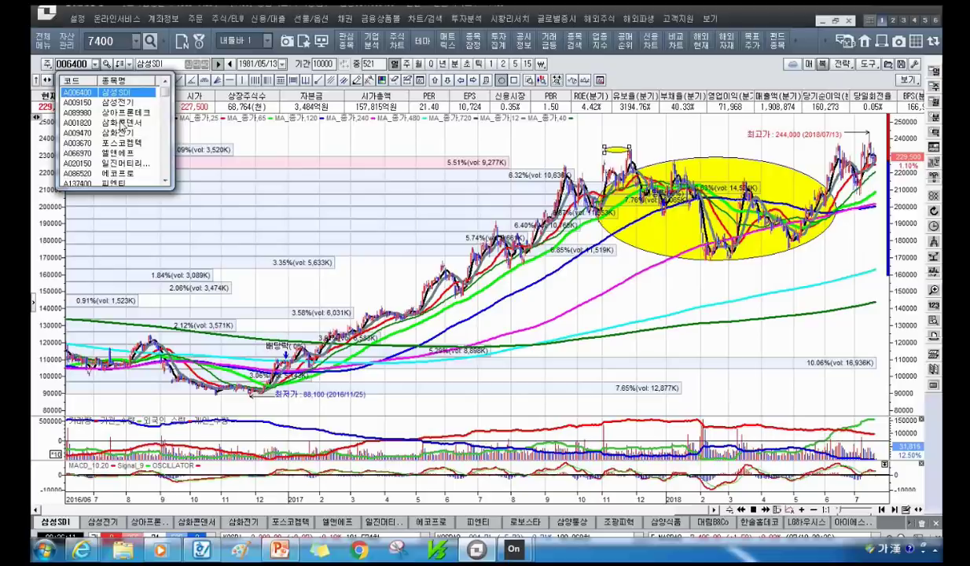
pyautogui.click(120, 123)
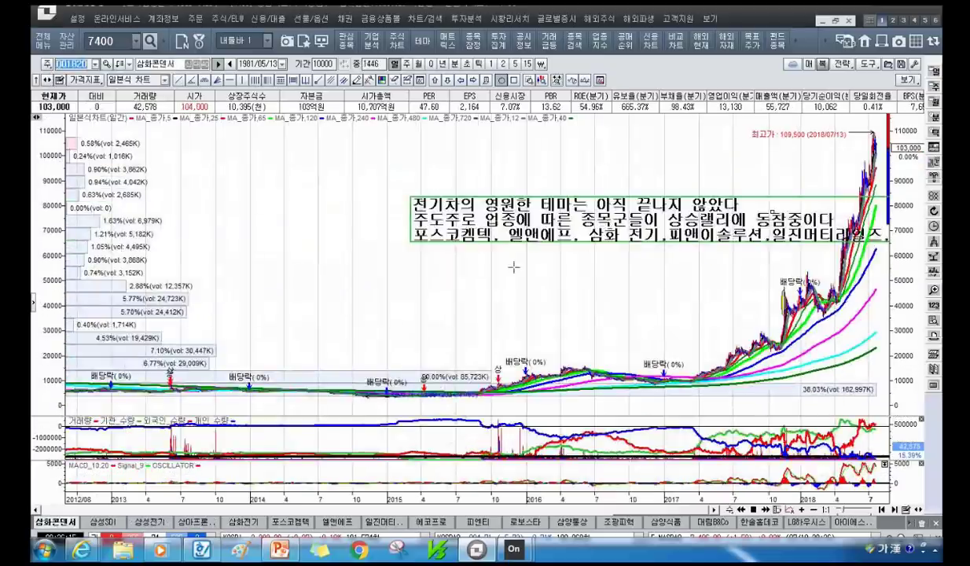
pyautogui.scroll(5, 513, 267)
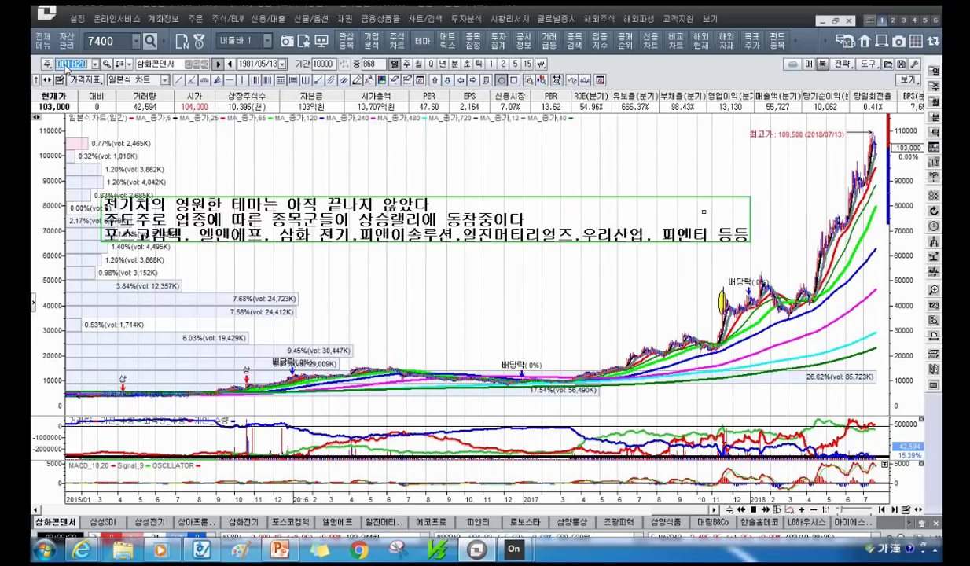
# Load the 대주전자재료 chart and review its rise from the highlighted early-2017 moving-average convergence to July 2018.
pyautogui.write('대충전자재료')
pyautogui.press('Return')
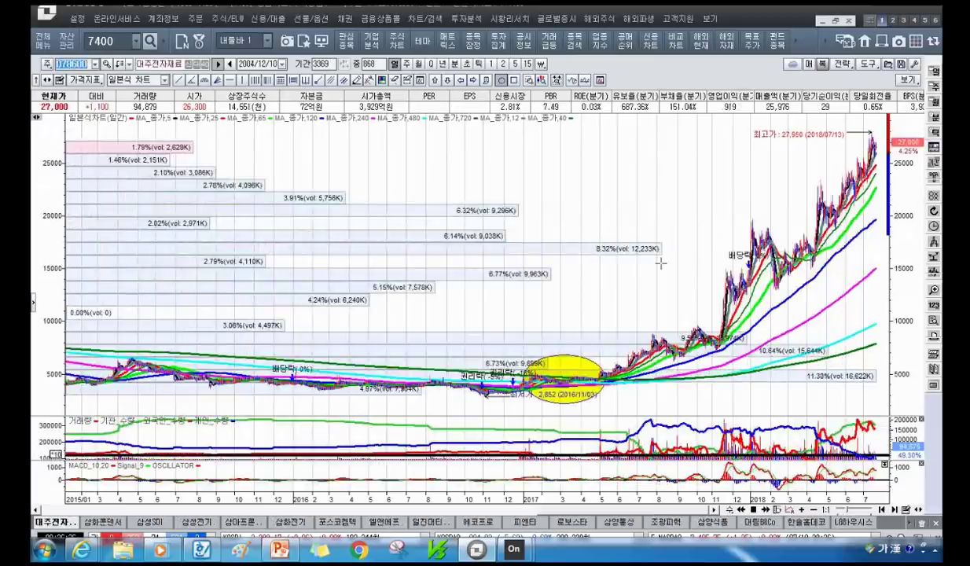
pyautogui.scroll(3, 660, 264)
pyautogui.scroll(-2, 446, 341)
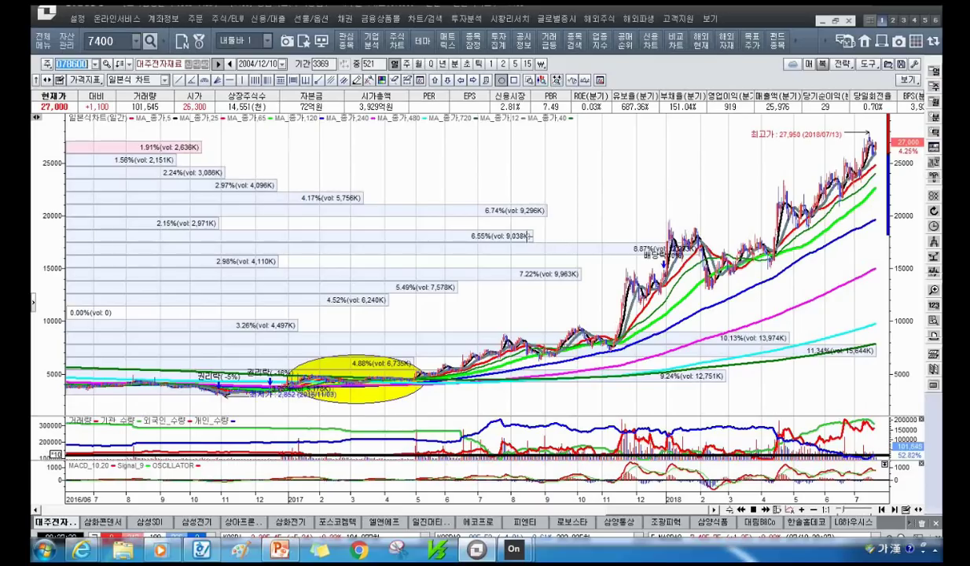
# Reload the 삼화콘덴서 chart from the recently viewed stocks and mark the November 2017 peak and its volume spike with yellow ellipses.
pyautogui.click(96, 64)
pyautogui.click(96, 64)
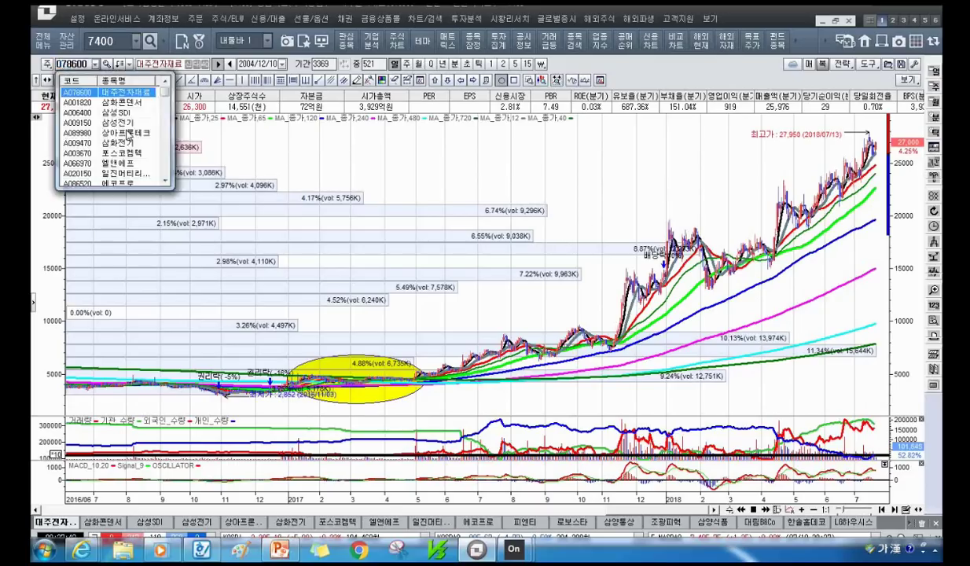
pyautogui.click(118, 108)
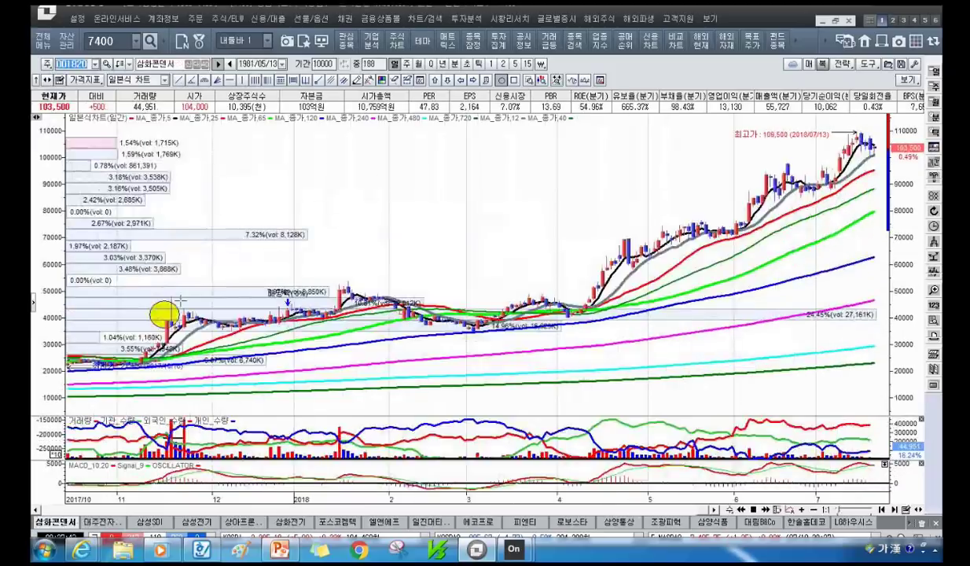
pyautogui.scroll(-3, 515, 264)
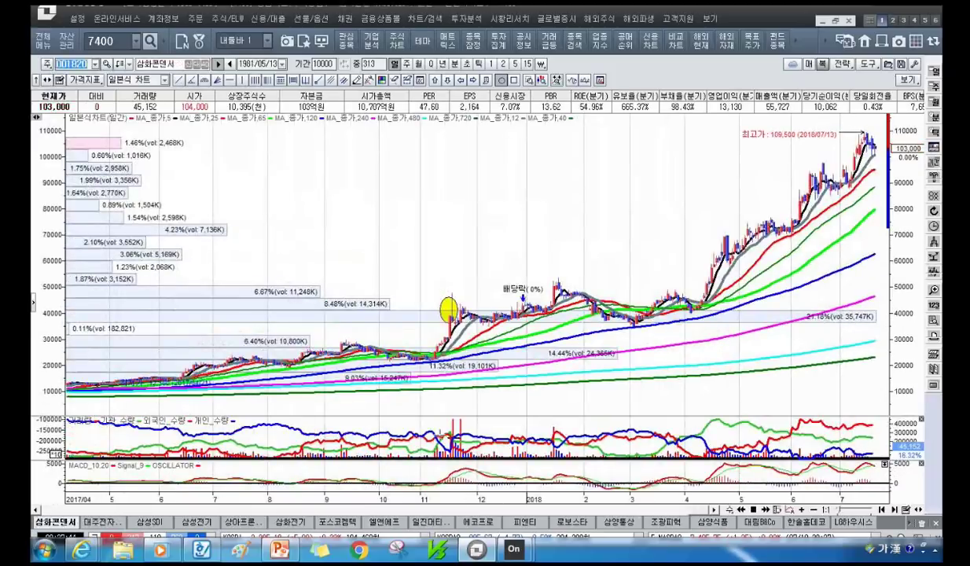
pyautogui.click(675, 511)
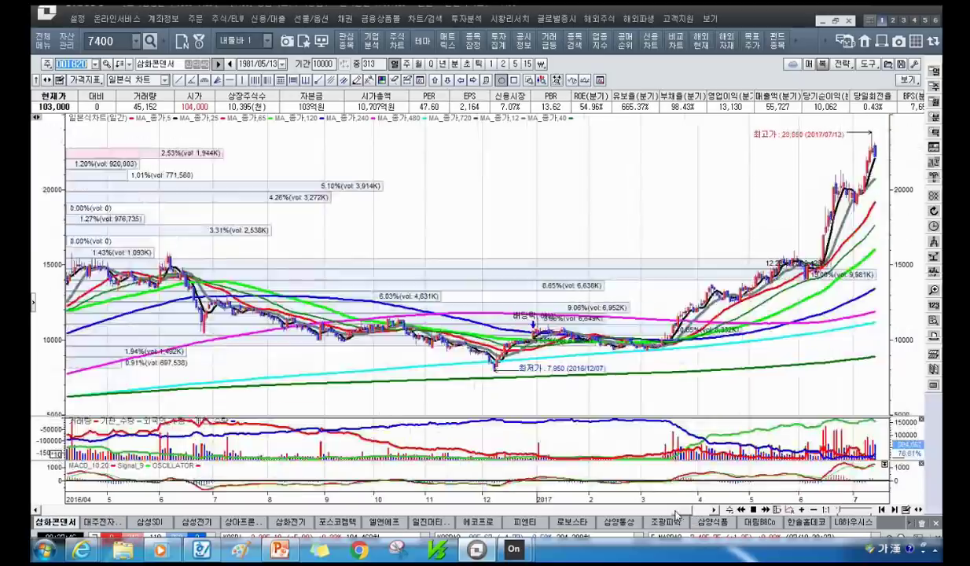
pyautogui.scroll(5, 675, 514)
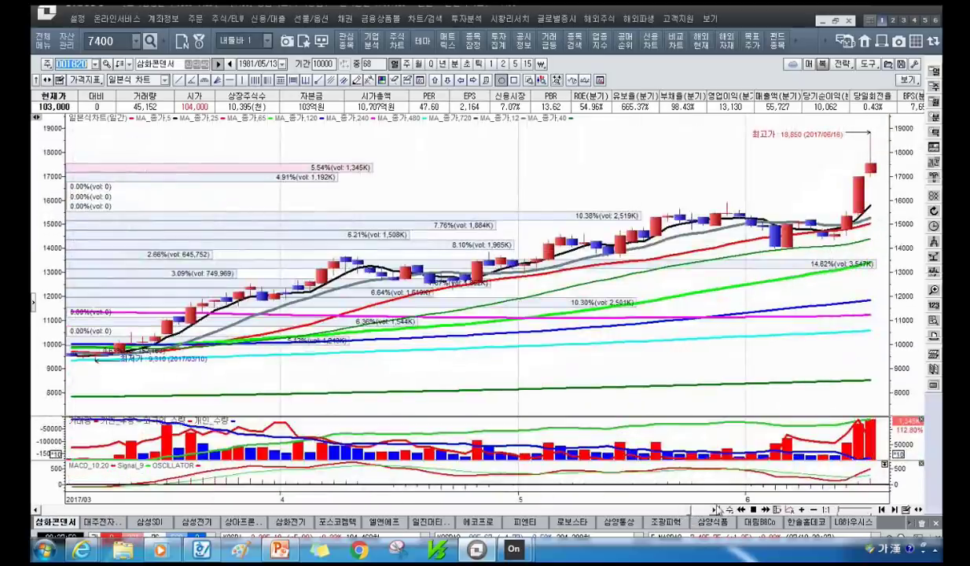
pyautogui.click(715, 509)
pyautogui.moveTo(715, 509); pyautogui.dragTo(714, 510)
pyautogui.moveTo(865, 143); pyautogui.dragTo(733, 168)
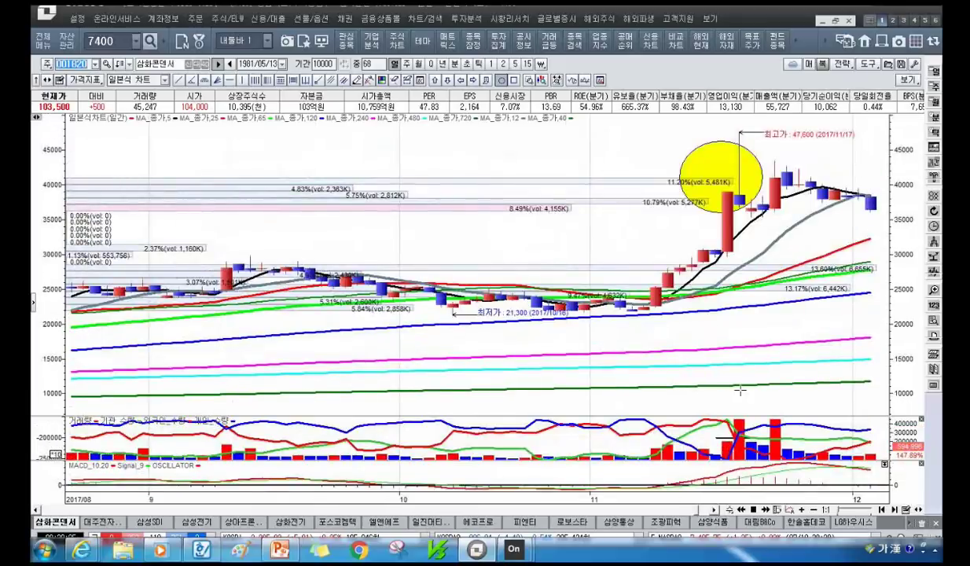
pyautogui.moveTo(727, 419); pyautogui.dragTo(762, 442)
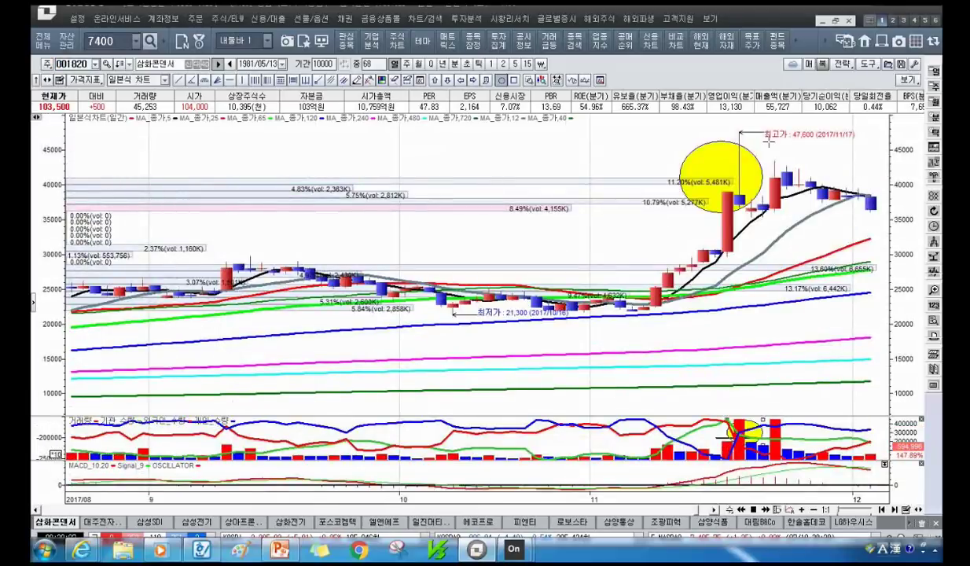
pyautogui.moveTo(728, 143); pyautogui.dragTo(787, 144)
# Run a 주가차트 구간분석 range analysis on the 삼화콘덴서 chart from 2015/08/25 to 2017/11/24.
pyautogui.scroll(-3, 582, 355)
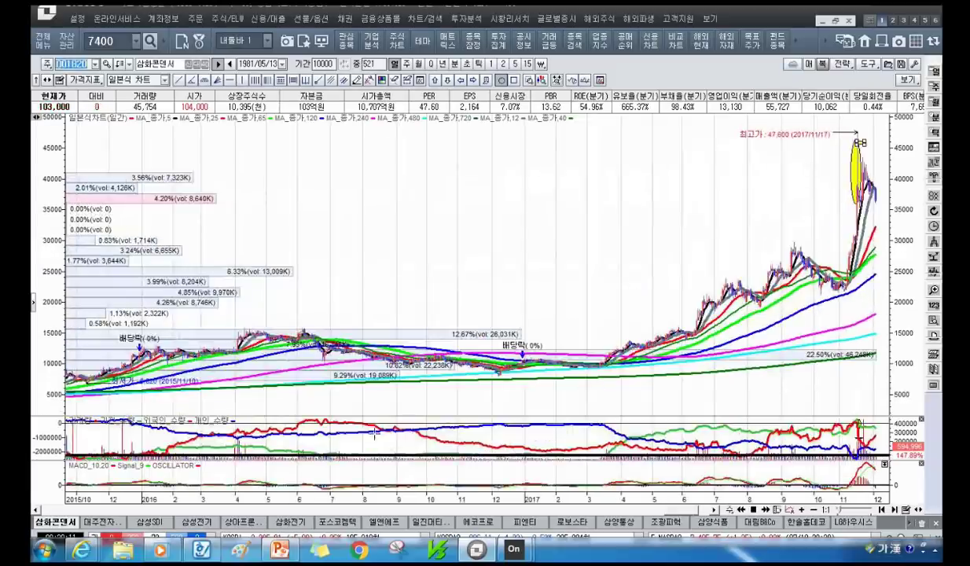
pyautogui.scroll(-3, 205, 417)
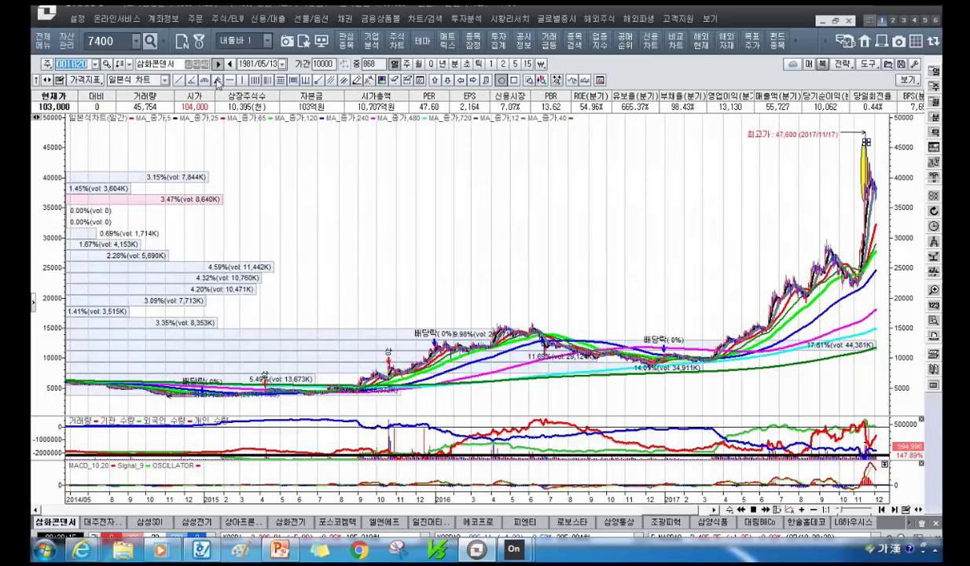
pyautogui.click(292, 80)
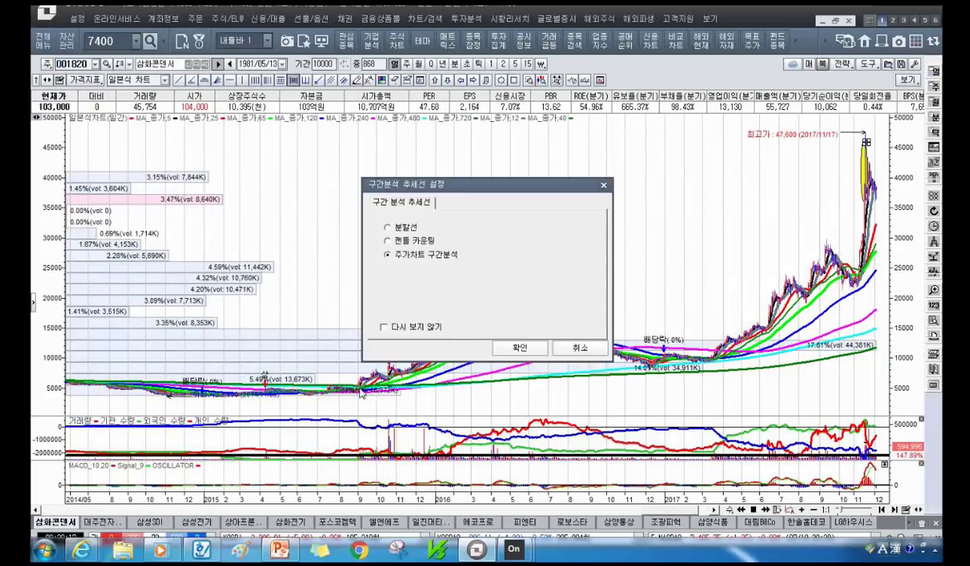
pyautogui.click(519, 347)
pyautogui.moveTo(528, 308); pyautogui.dragTo(872, 163)
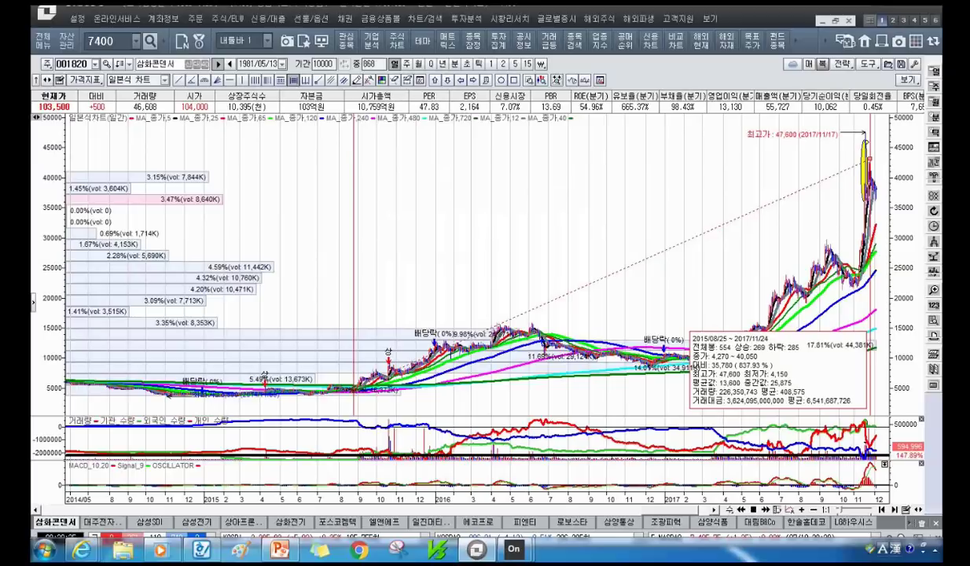
# Add a second range analysis on the 삼화콘덴서 chart from 2017/11/24 to 2018/07/18.
pyautogui.moveTo(650, 507); pyautogui.dragTo(694, 513)
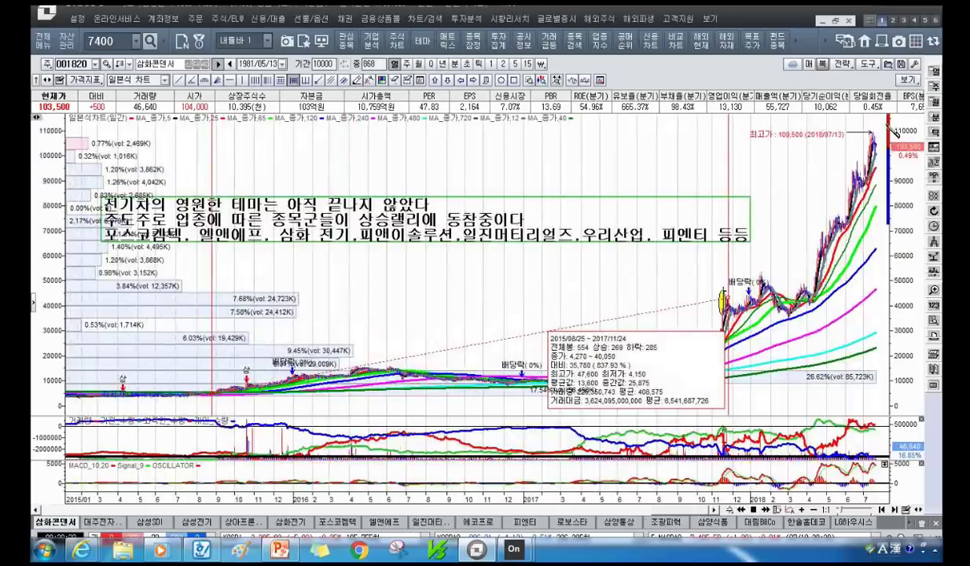
pyautogui.scroll(3, 532, 305)
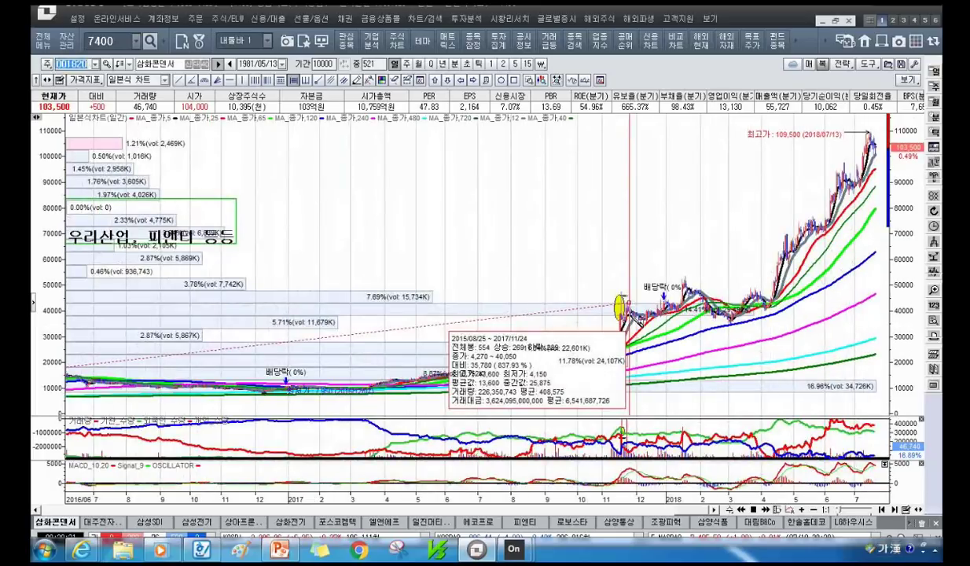
pyautogui.moveTo(625, 305); pyautogui.dragTo(879, 148)
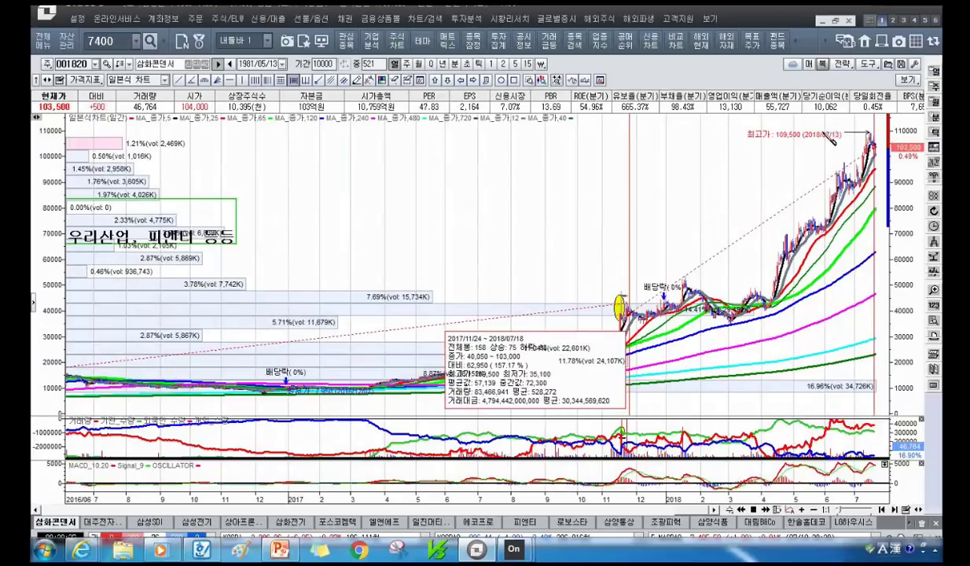
pyautogui.scroll(2, 834, 136)
pyautogui.press('Hangul')
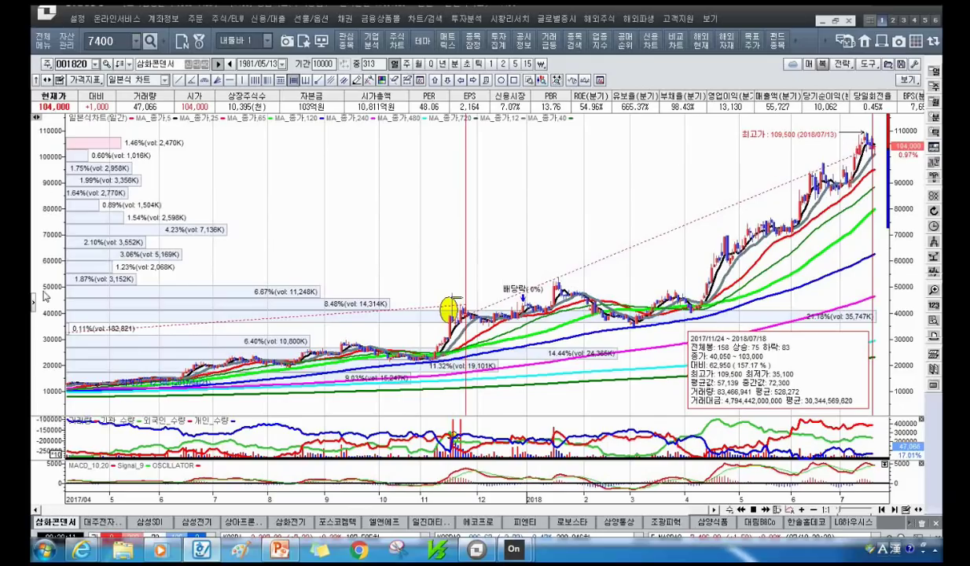
# Load the 로보스타 chart and mark the early-July 2018 low with a yellow ellipse.
pyautogui.click(78, 64)
pyautogui.write('로보스타')
pyautogui.press('Return')
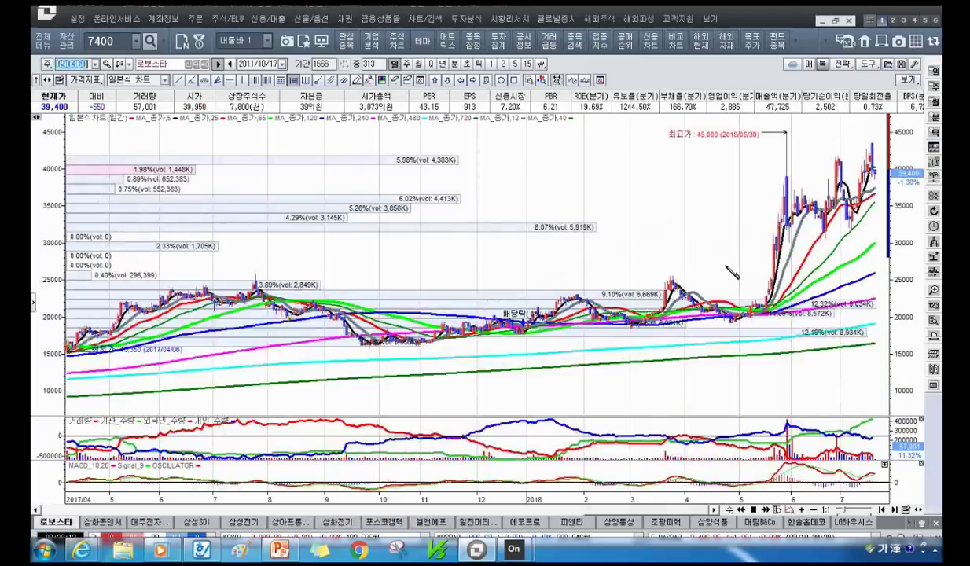
pyautogui.scroll(3, 731, 272)
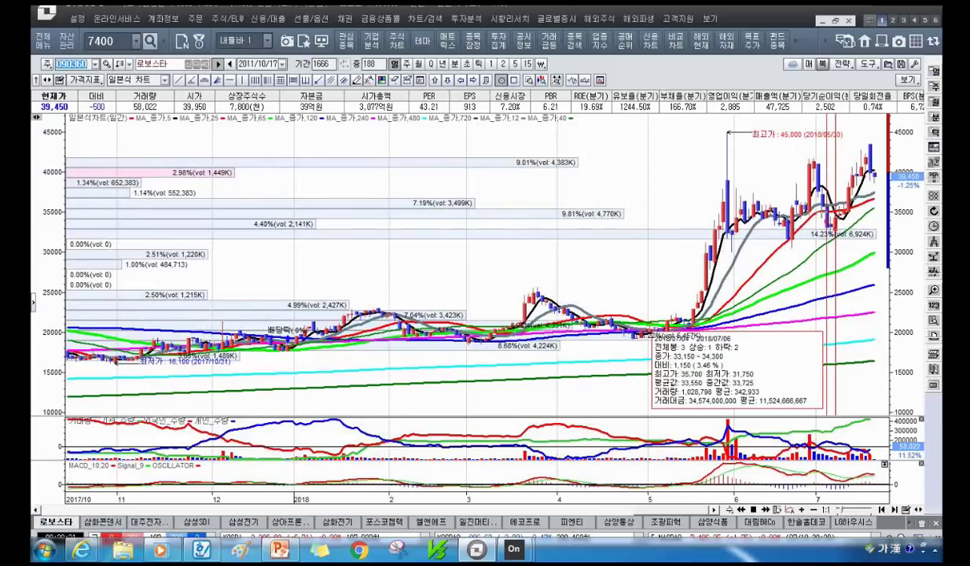
pyautogui.moveTo(827, 209); pyautogui.dragTo(874, 235)
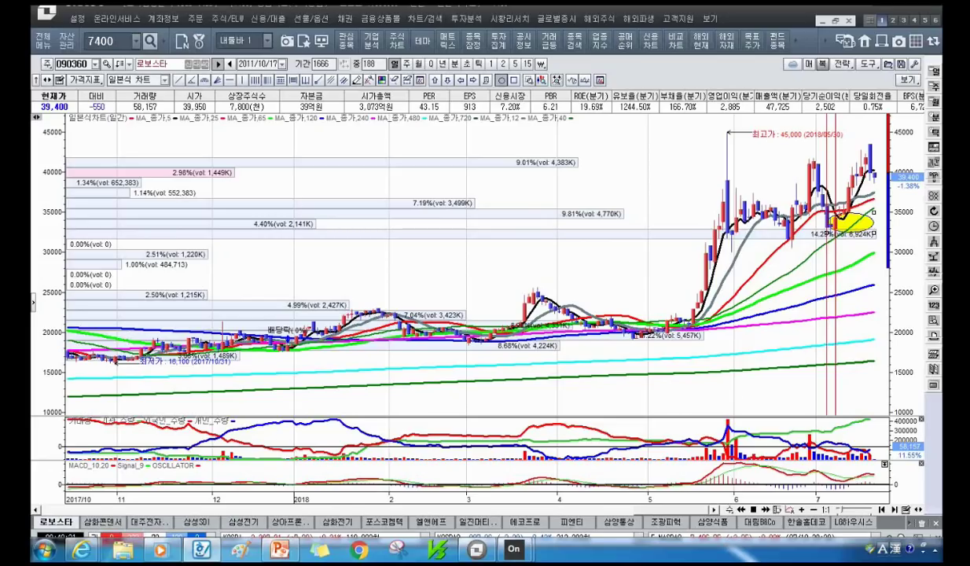
# Switch to PowerPoint and review slides 4 and 5 with the 삼화콘덴서 and 대주전자재료 charts.
pyautogui.click(279, 549)
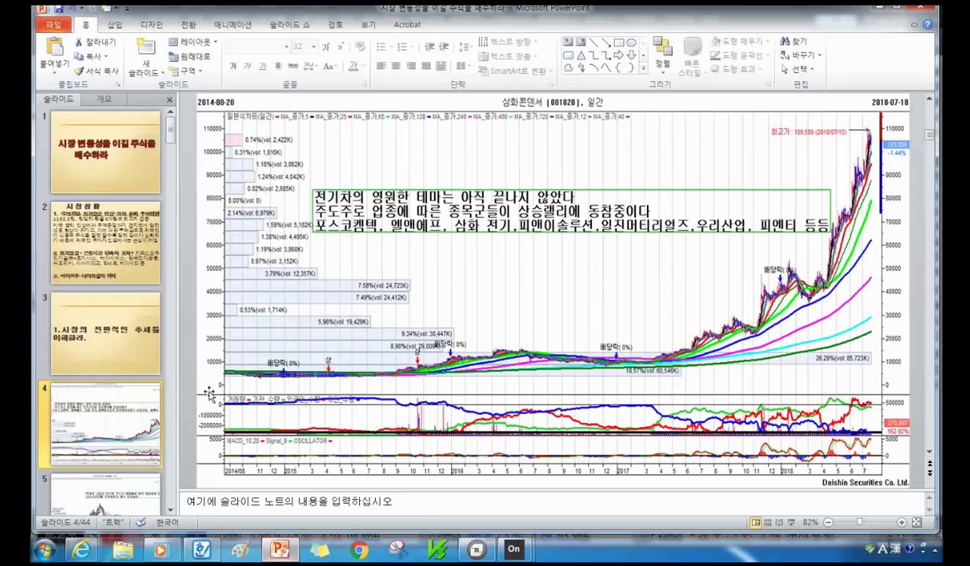
pyautogui.click(103, 483)
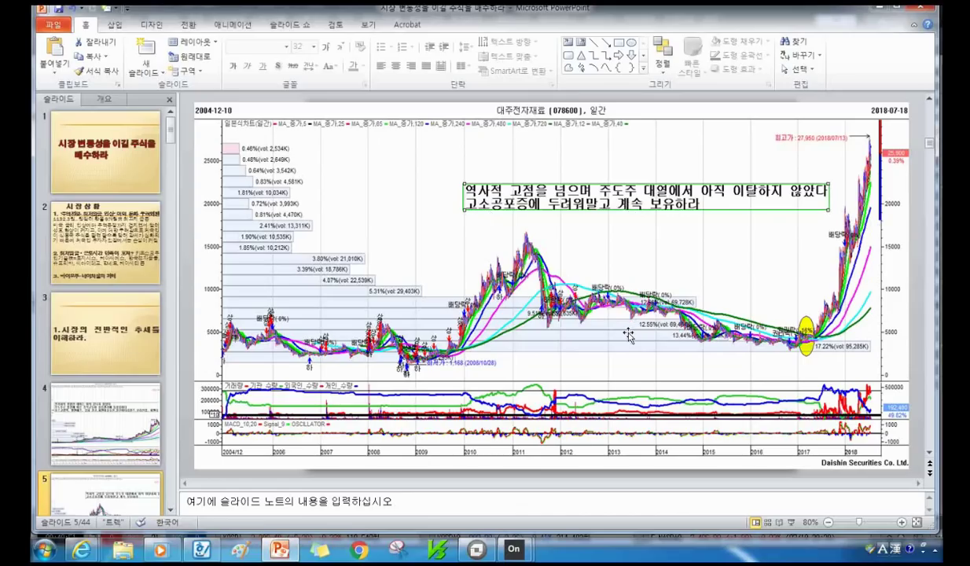
pyautogui.scroll(1, 760, 269)
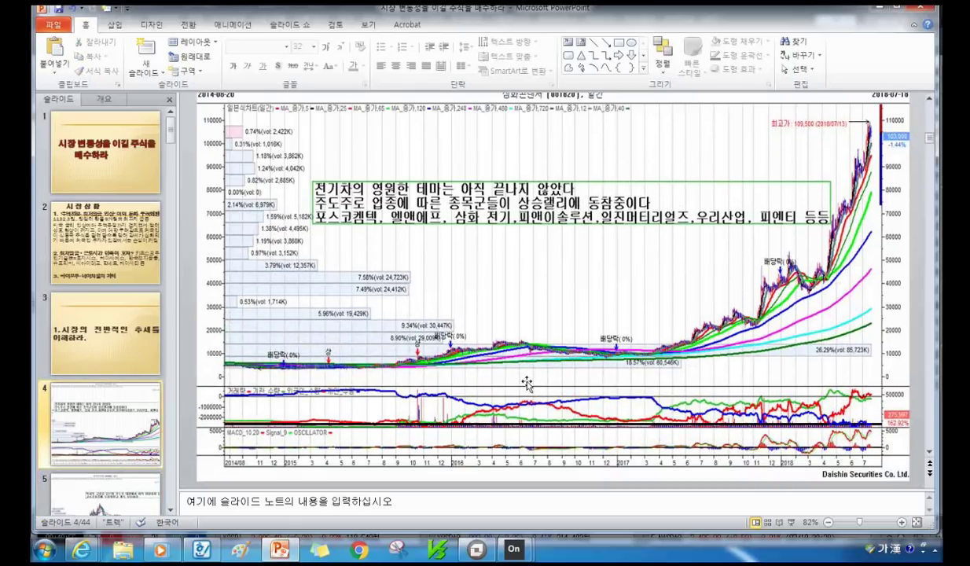
pyautogui.scroll(-1, 526, 383)
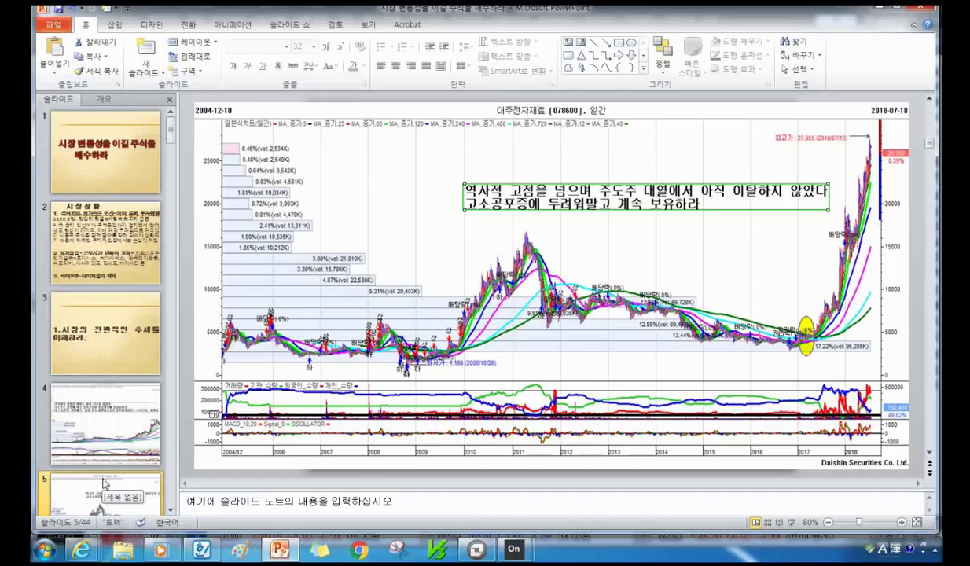
pyautogui.scroll(-1, 103, 485)
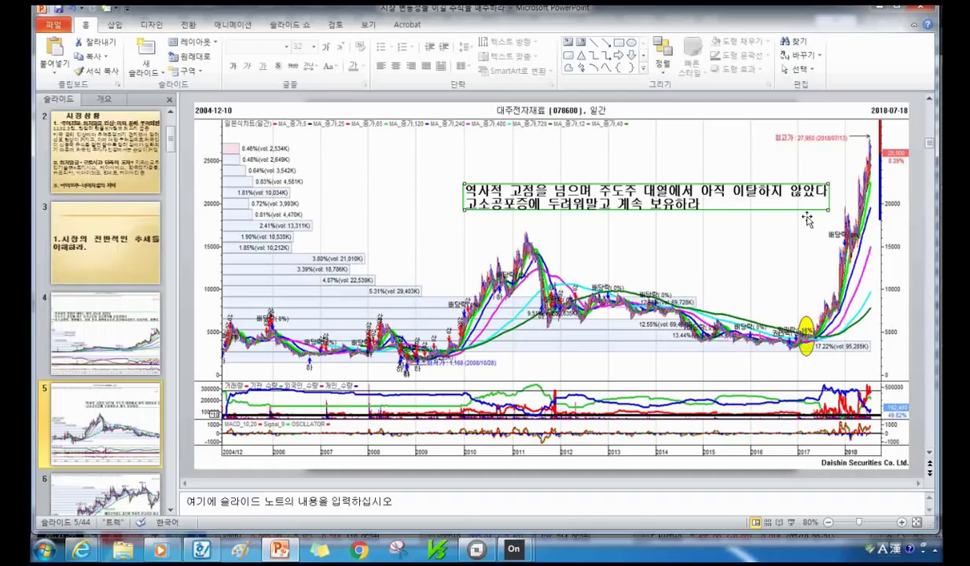
# Switch back to the trading program, load the 대주전자재료 chart and mark its January 2018 peak with a yellow ellipse.
pyautogui.click(471, 544)
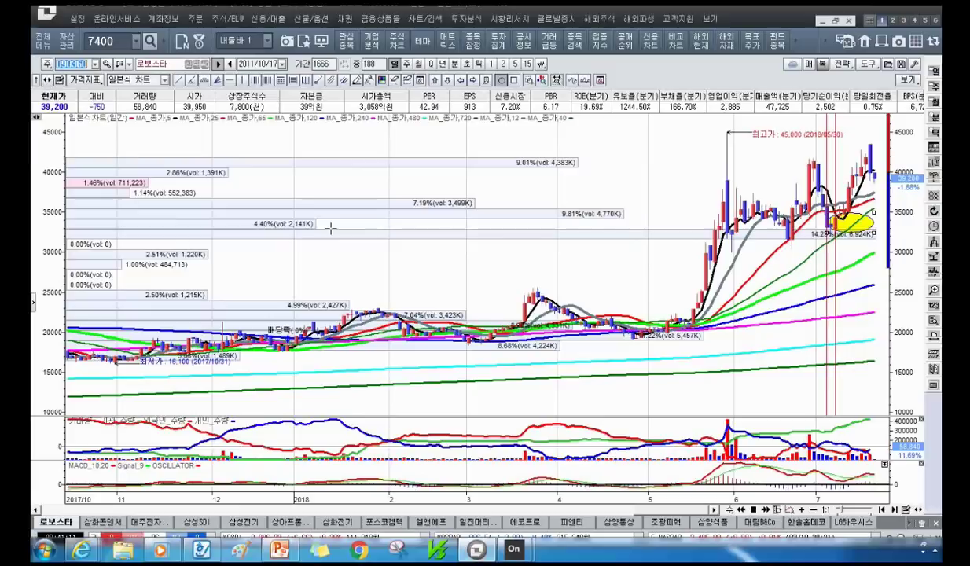
pyautogui.click(95, 64)
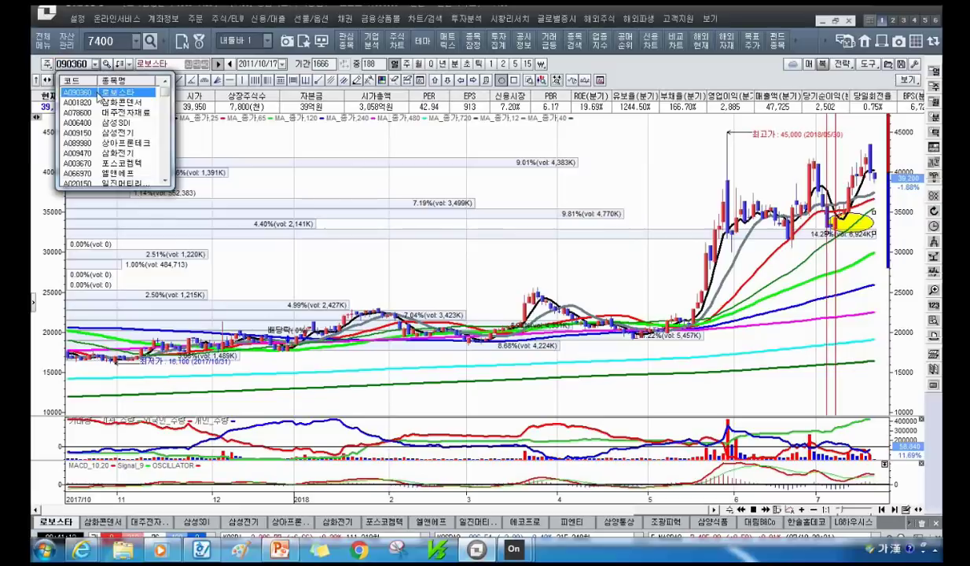
pyautogui.click(116, 112)
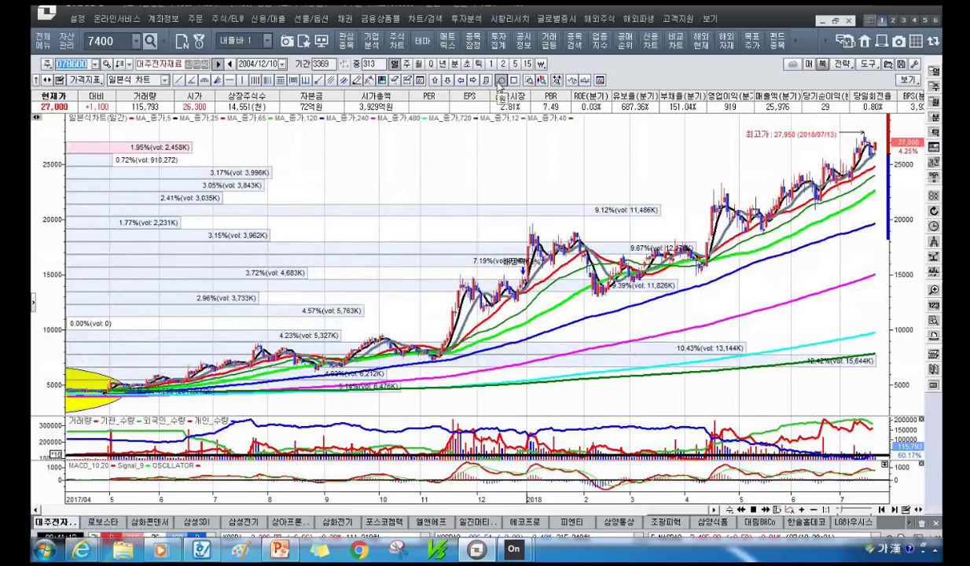
pyautogui.click(502, 80)
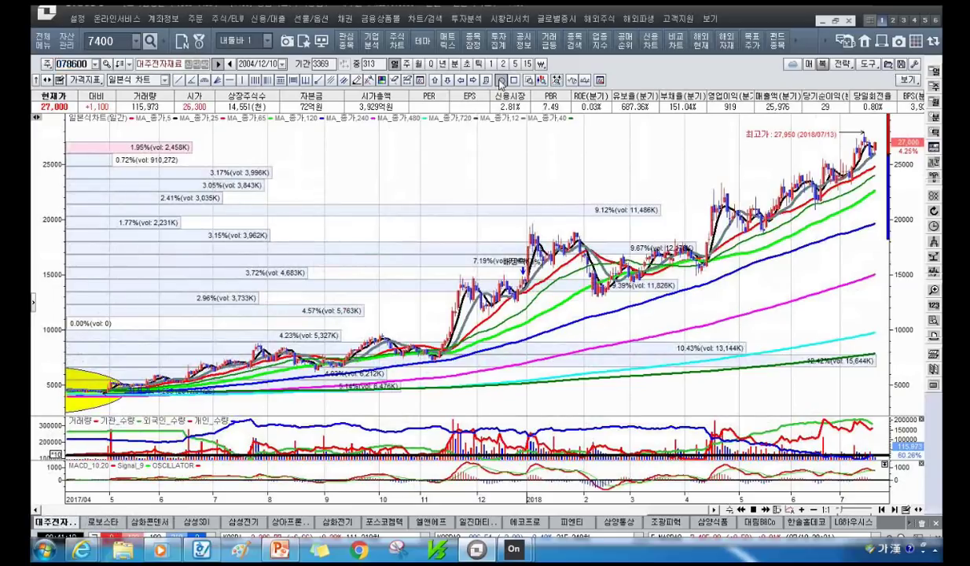
pyautogui.moveTo(514, 211); pyautogui.dragTo(559, 256)
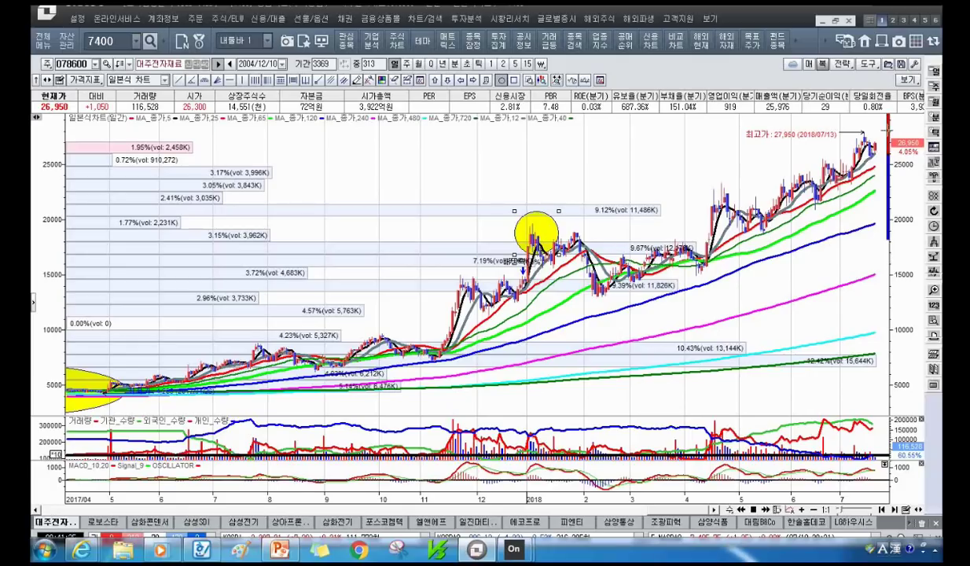
# Mark the July 2017 rise and the September 2017 low on the 대주전자재료 chart with small yellow ellipses.
pyautogui.scroll(-3, 810, 224)
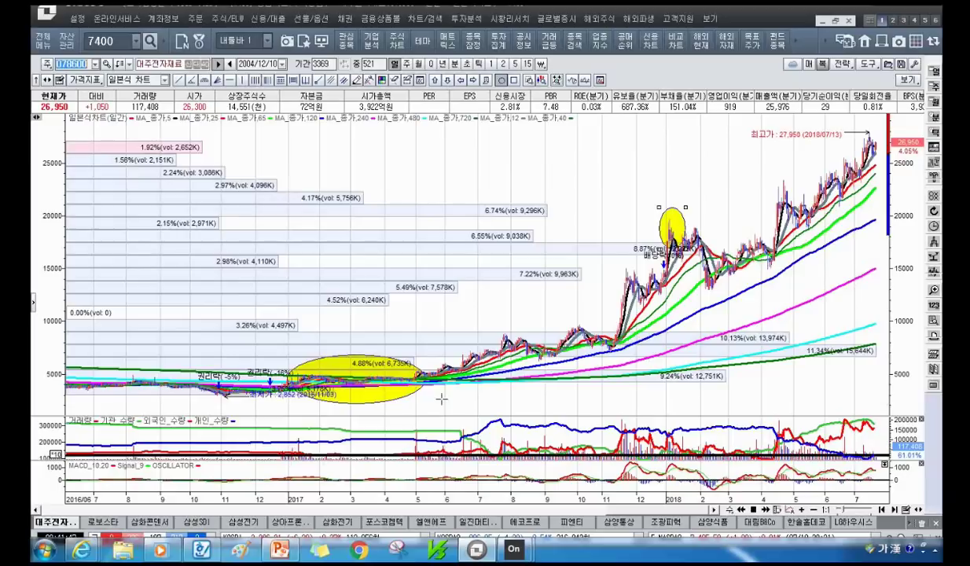
pyautogui.scroll(-3, 442, 399)
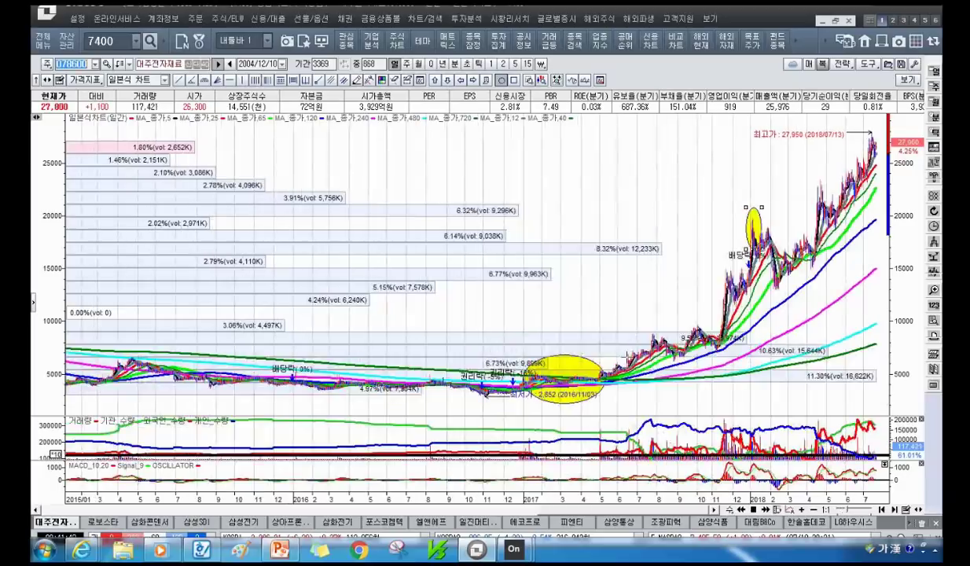
pyautogui.scroll(3, 628, 357)
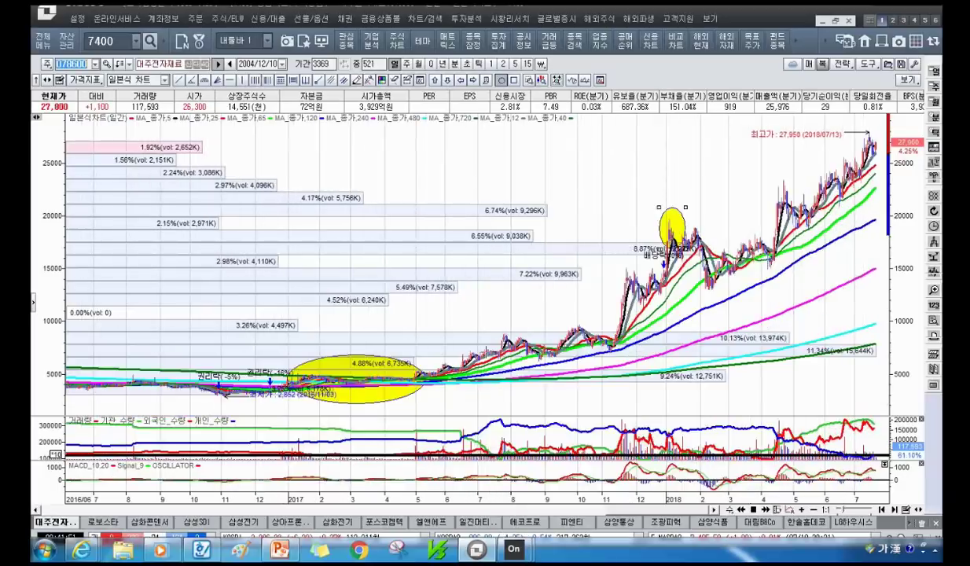
pyautogui.moveTo(486, 342); pyautogui.dragTo(497, 357)
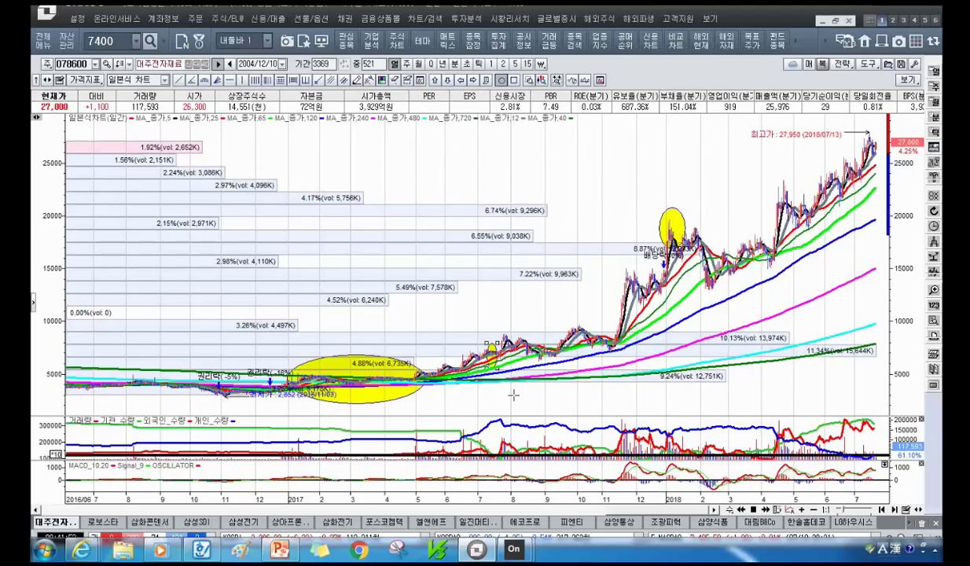
pyautogui.click(515, 362)
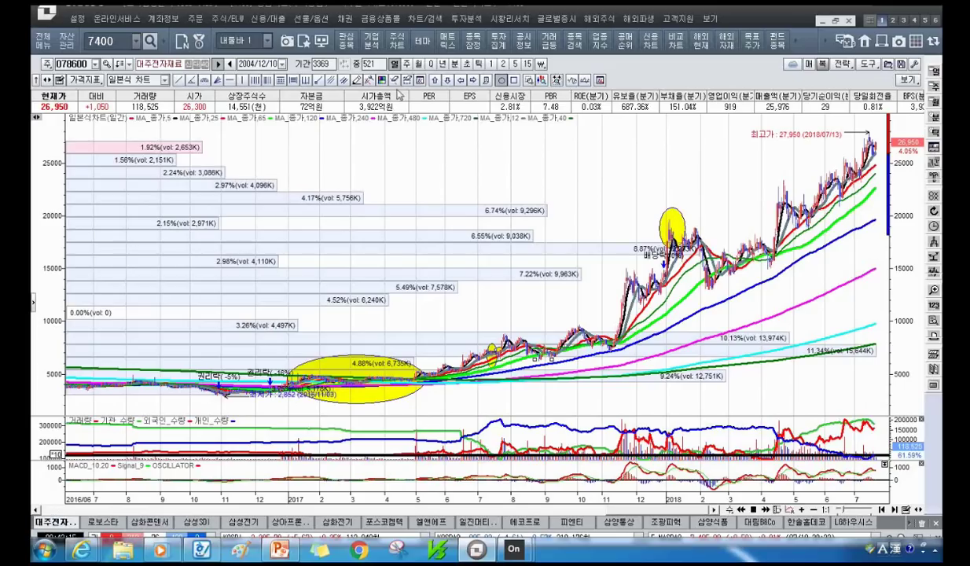
# Measure the 대주전자재료 price change from 2017/07/19 to 2018/07/19 with a 주가차트 구간분석 range analysis.
pyautogui.click(288, 80)
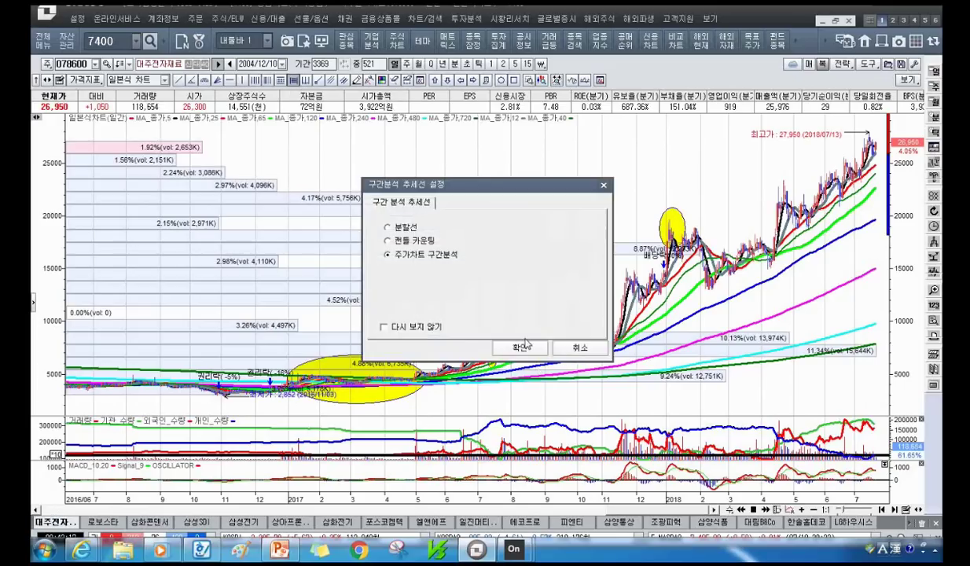
pyautogui.click(522, 346)
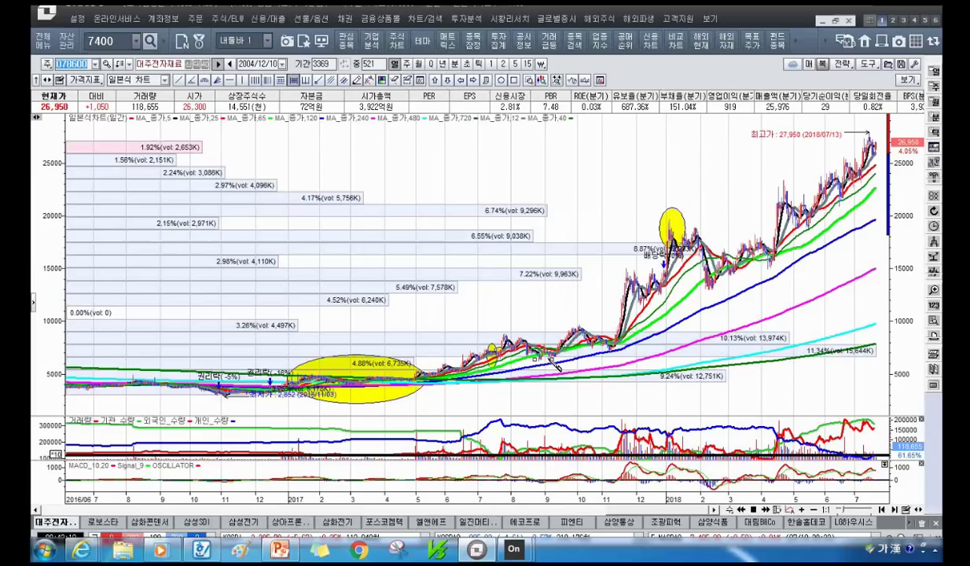
pyautogui.moveTo(499, 350)
pyautogui.mouseDown()
pyautogui.moveTo(526, 346)
pyautogui.moveTo(881, 165)
pyautogui.mouseUp()
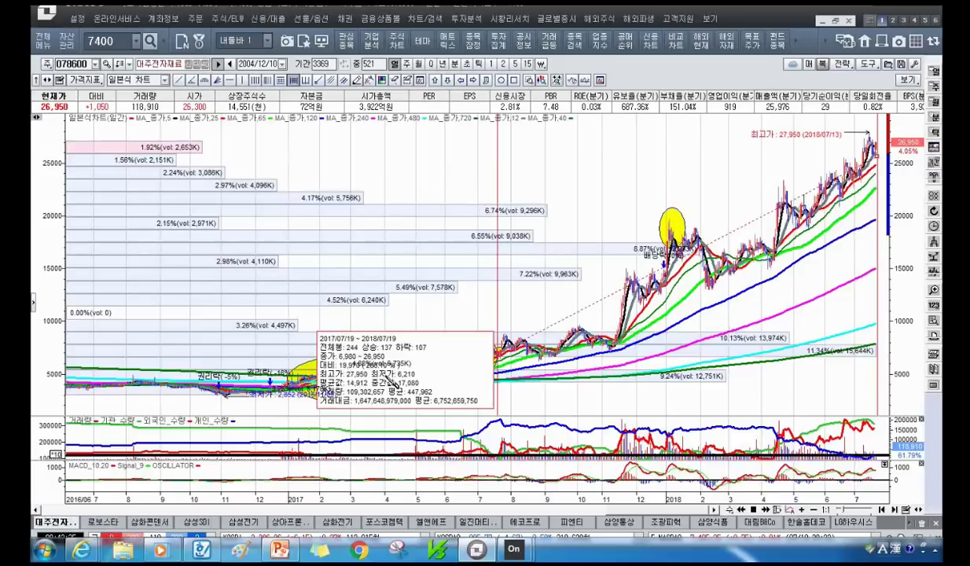
pyautogui.scroll(3, 377, 385)
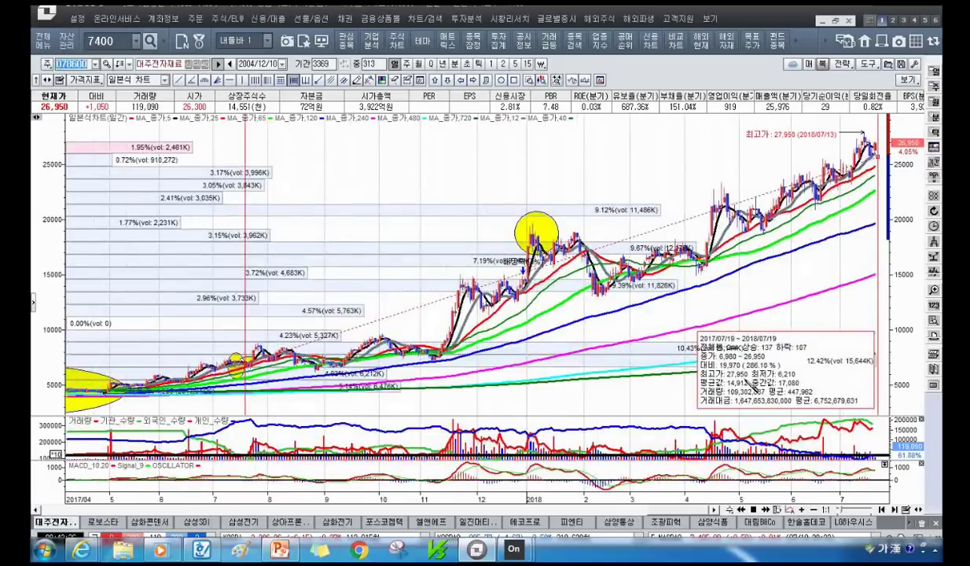
pyautogui.scroll(-3, 883, 236)
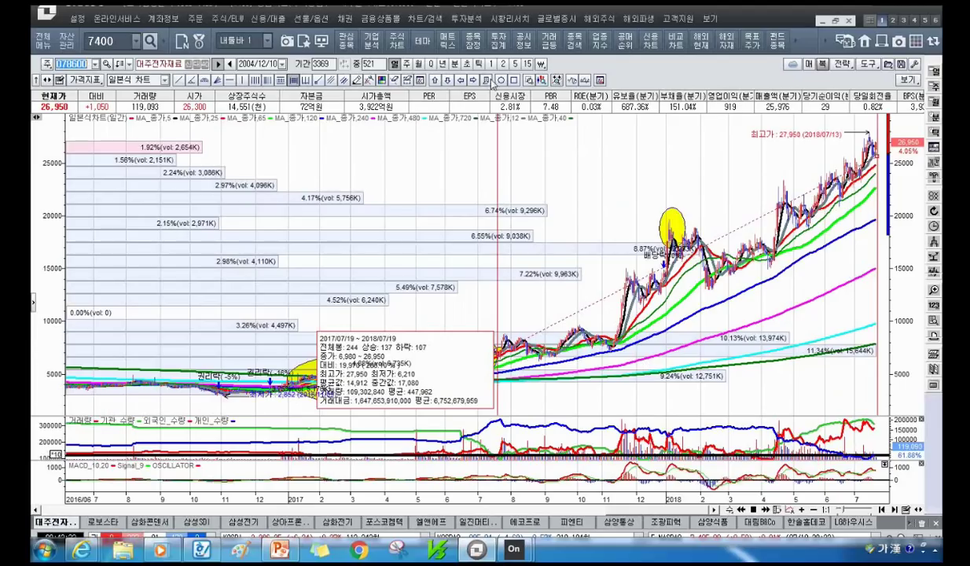
# Go back to January 2018 on the 대주전자재료 chart and follow the price development forward to July 2018.
pyautogui.click(688, 511)
pyautogui.moveTo(688, 511); pyautogui.dragTo(665, 512)
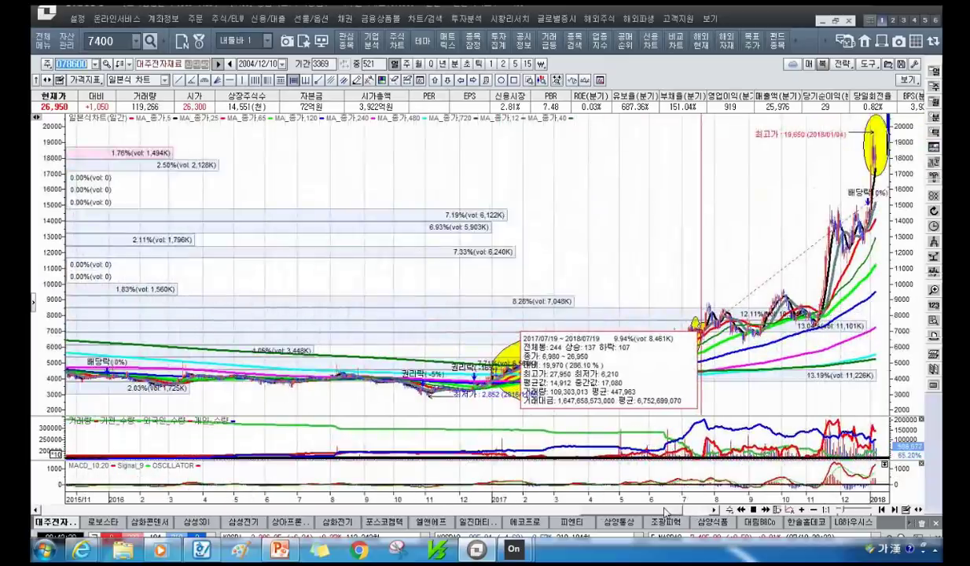
pyautogui.click(714, 510)
pyautogui.click(714, 510)
pyautogui.click(714, 511)
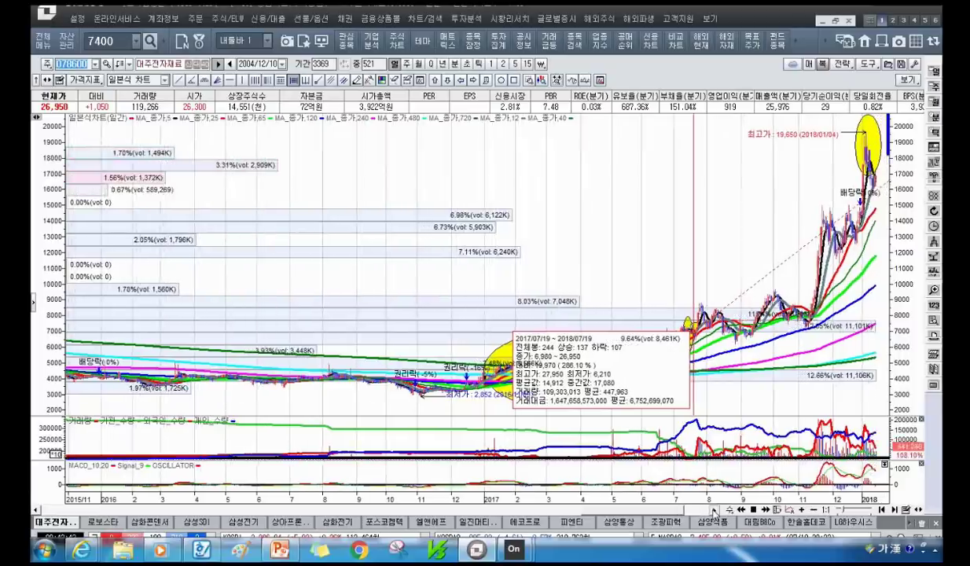
pyautogui.click(714, 510)
pyautogui.click(714, 511)
pyautogui.click(714, 510)
pyautogui.click(714, 511)
pyautogui.click(714, 510)
pyautogui.click(713, 511)
pyautogui.click(714, 510)
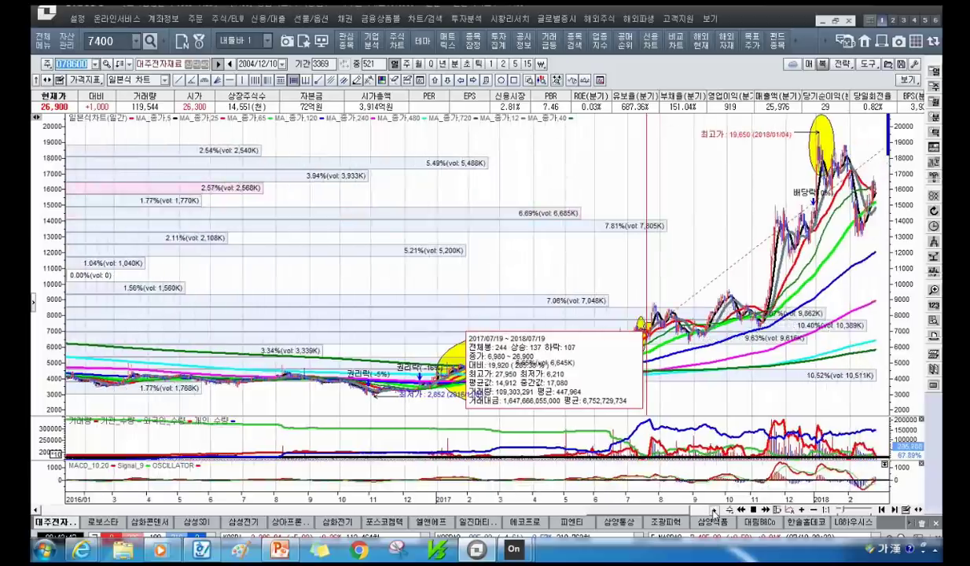
pyautogui.click(714, 510)
pyautogui.click(714, 510)
pyautogui.click(714, 510)
pyautogui.click(714, 510)
pyautogui.click(714, 510)
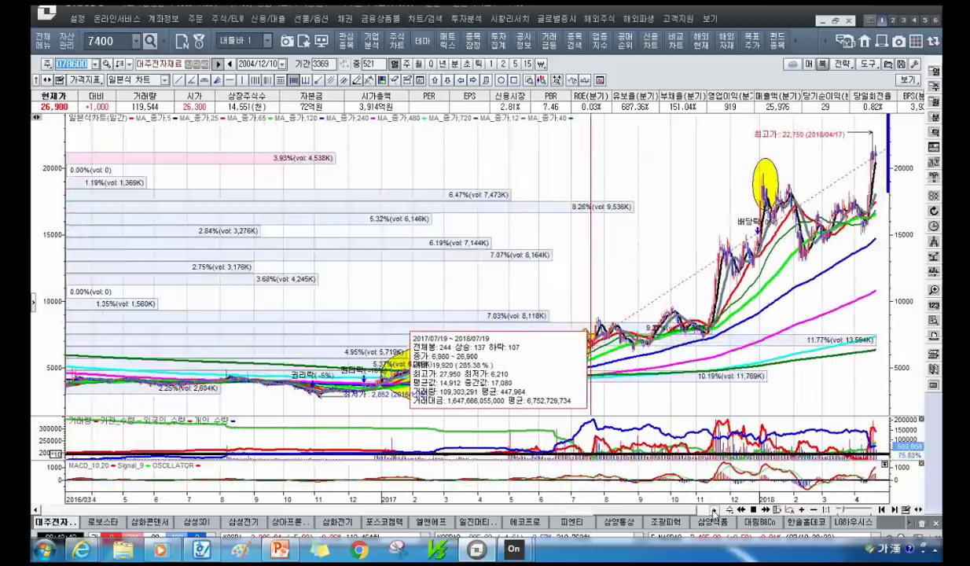
pyautogui.click(714, 510)
pyautogui.click(714, 510)
pyautogui.click(714, 510)
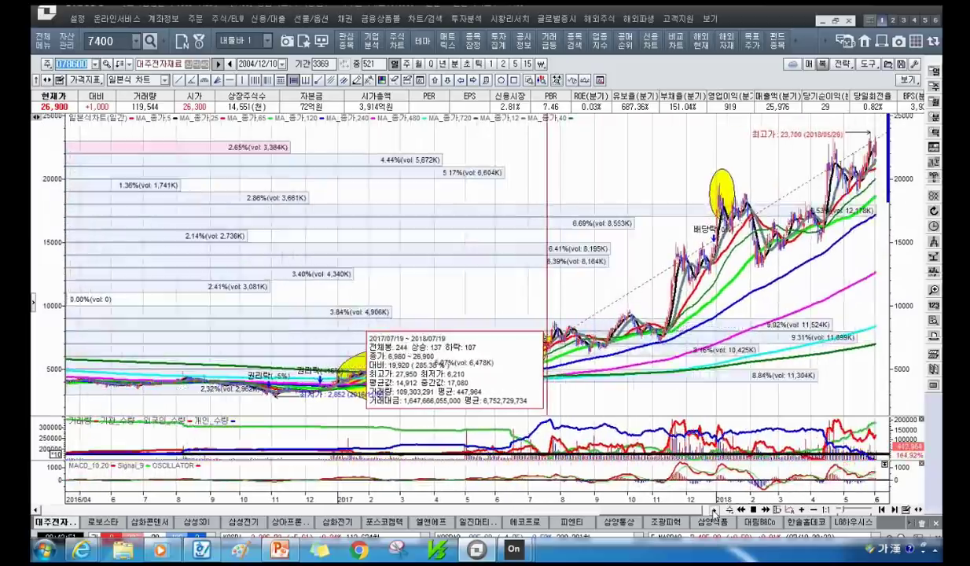
pyautogui.click(714, 510)
pyautogui.click(714, 511)
pyautogui.click(714, 510)
pyautogui.click(714, 511)
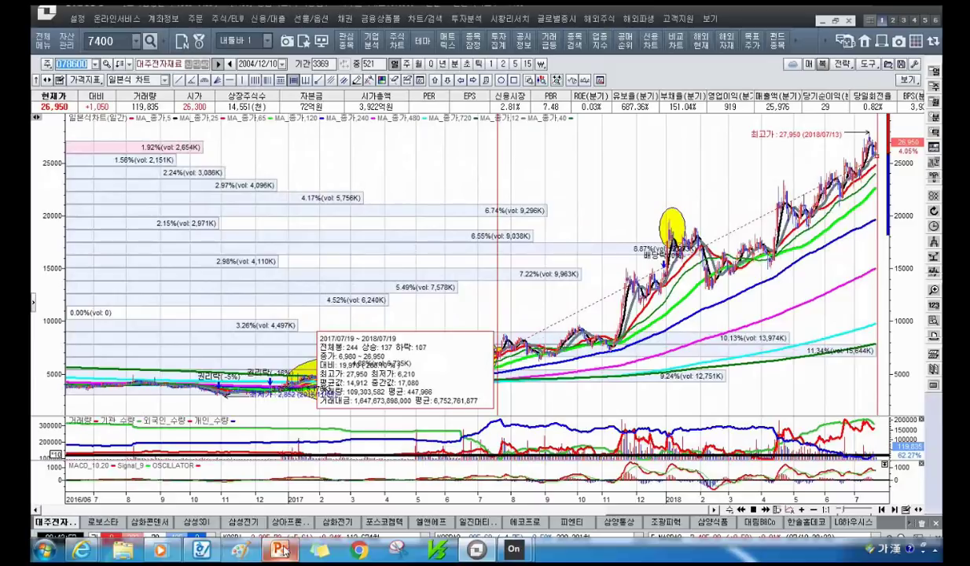
# Switch to PowerPoint and review slide 6 with the 휴켐스 chart.
pyautogui.moveTo(275, 552)
pyautogui.moveTo(285, 503)
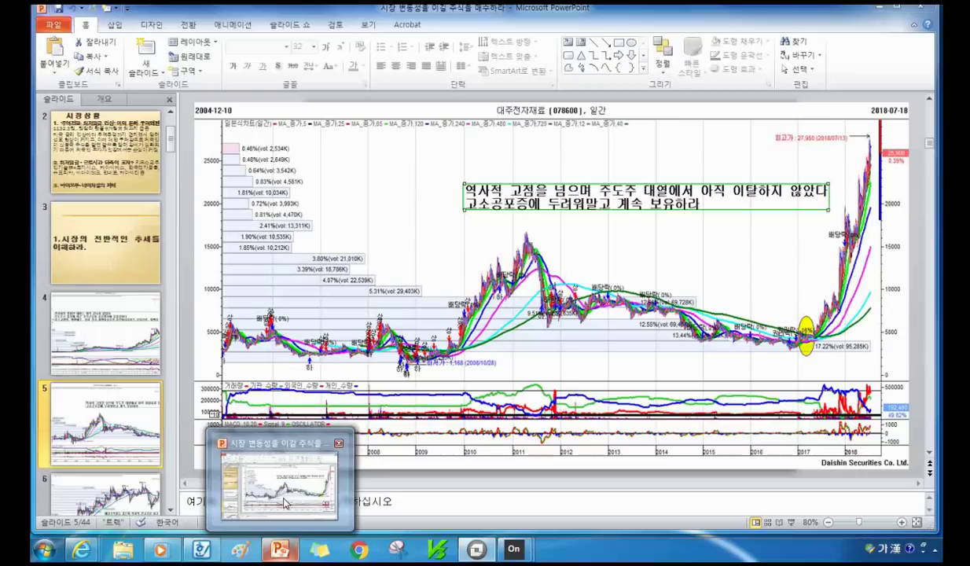
pyautogui.click(285, 503)
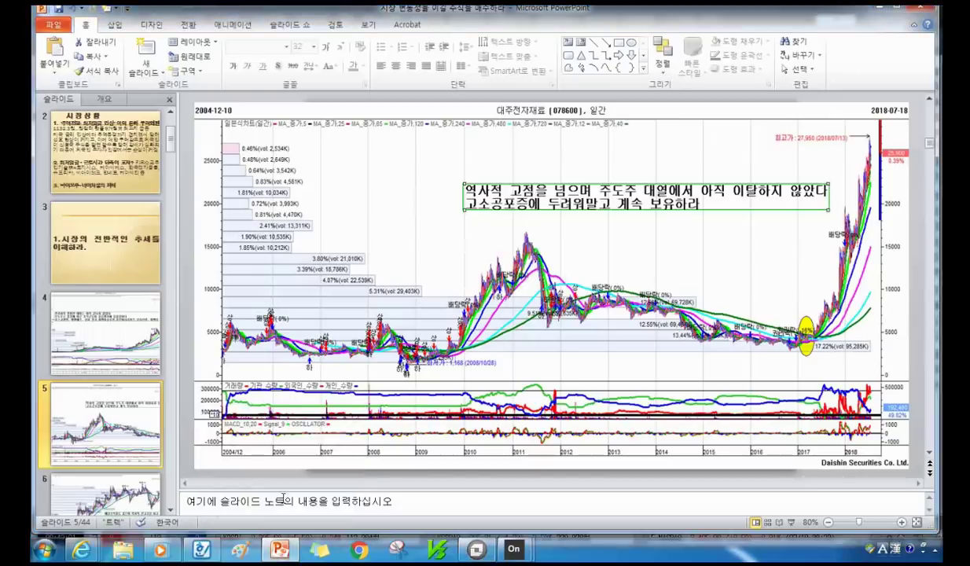
pyautogui.click(155, 486)
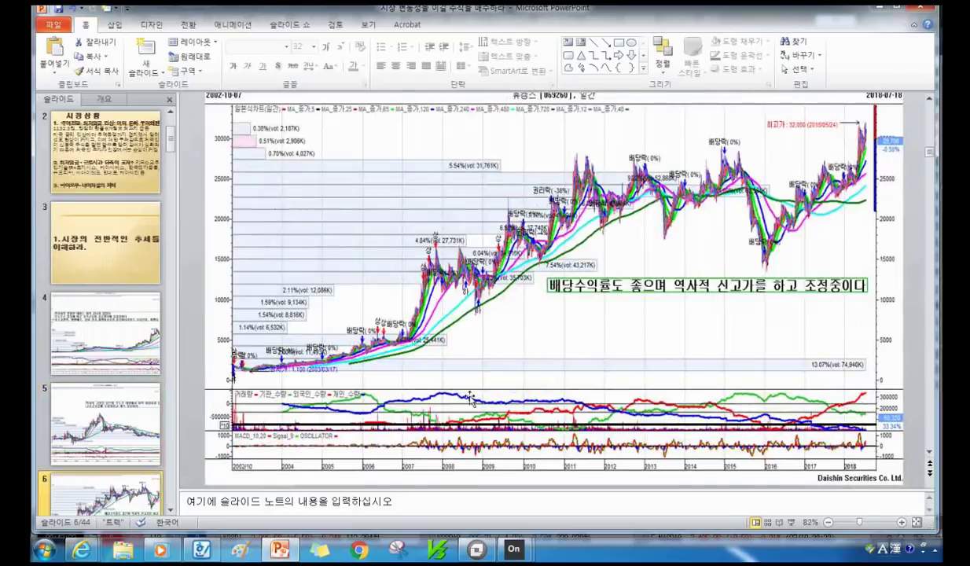
pyautogui.click(592, 368)
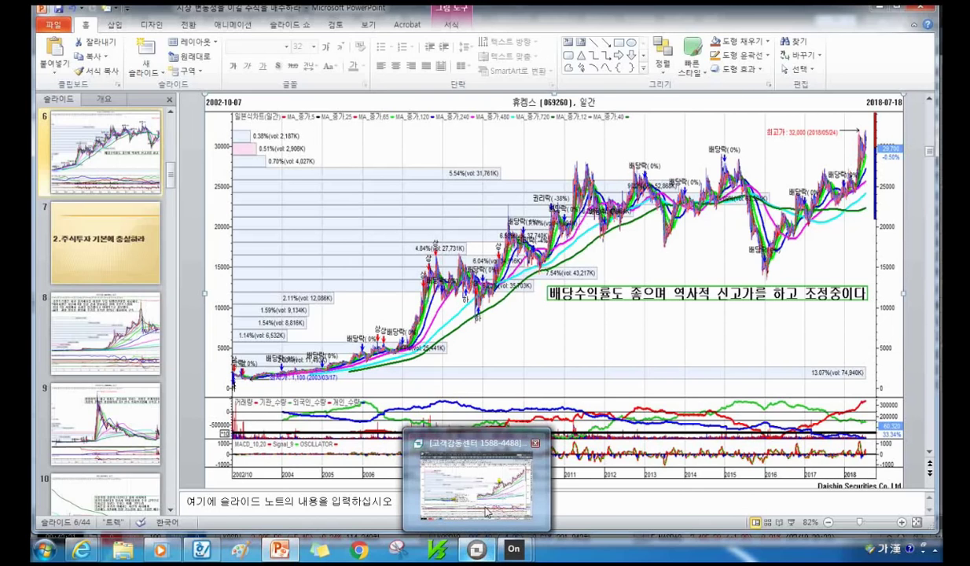
# Switch back to the trading program, load the 휴켐스 chart and examine its recent months in closer detail.
pyautogui.click(481, 550)
pyautogui.click(481, 550)
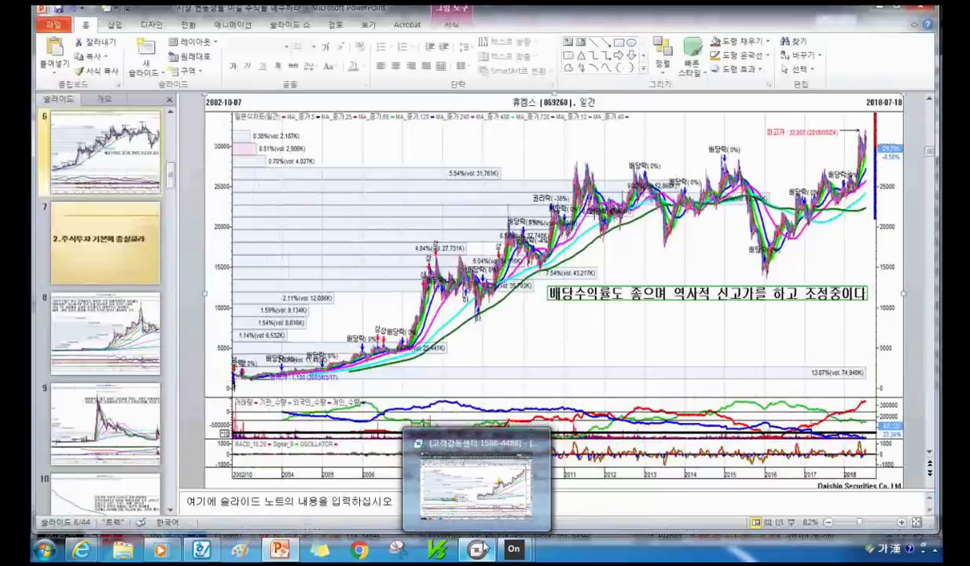
pyautogui.click(482, 550)
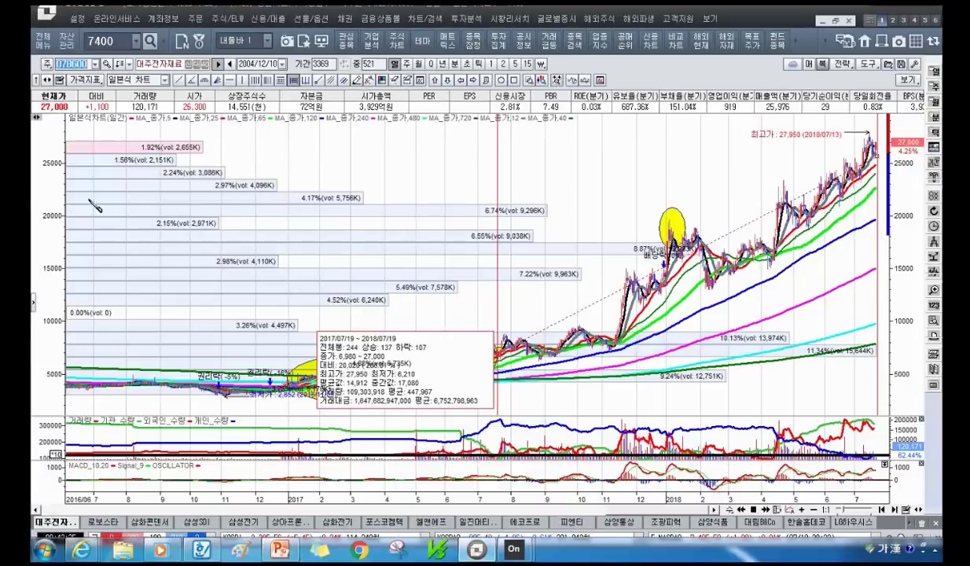
pyautogui.click(75, 66)
pyautogui.write('휴림')
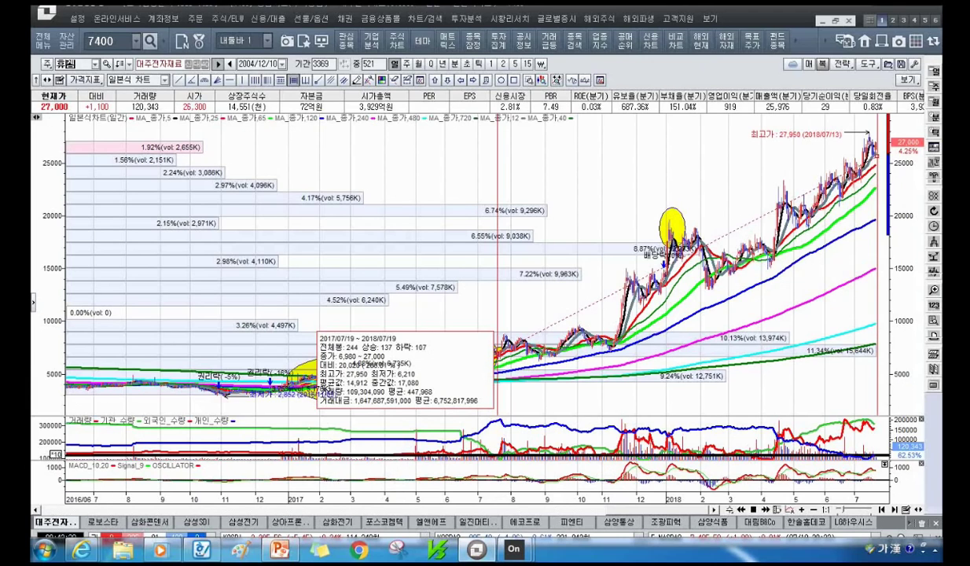
pyautogui.press('Return')
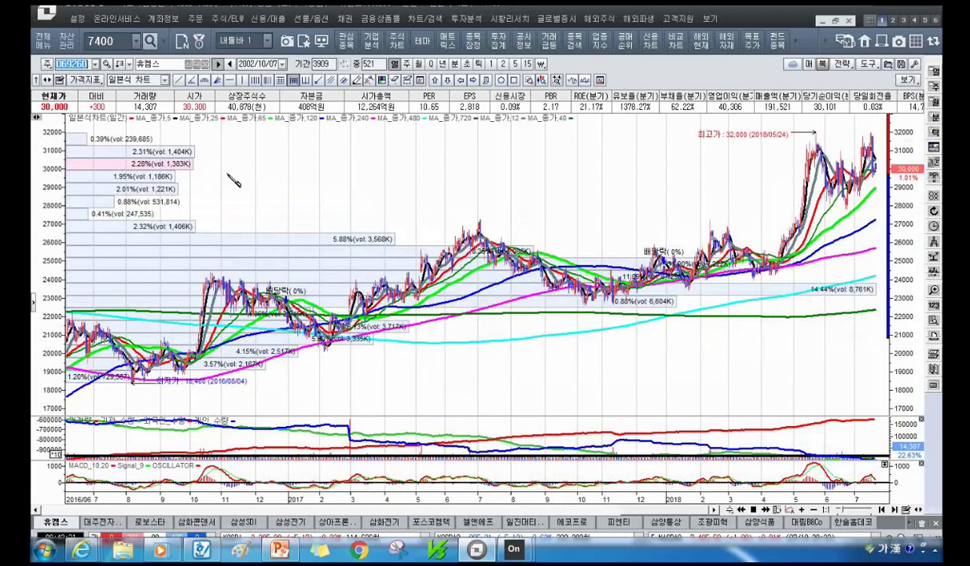
pyautogui.scroll(5, 670, 395)
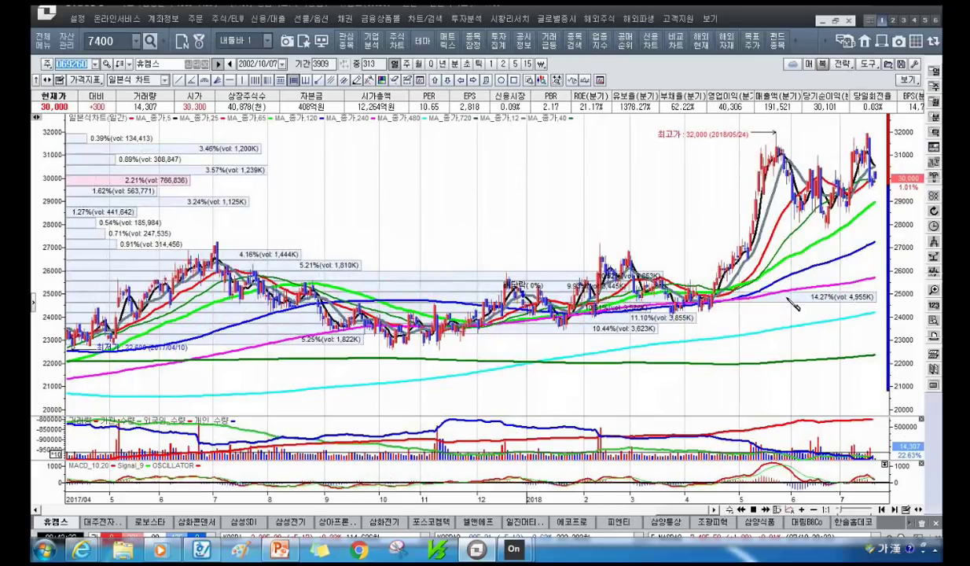
pyautogui.scroll(5, 762, 295)
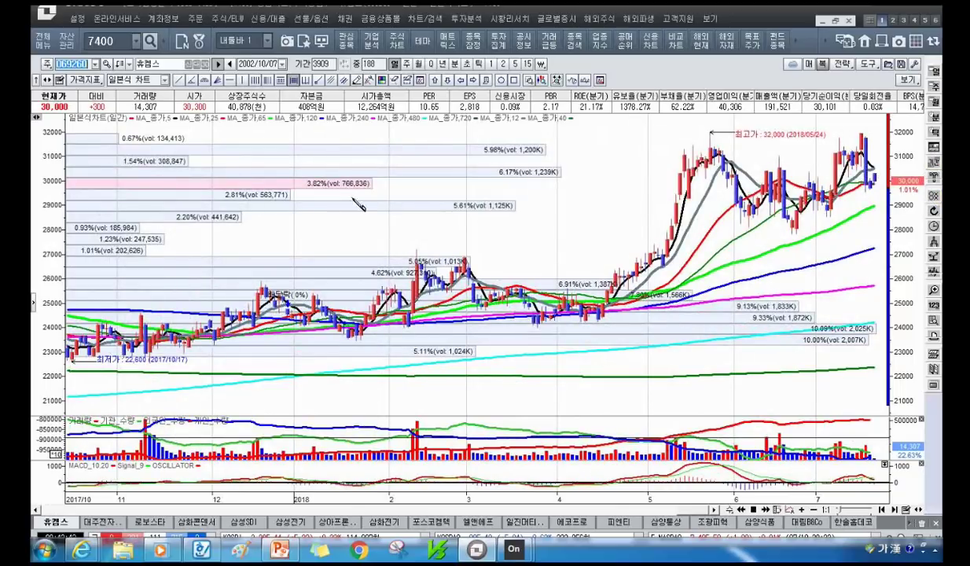
# Check the Financial Summary in the NICE company analysis of 휴켐스, then return to its chart on screen 7400.
pyautogui.click(367, 40)
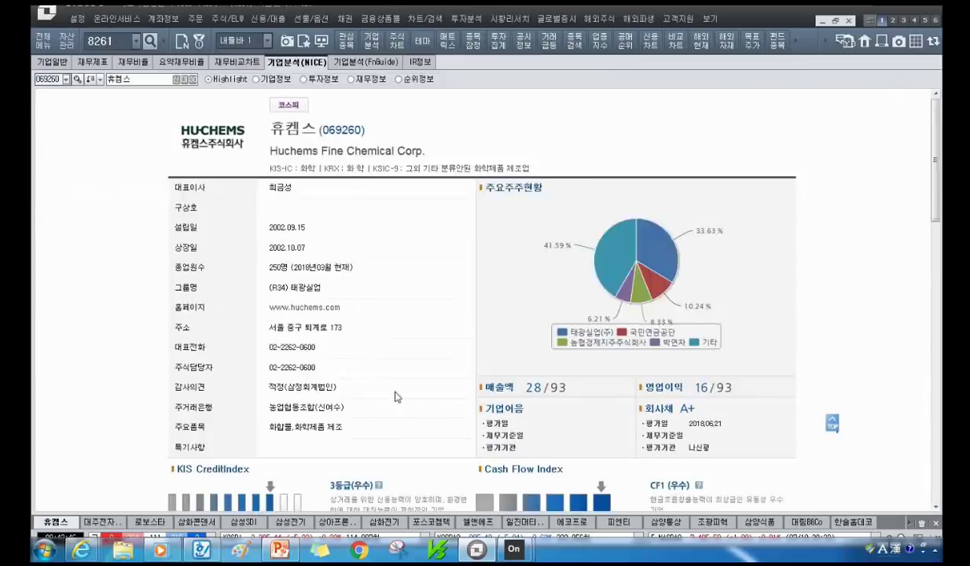
pyautogui.scroll(-10, 397, 394)
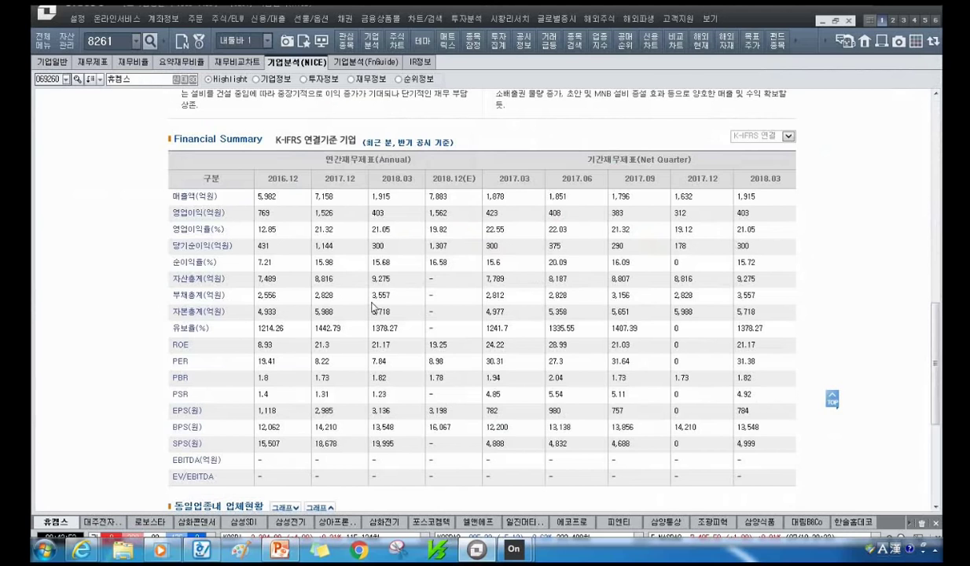
pyautogui.write('7400')
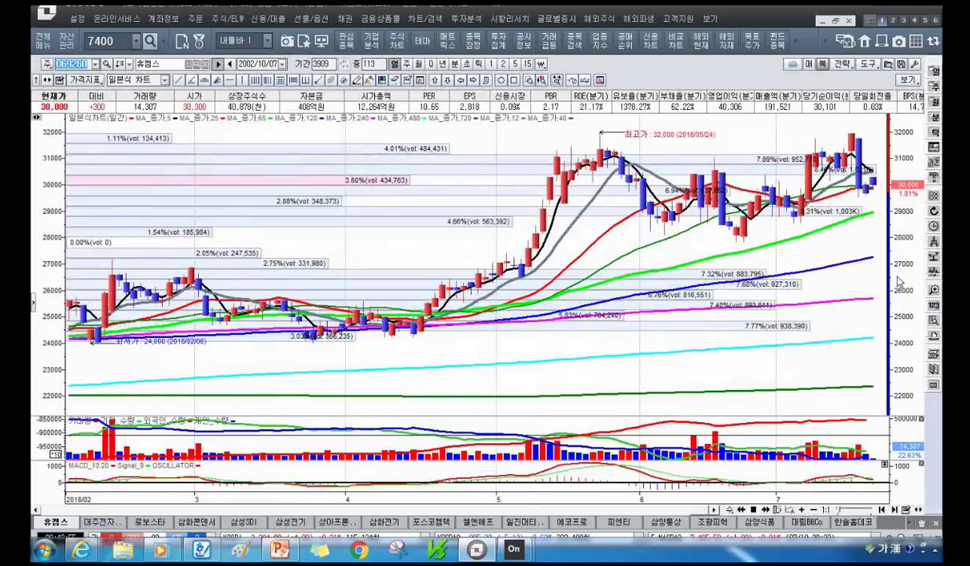
pyautogui.scroll(-2, 844, 327)
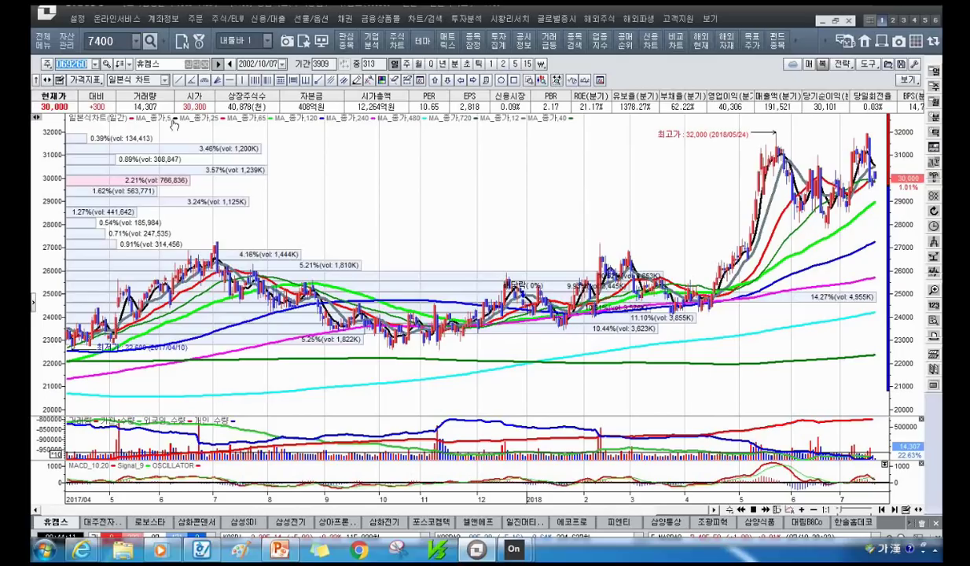
# Load the 대원제약 chart and examine its trend from recent months back to January 2015.
pyautogui.write('c')
pyautogui.press('BackSpace')
pyautogui.write('대웅')
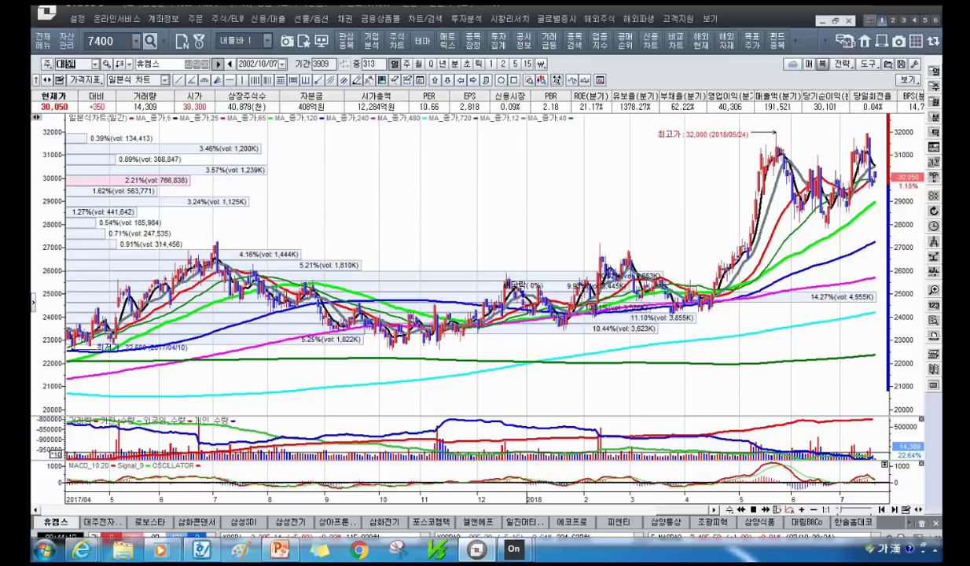
pyautogui.write('제약')
pyautogui.press('Return')
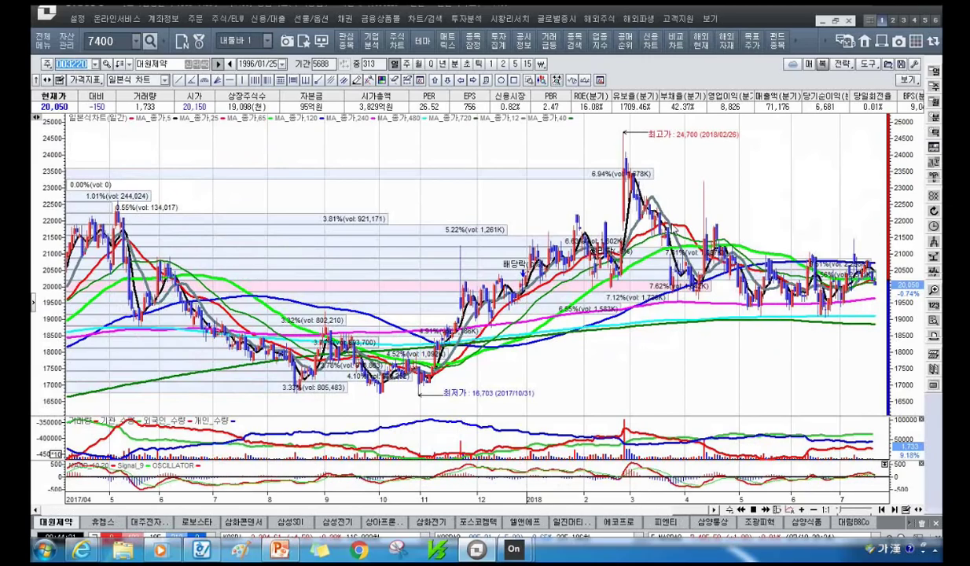
pyautogui.scroll(5, 604, 254)
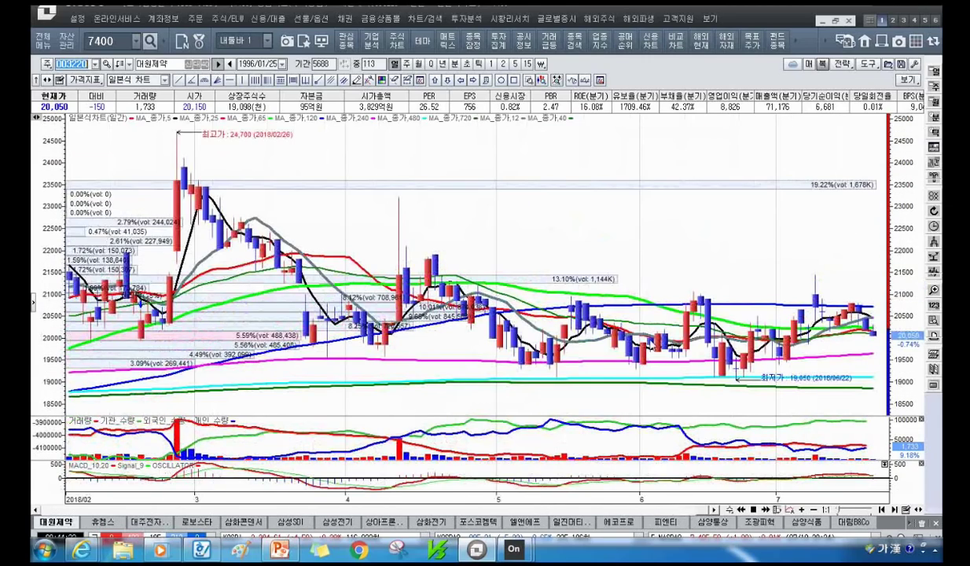
pyautogui.scroll(-5, 626, 256)
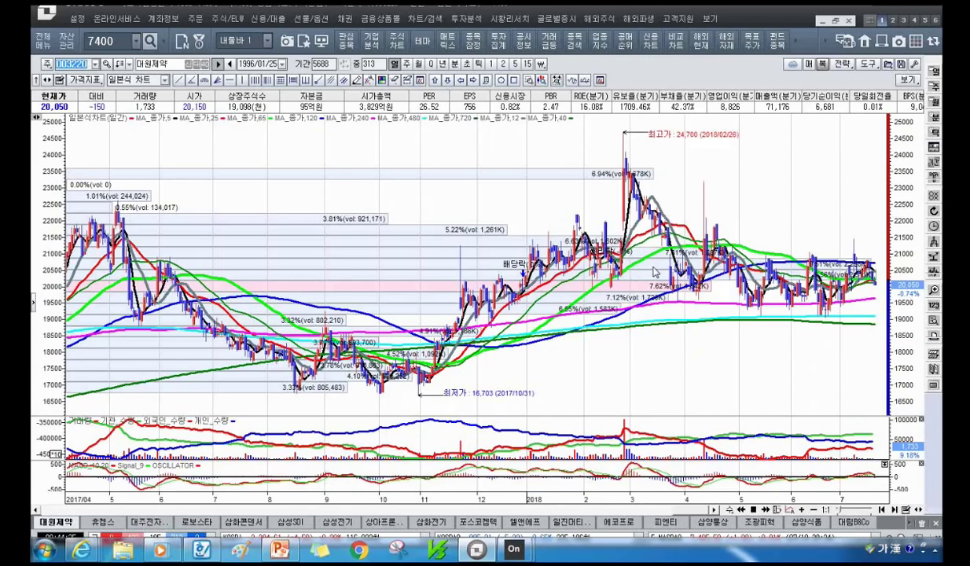
pyautogui.scroll(-5, 753, 299)
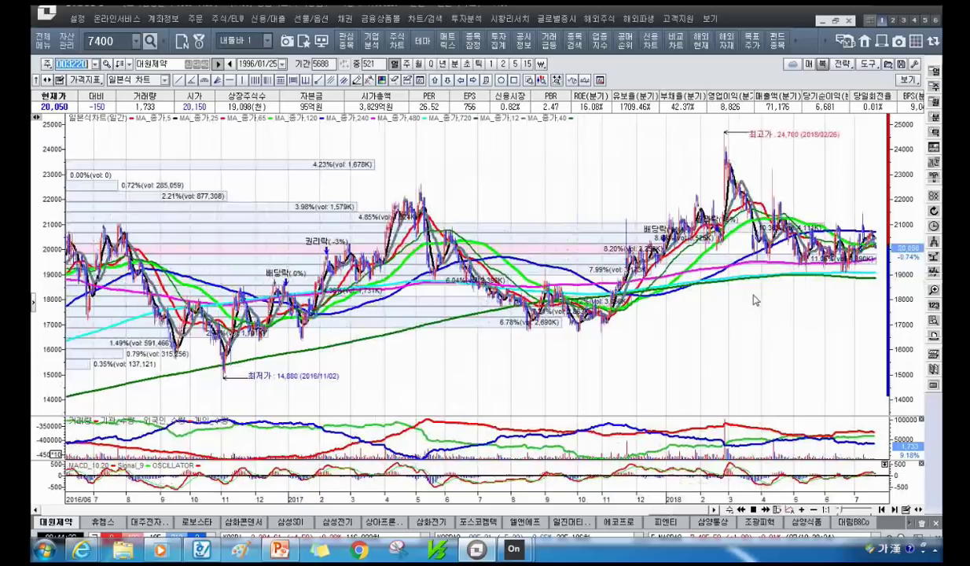
pyautogui.scroll(-5, 728, 302)
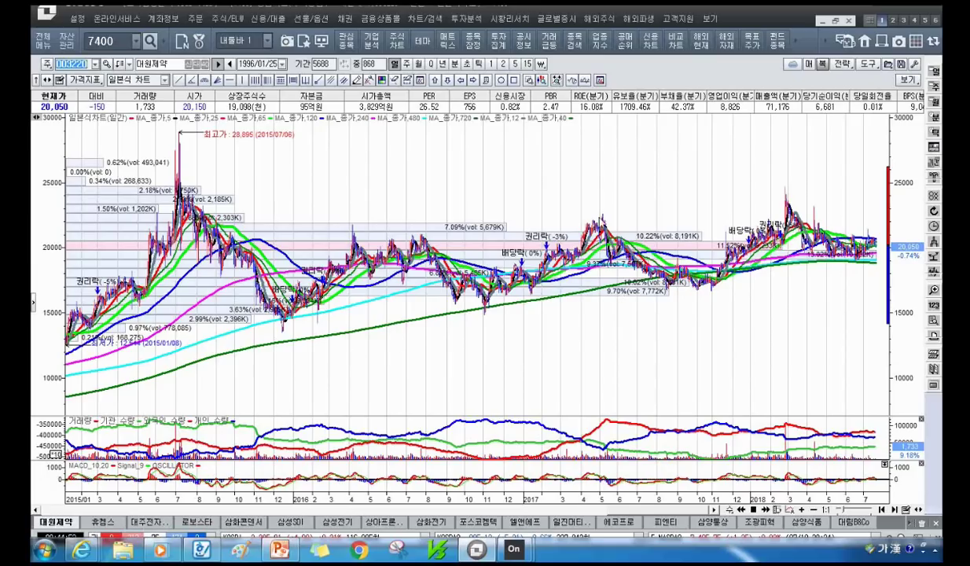
pyautogui.moveTo(607, 228)
pyautogui.moveTo(525, 272)
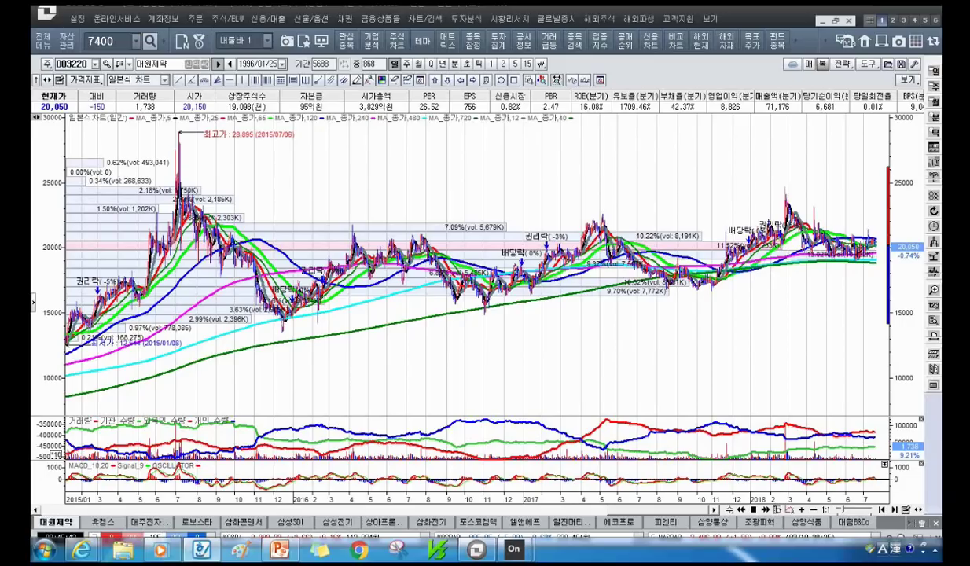
# Switch to PowerPoint and display slide 7, titled "2.주식투자 기본에 충실하라".
pyautogui.moveTo(281, 555)
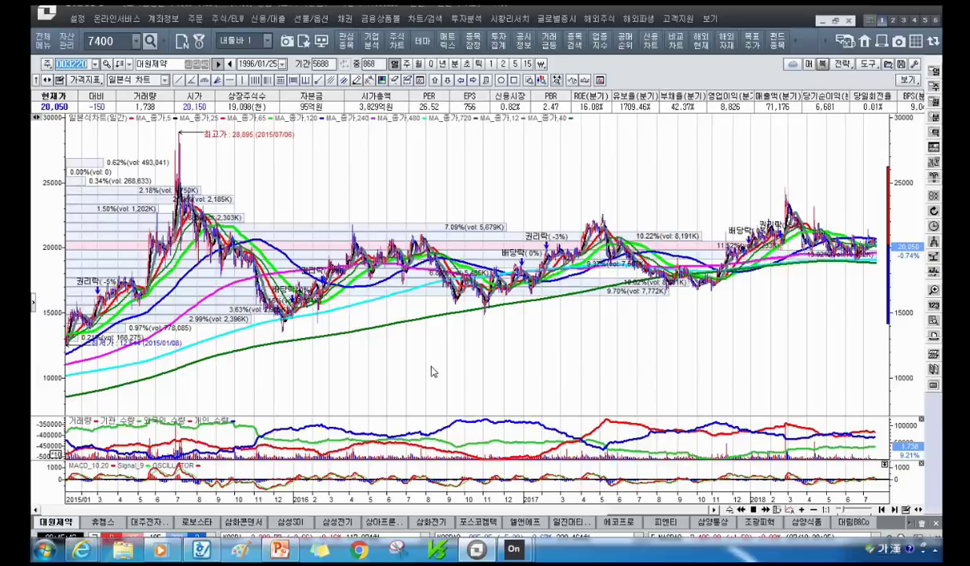
pyautogui.scroll(-5, 431, 372)
pyautogui.click(279, 550)
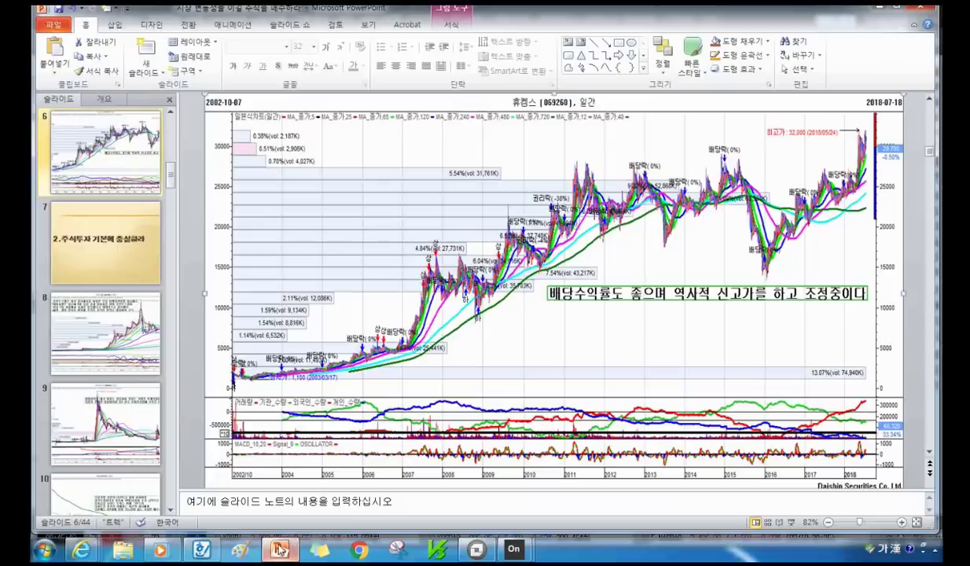
pyautogui.click(108, 253)
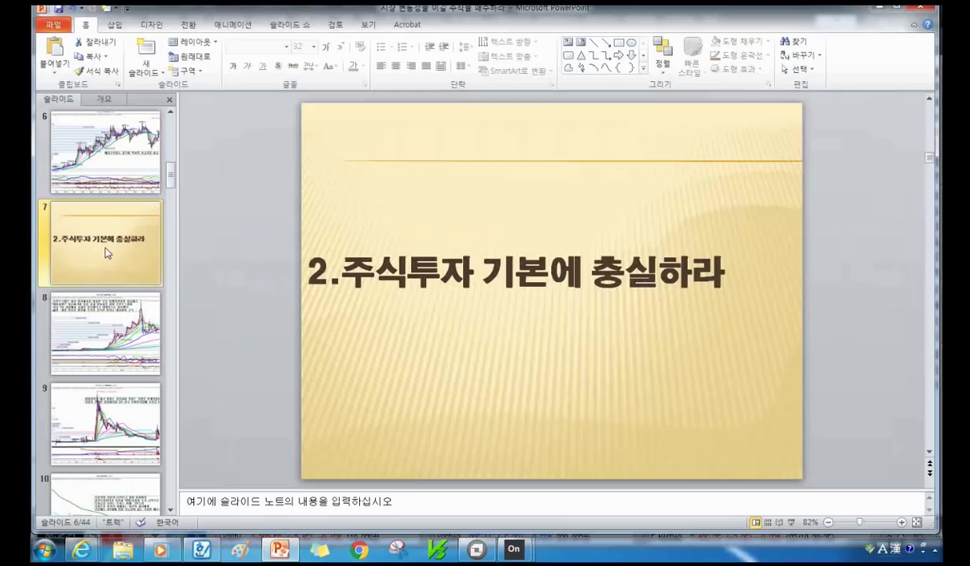